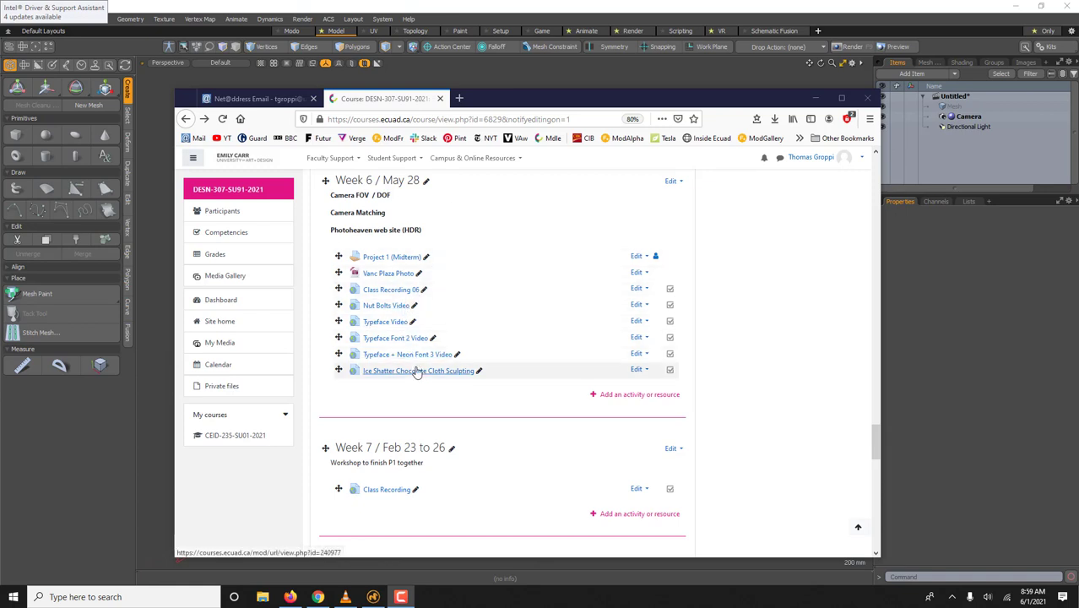
Open the Nut Bolts Video from the Week 6 course list, skim through the bolt and nut modelling, pause it, and switch back to Modo.
{"action": "left_click", "coordinate": [376, 312]}
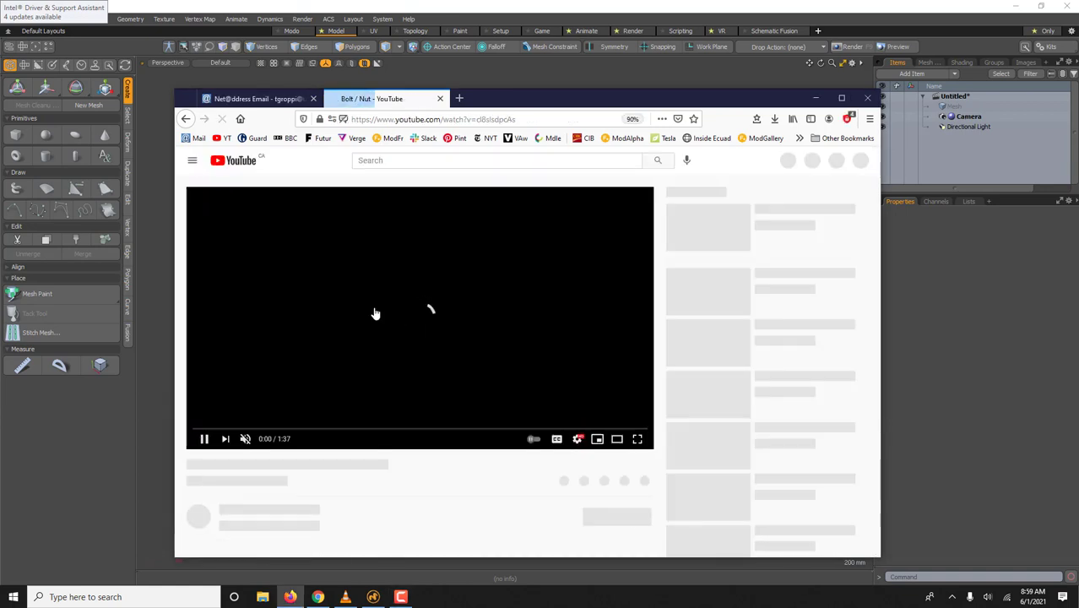
{"action": "left_click", "coordinate": [253, 424]}
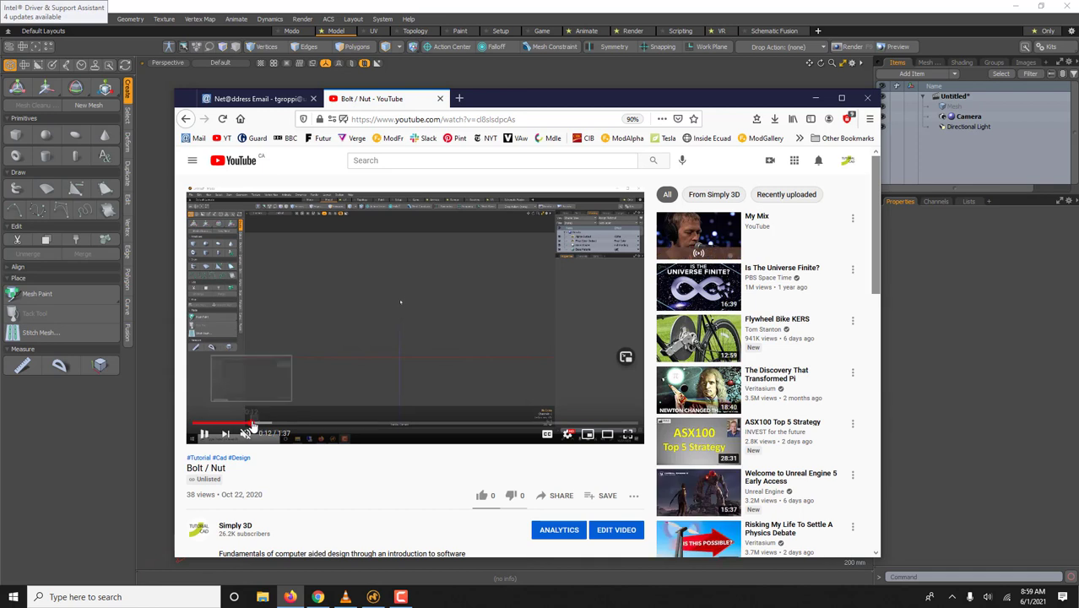
{"action": "left_click", "coordinate": [326, 423]}
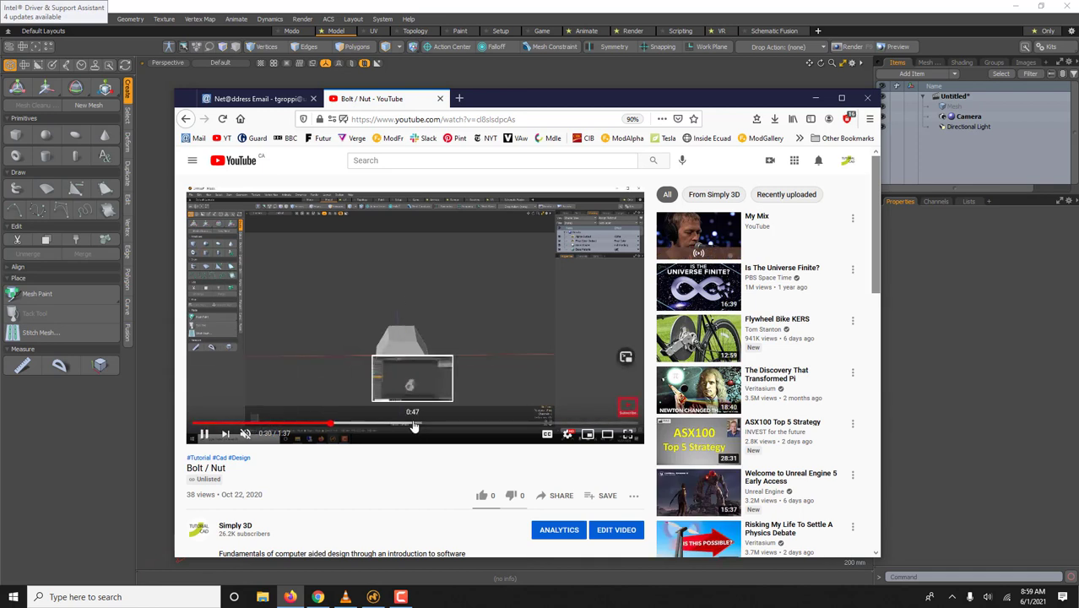
{"action": "left_click", "coordinate": [414, 425]}
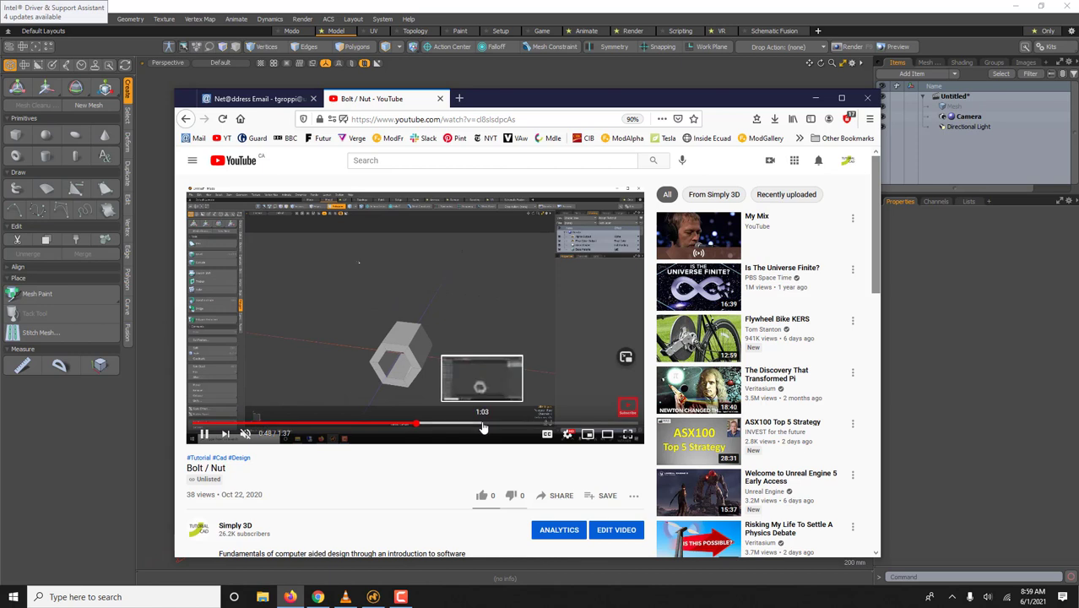
{"action": "left_click", "coordinate": [483, 424]}
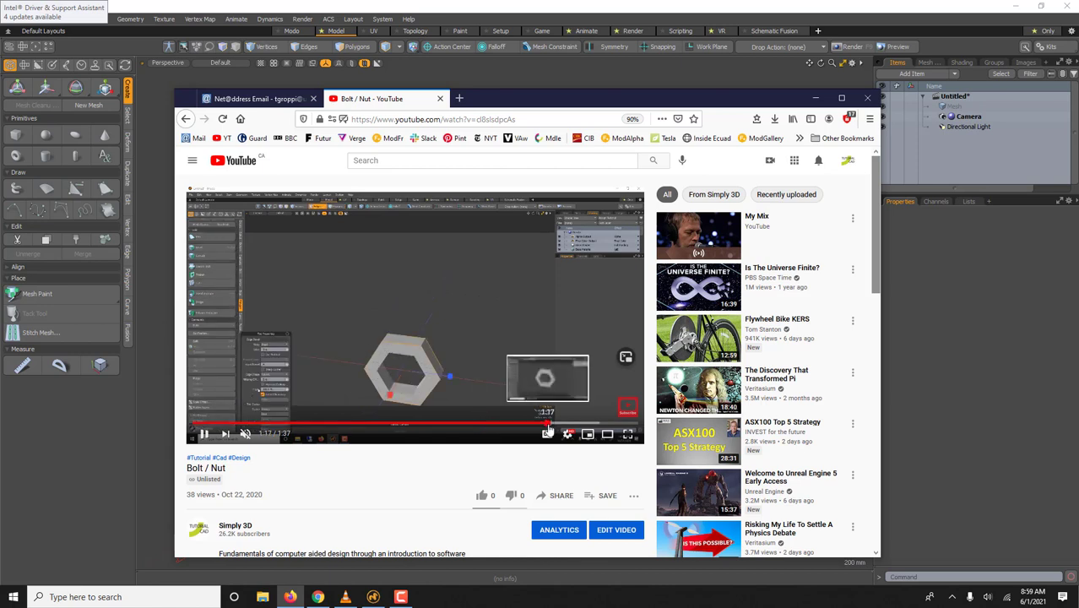
{"action": "left_click", "coordinate": [591, 425]}
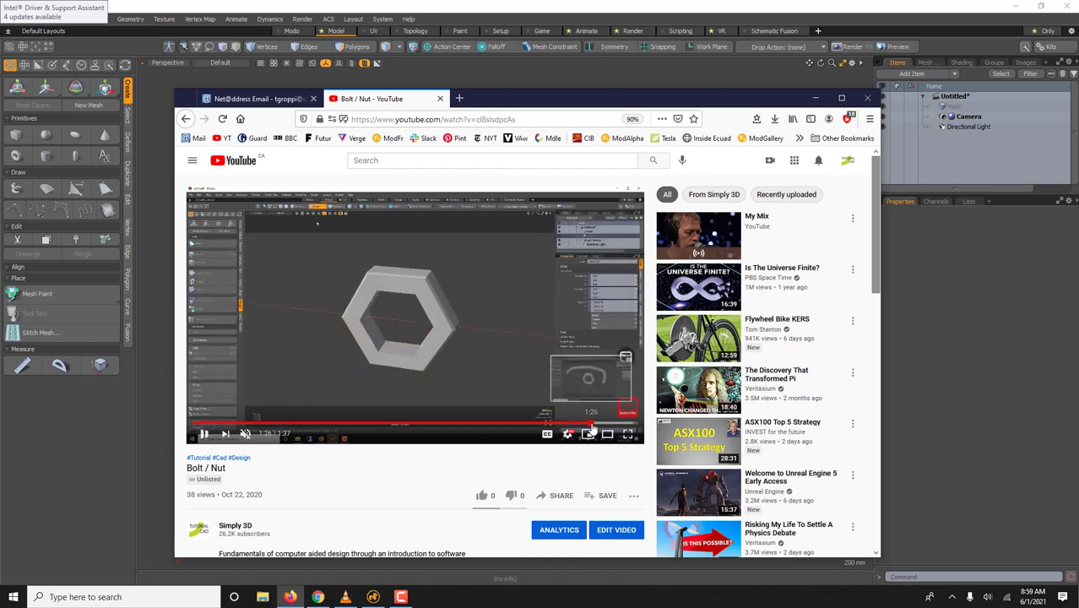
{"action": "left_click", "coordinate": [207, 436]}
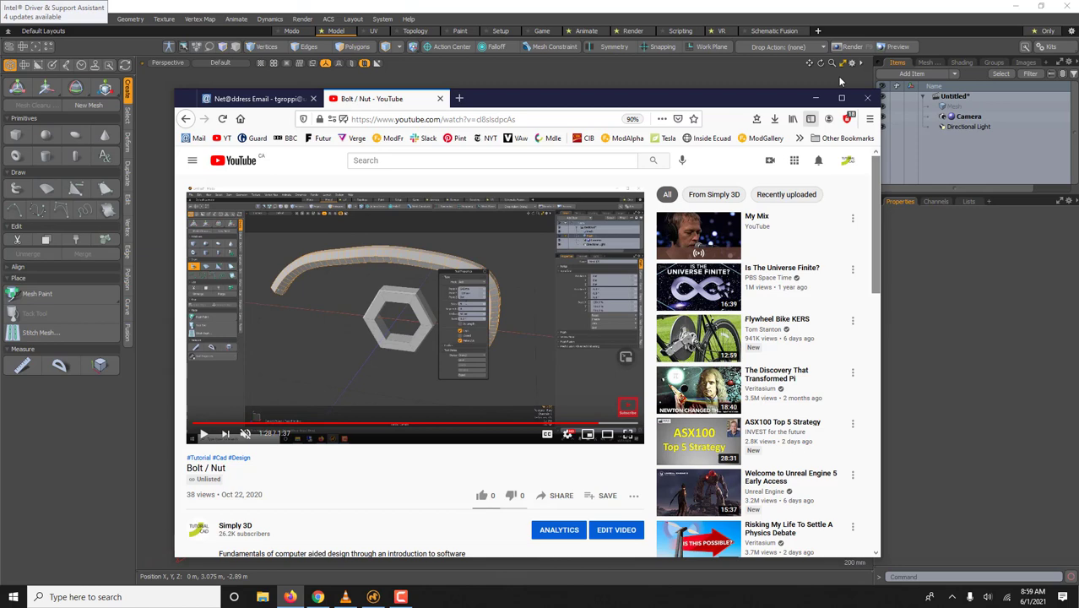
{"action": "left_click", "coordinate": [815, 98]}
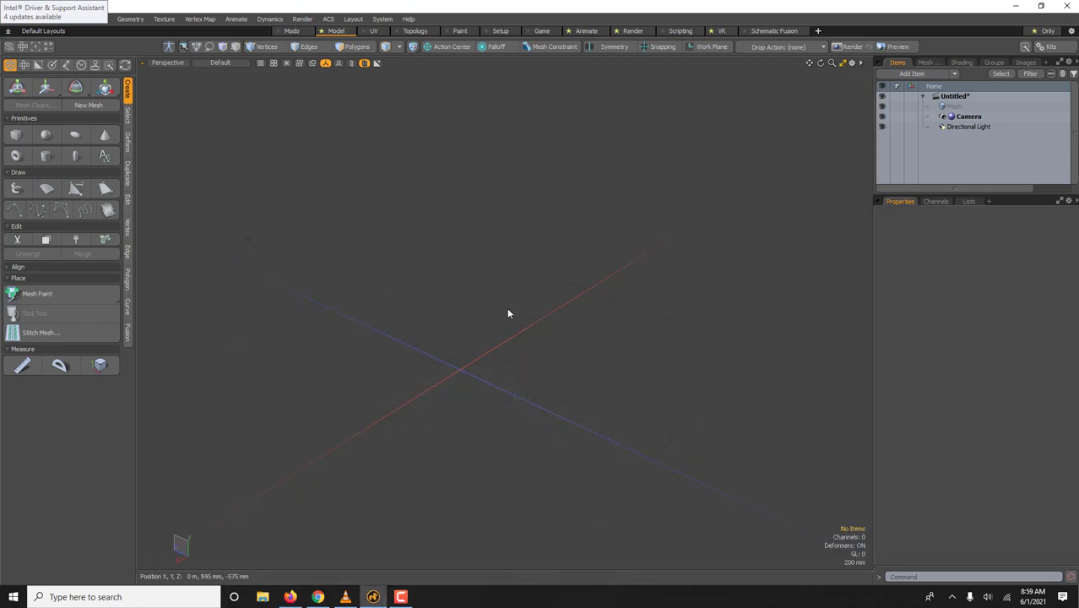
Add a Plane primitive to the scene, frame it in the view, and select it.
{"action": "right_click", "coordinate": [371, 305]}
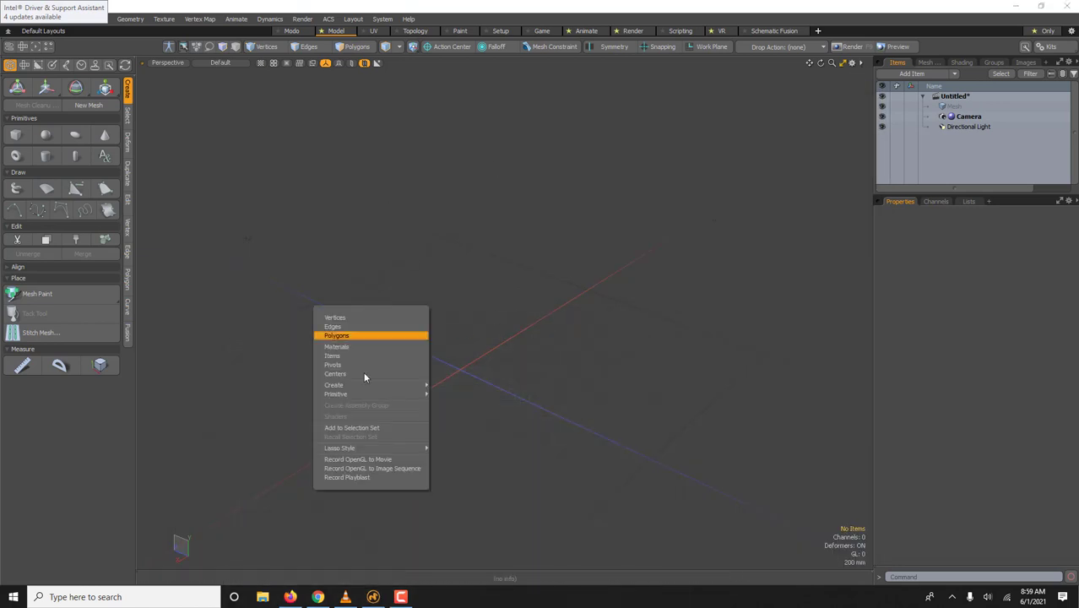
{"action": "mouse_move", "coordinate": [358, 394]}
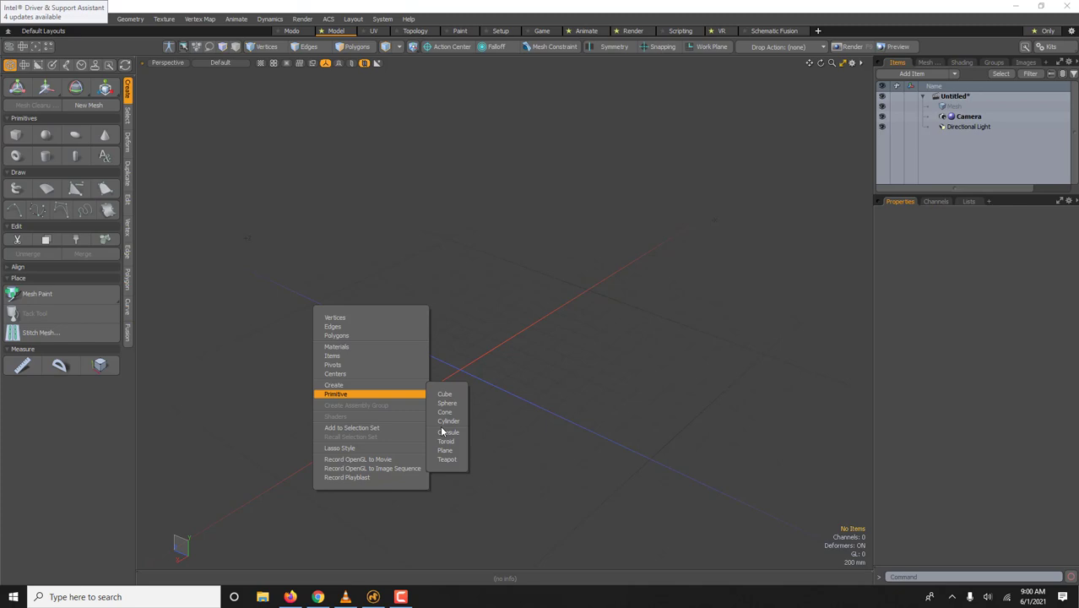
{"action": "left_click", "coordinate": [450, 452]}
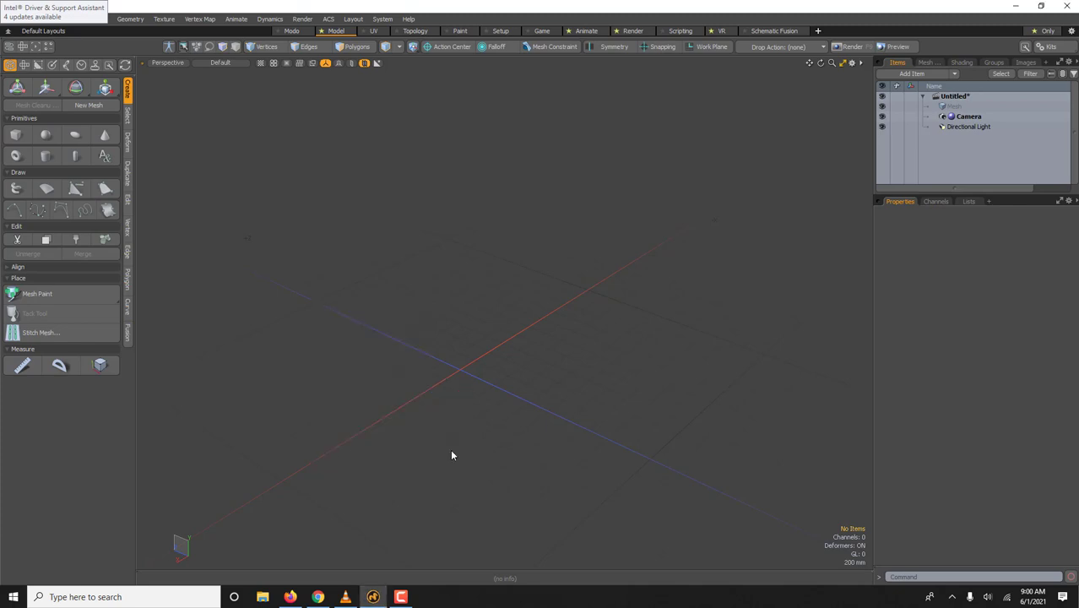
{"action": "key", "text": "a"}
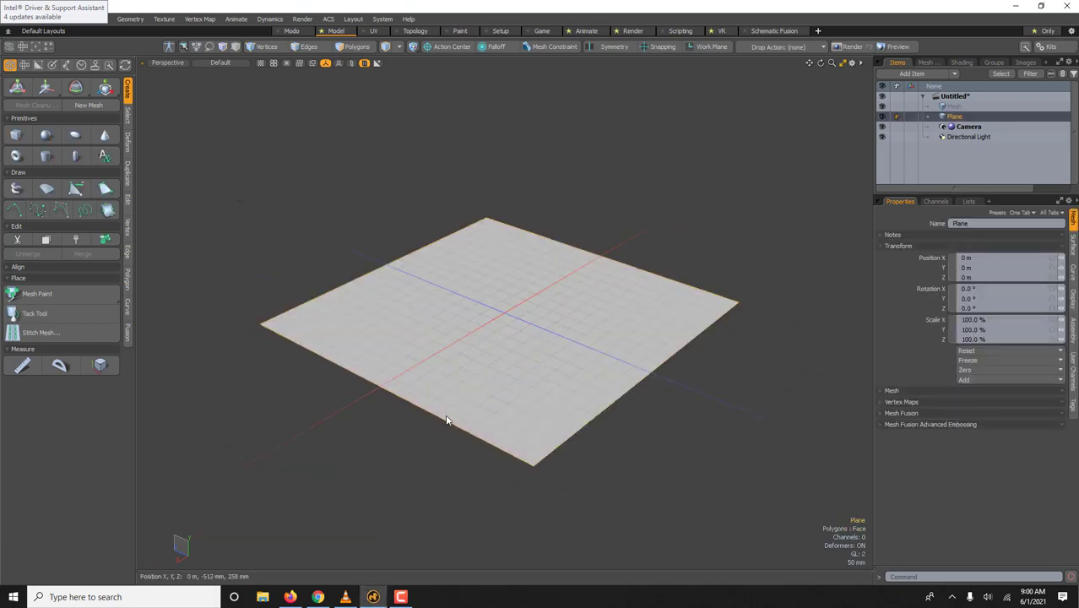
{"action": "left_click", "coordinate": [438, 206]}
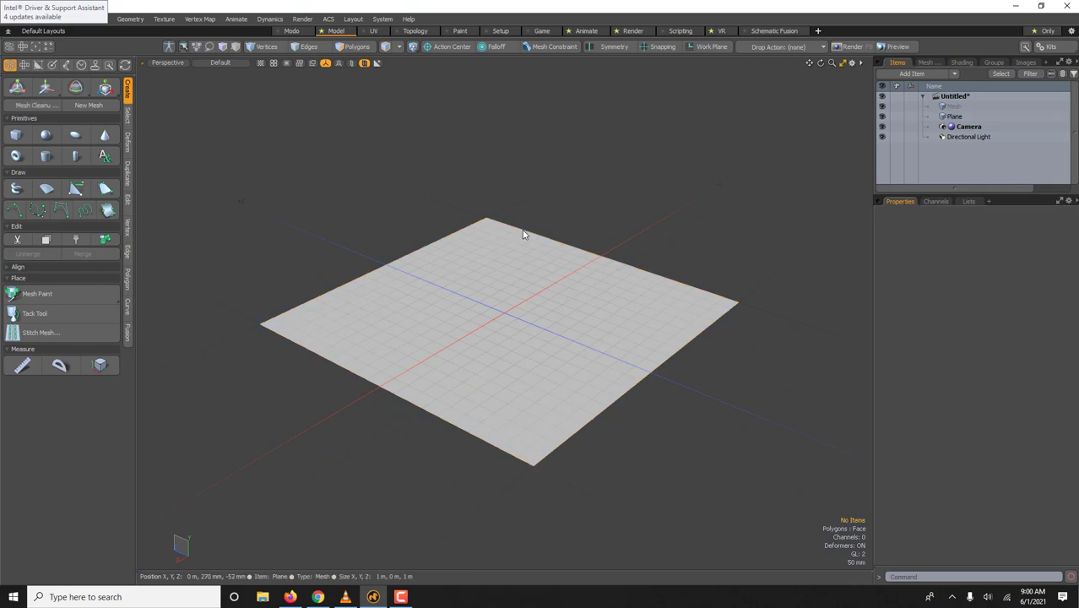
{"action": "left_click", "coordinate": [436, 285]}
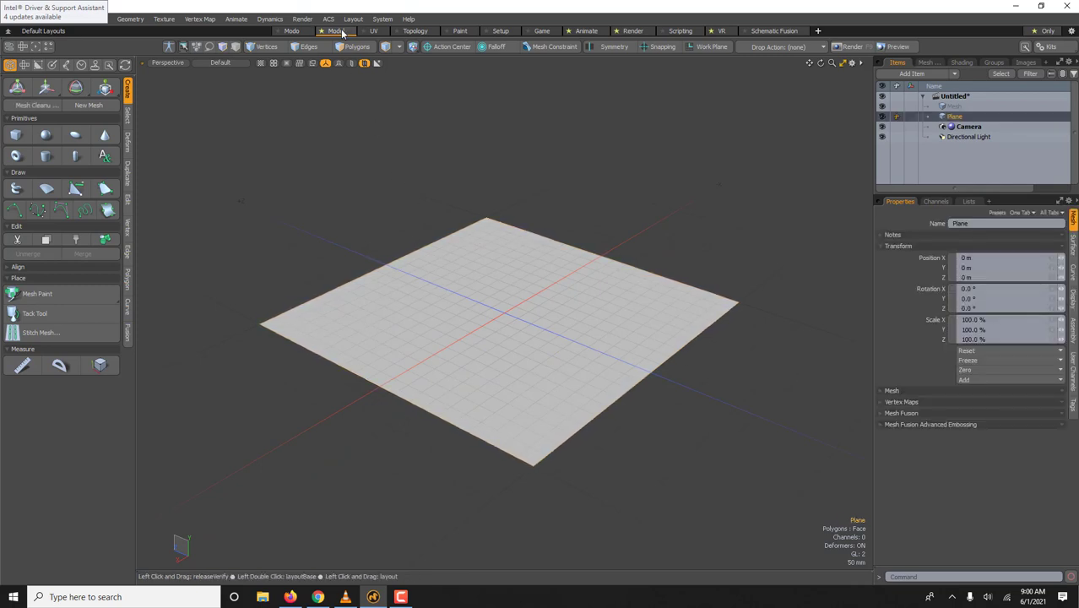
Subdivide the plane's polygons three times with the Faceted method, and return to item selection.
{"action": "left_click", "coordinate": [352, 47]}
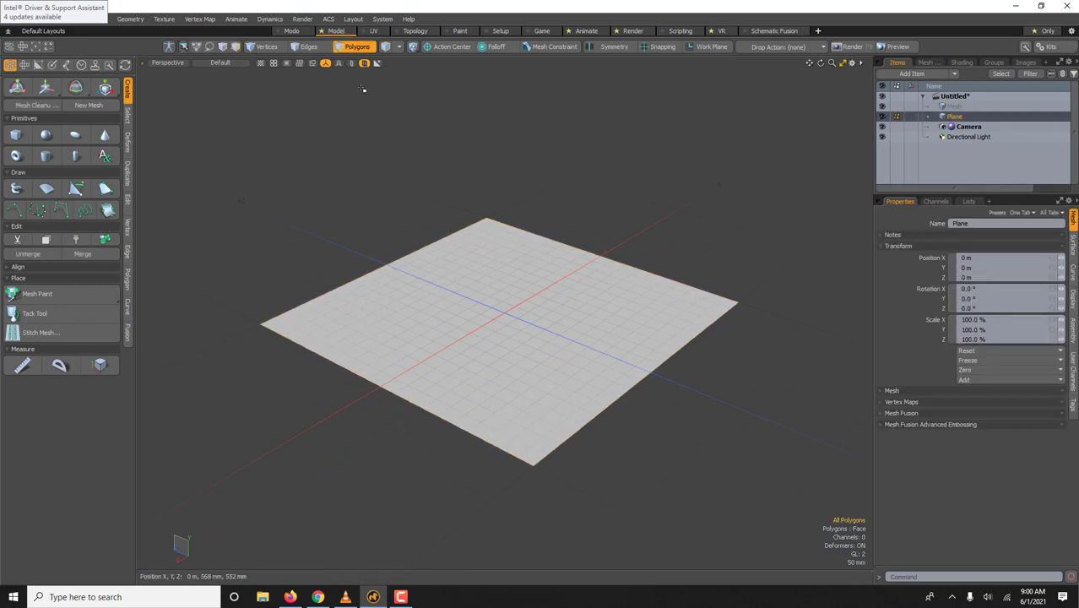
{"action": "key", "text": "shift+d"}
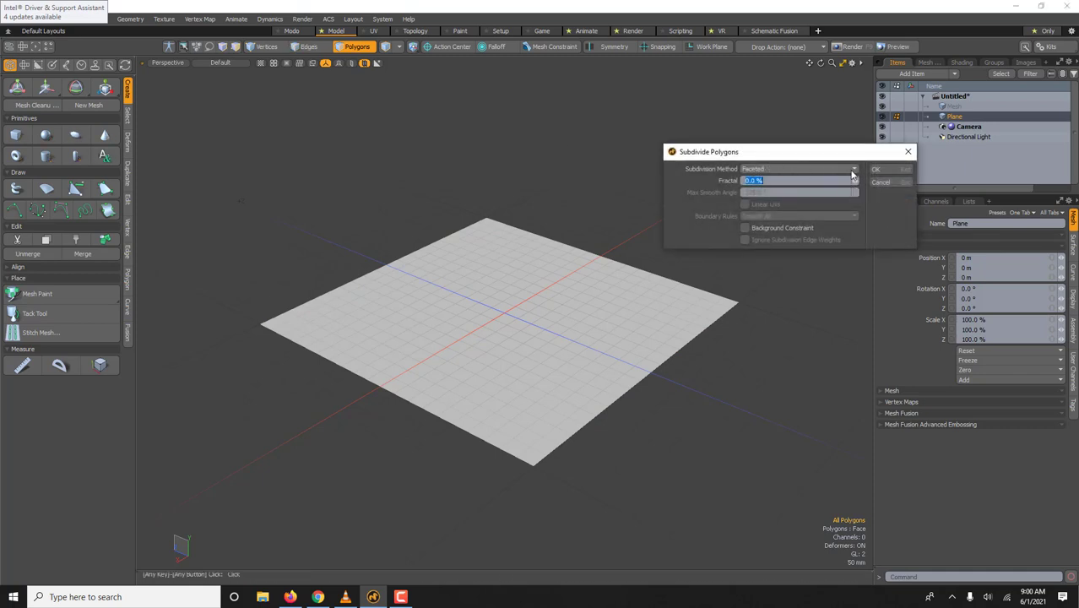
{"action": "left_click", "coordinate": [876, 170]}
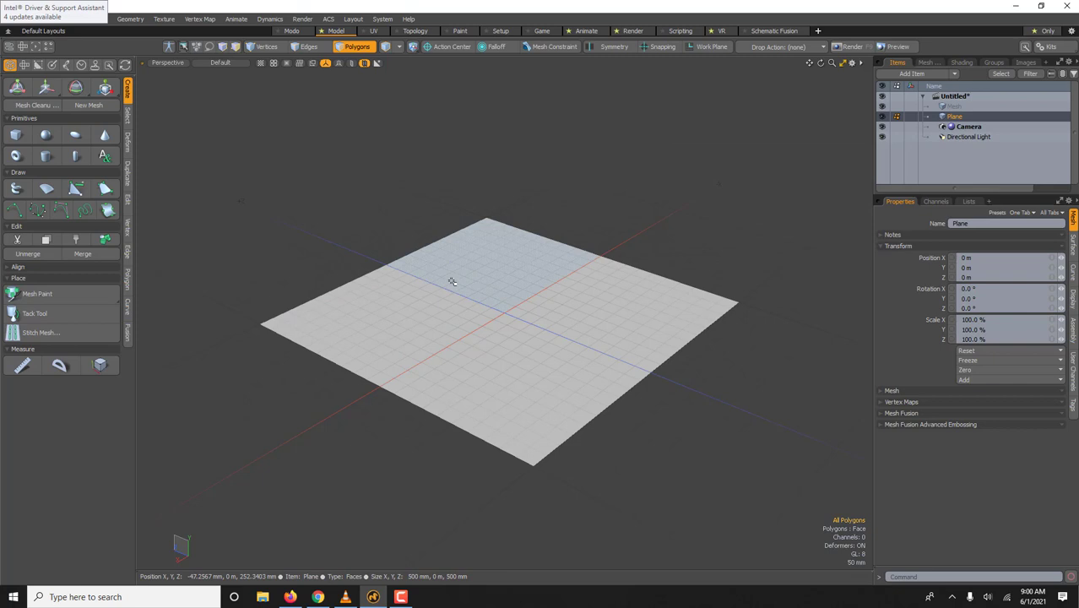
{"action": "key", "text": "shift+d"}
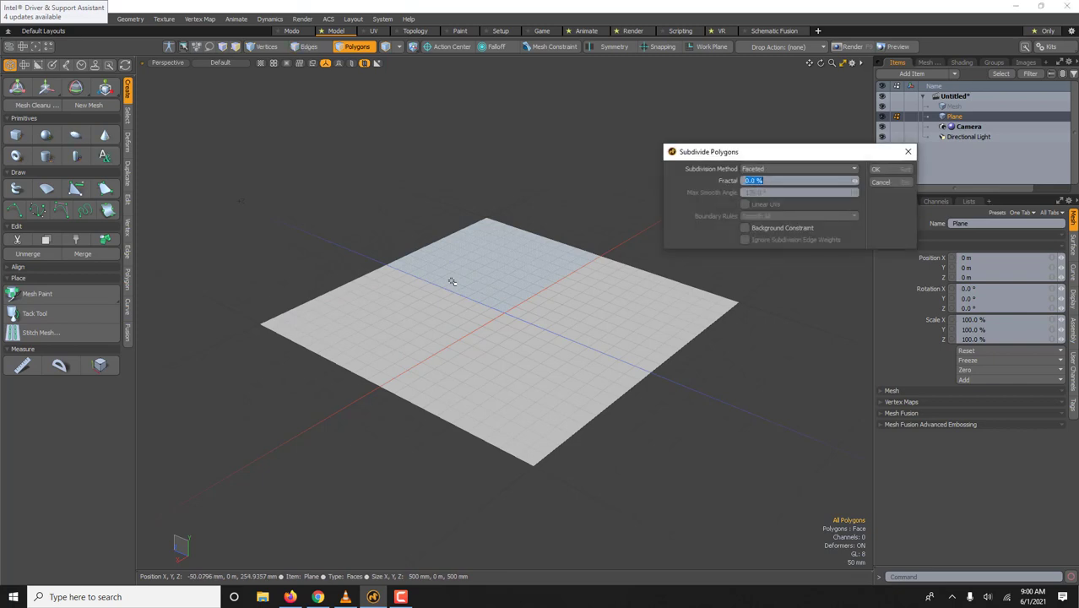
{"action": "left_click", "coordinate": [758, 170]}
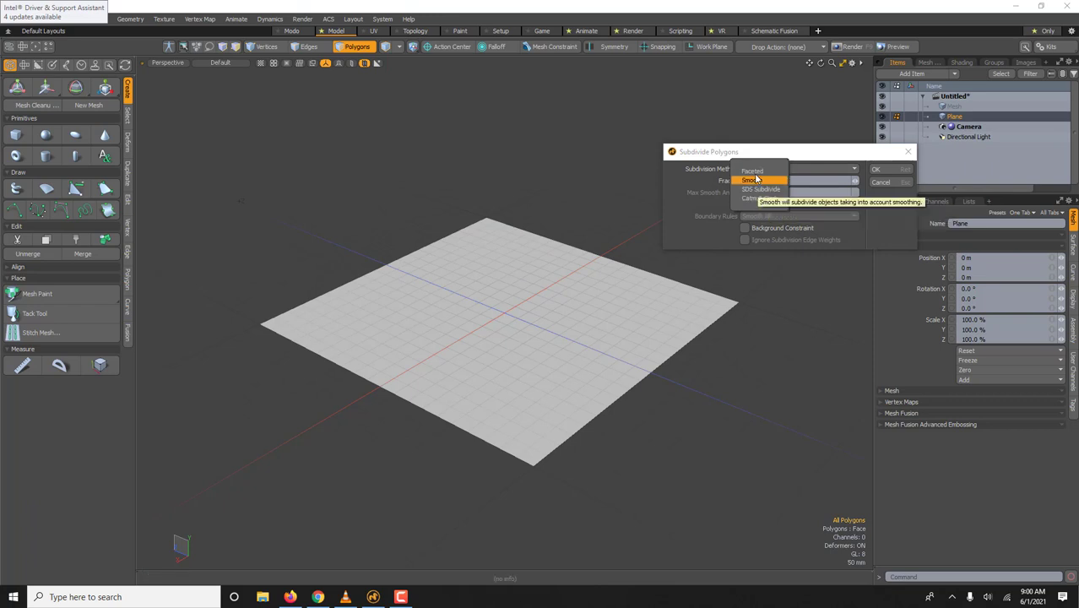
{"action": "left_click", "coordinate": [754, 172]}
{"action": "left_click", "coordinate": [878, 170]}
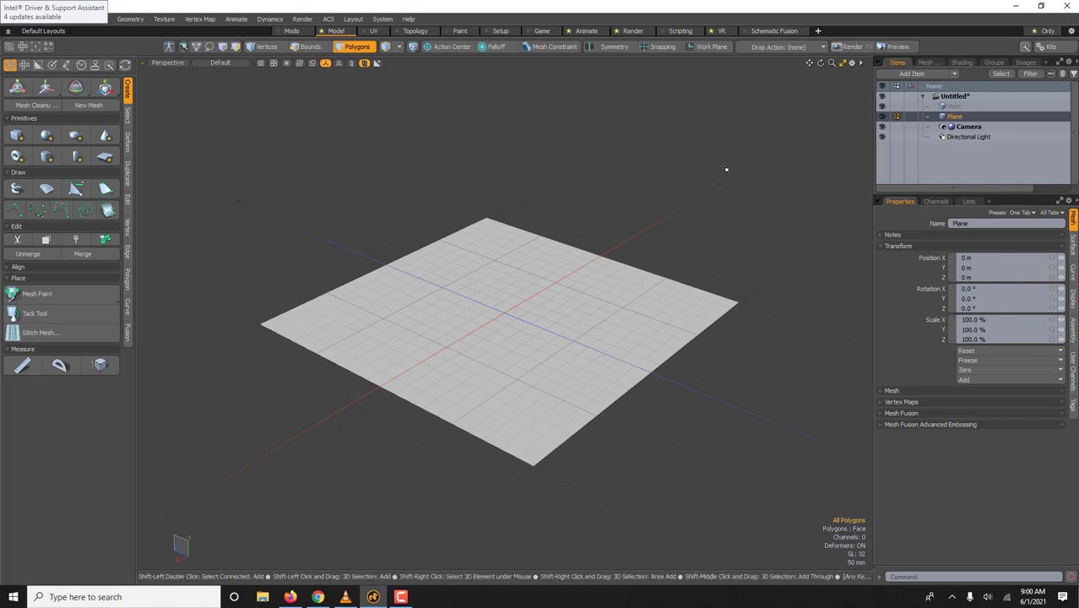
{"action": "key", "text": "shift+d"}
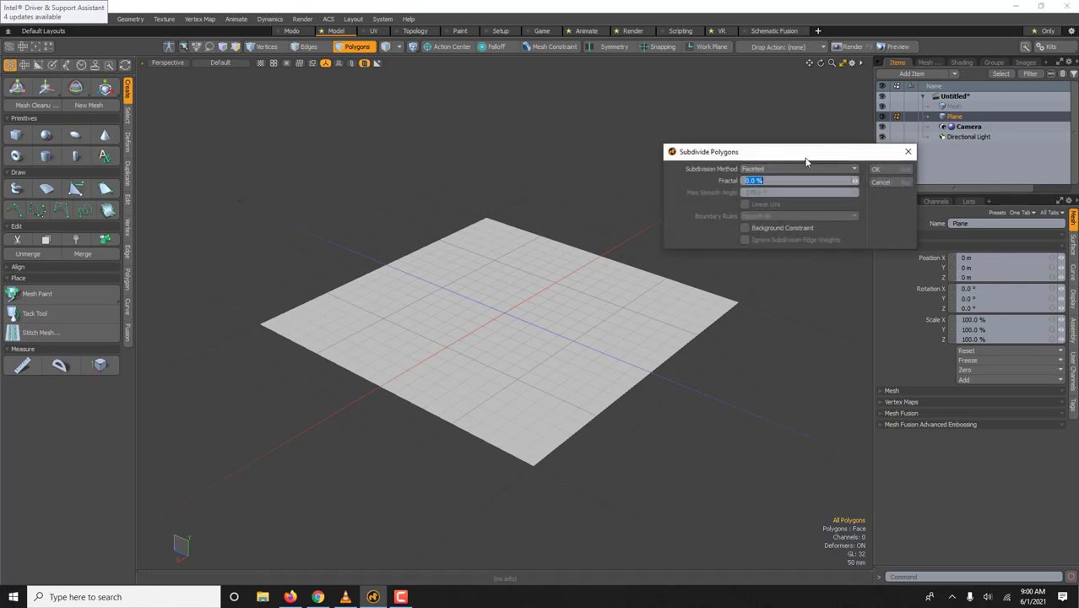
{"action": "left_click", "coordinate": [879, 170]}
{"action": "left_click", "coordinate": [348, 46]}
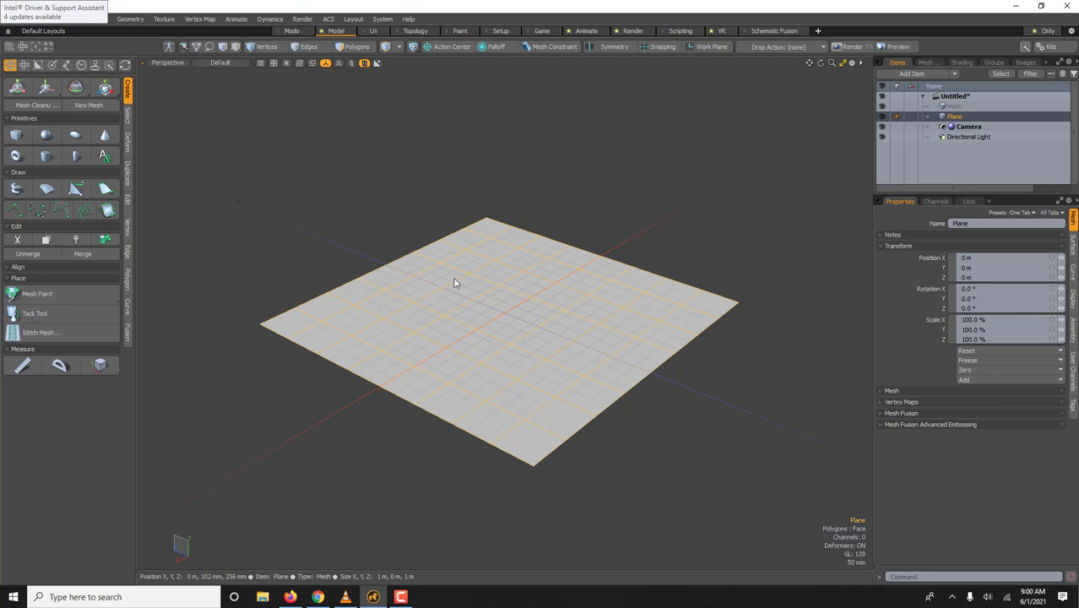
Select the four polygons around the plane's centre and delete them to cut a square hole.
{"action": "left_click", "coordinate": [357, 46]}
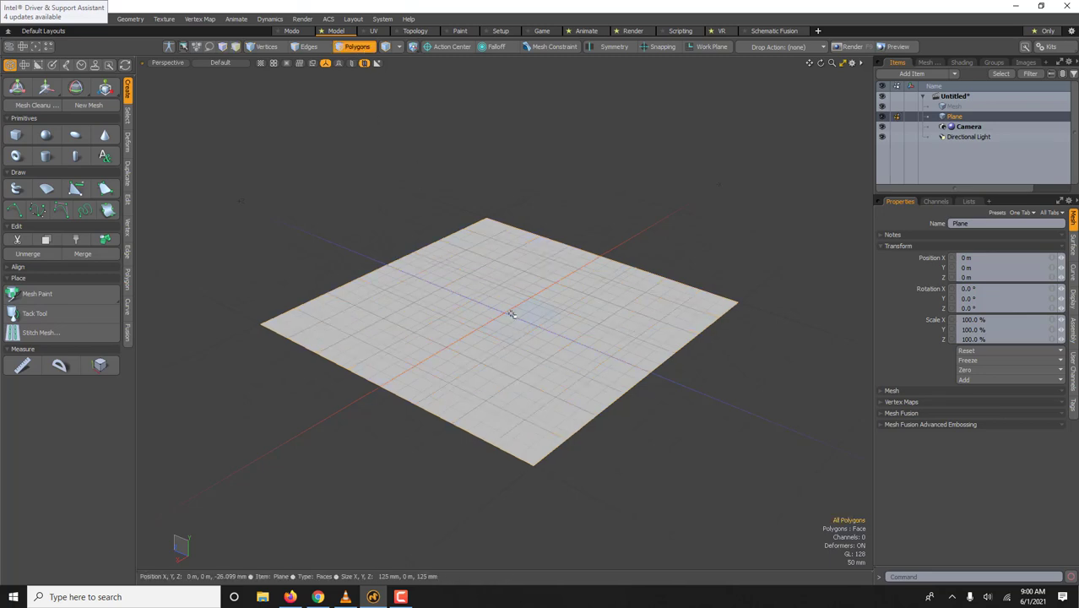
{"action": "mouse_move", "coordinate": [507, 301]}
{"action": "left_mouse_down"}
{"action": "mouse_move", "coordinate": [485, 311]}
{"action": "mouse_move", "coordinate": [510, 329]}
{"action": "left_mouse_up"}
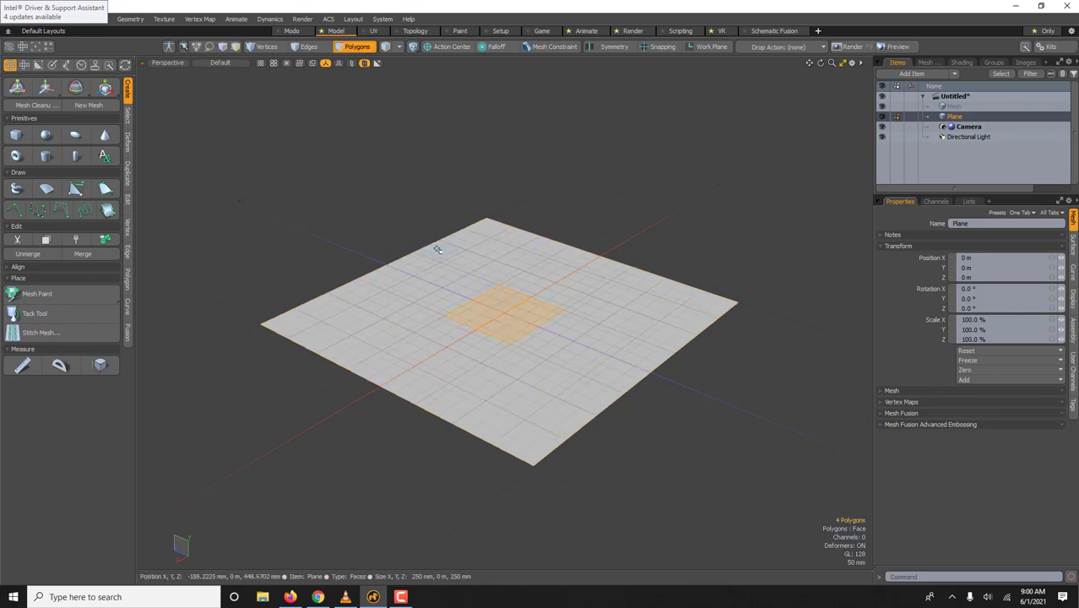
{"action": "key", "text": "Delete"}
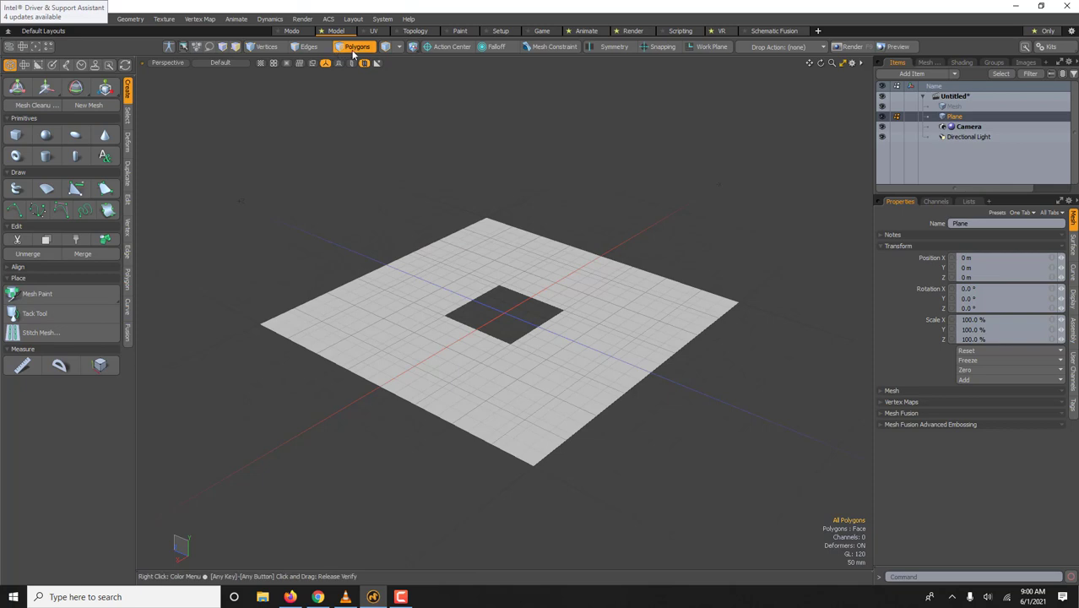
Try Catmull-Clark subdivision on the plane with the square hole, switch it off, and undo the hole.
{"action": "key", "text": "5"}
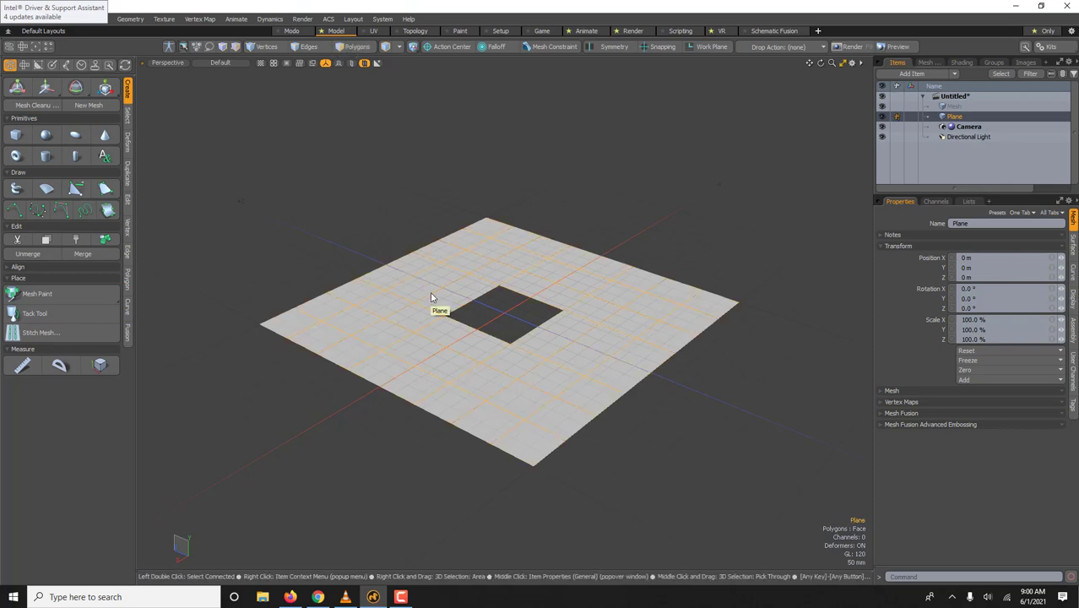
{"action": "key", "text": "Tab"}
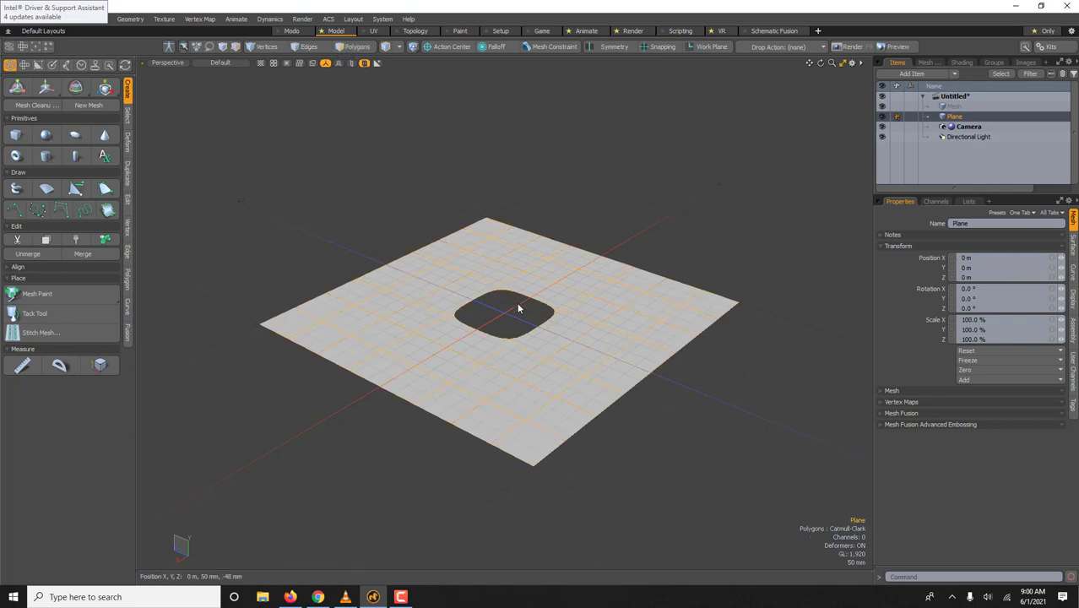
{"action": "key", "text": "Tab"}
{"action": "key", "text": "ctrl+z"}
{"action": "key", "text": "ctrl+z"}
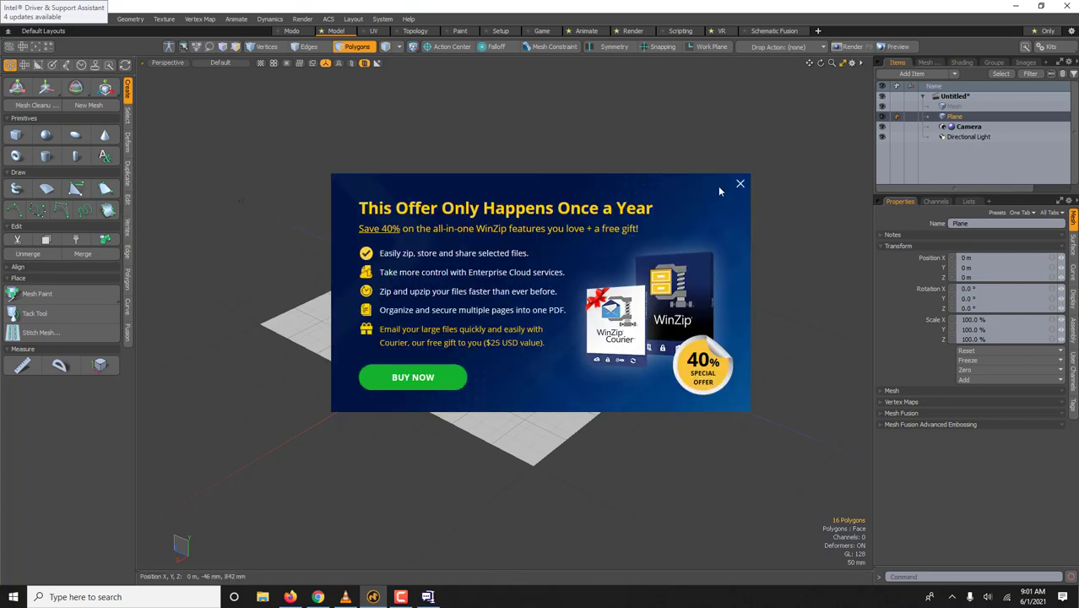
Dismiss the WinZip offer, shape the plane's central 4 × 4 block of polygons into a circle with Radial Align, and delete it.
{"action": "left_click", "coordinate": [739, 185]}
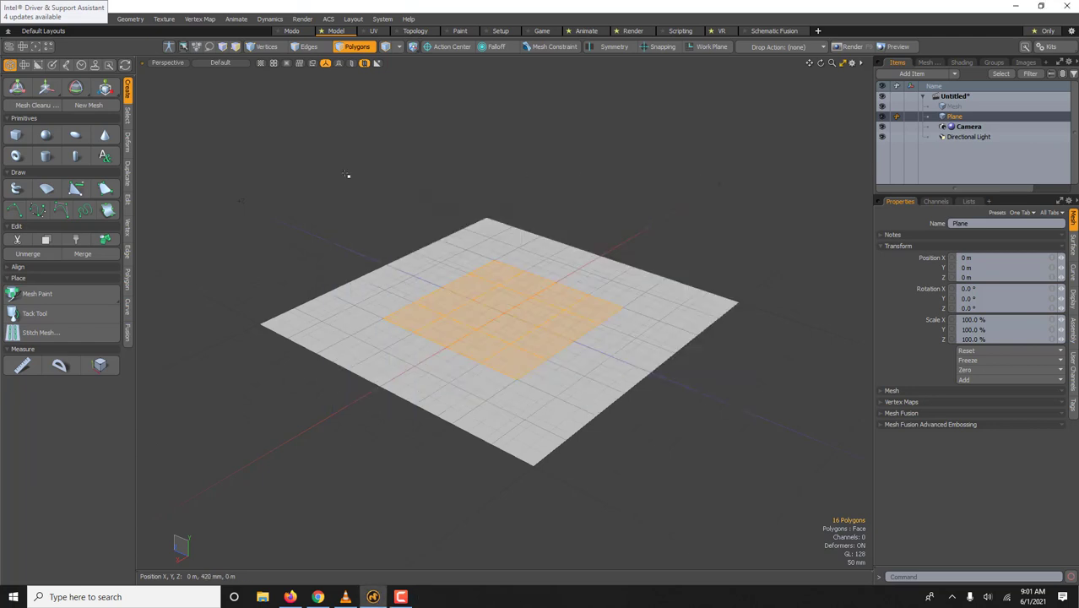
{"action": "left_click", "coordinate": [129, 282]}
{"action": "left_click", "coordinate": [129, 256]}
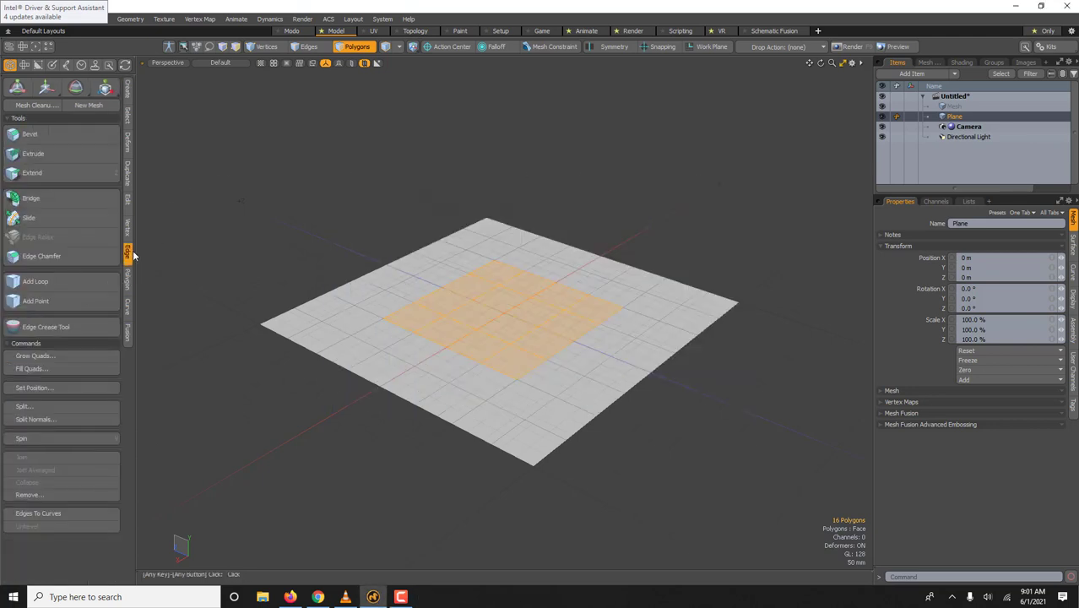
{"action": "left_click", "coordinate": [128, 226]}
{"action": "left_click", "coordinate": [128, 199]}
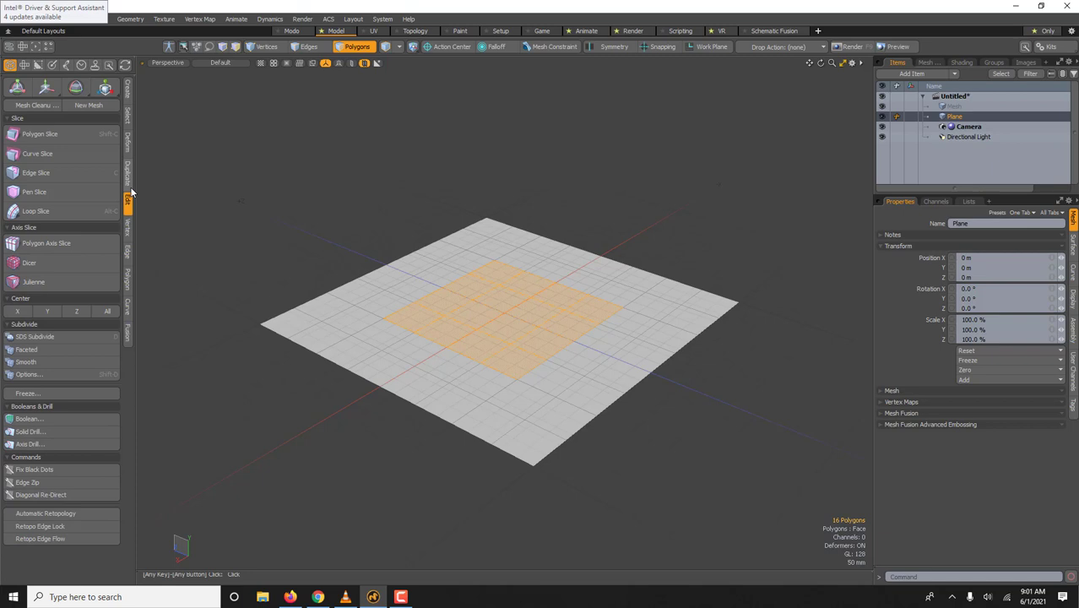
{"action": "left_click", "coordinate": [128, 173]}
{"action": "left_click", "coordinate": [128, 148]}
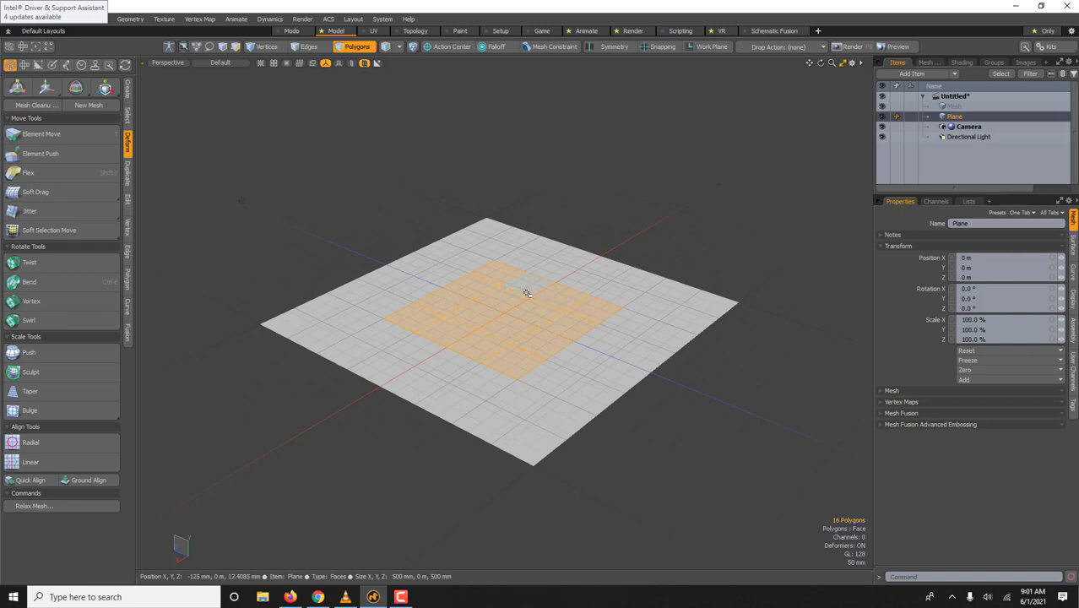
{"action": "left_click", "coordinate": [59, 440]}
{"action": "left_click", "coordinate": [355, 237]}
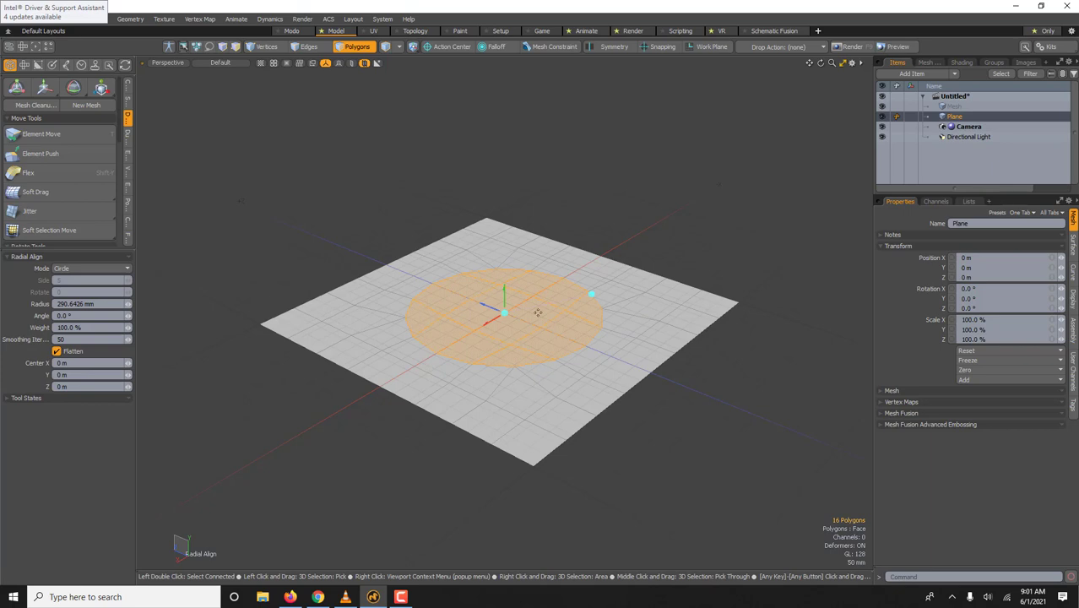
{"action": "key", "text": "q"}
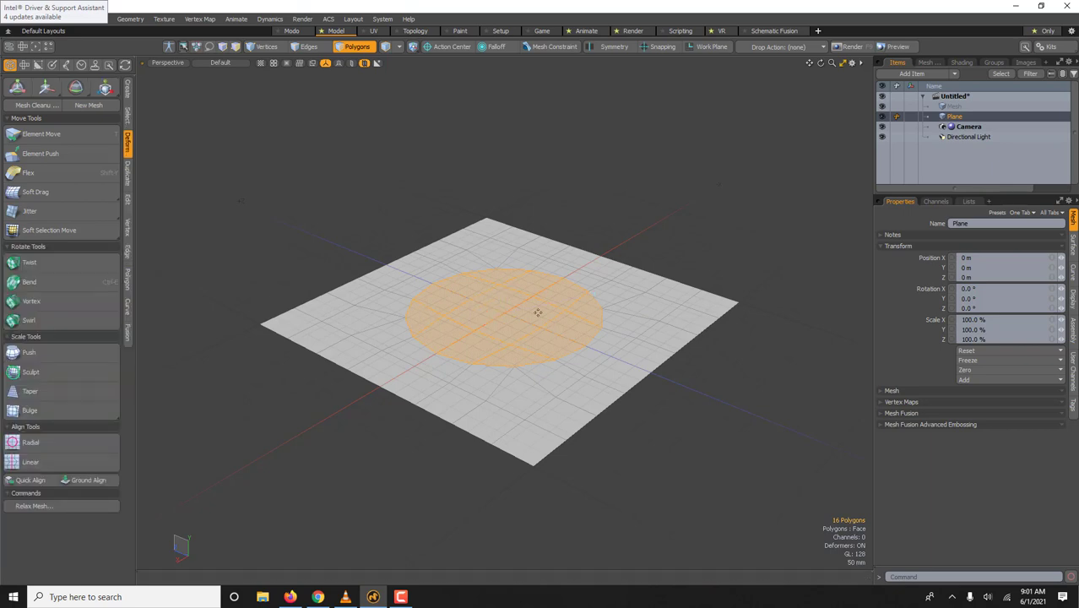
{"action": "key", "text": "Delete"}
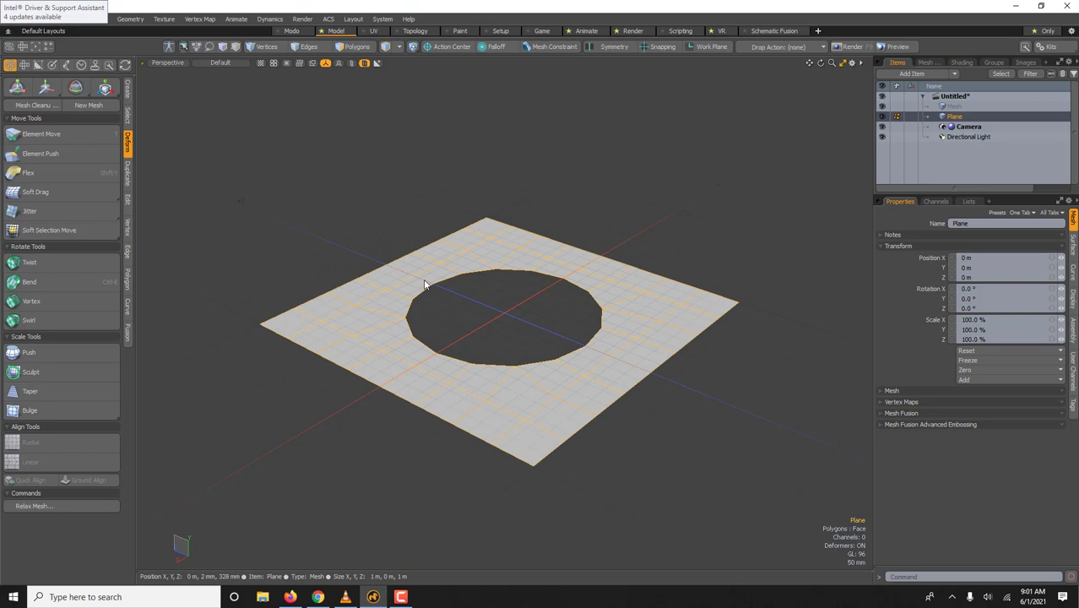
Turn on Catmull-Clark subdivision for the plane and extend the round hole's border edges upward by 104 mm.
{"action": "key", "text": "Tab"}
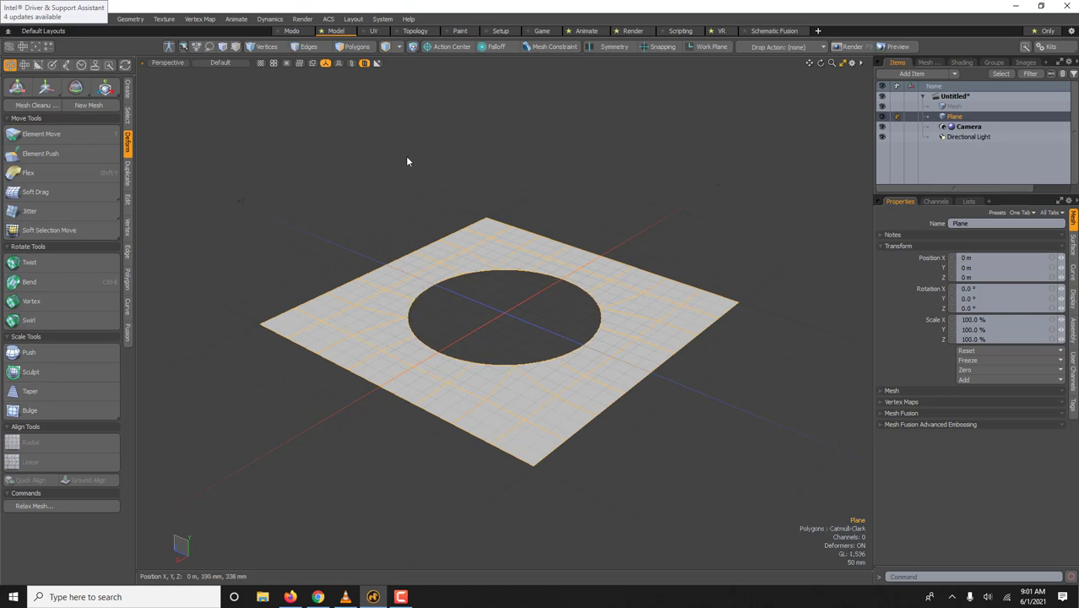
{"action": "left_click", "coordinate": [306, 46]}
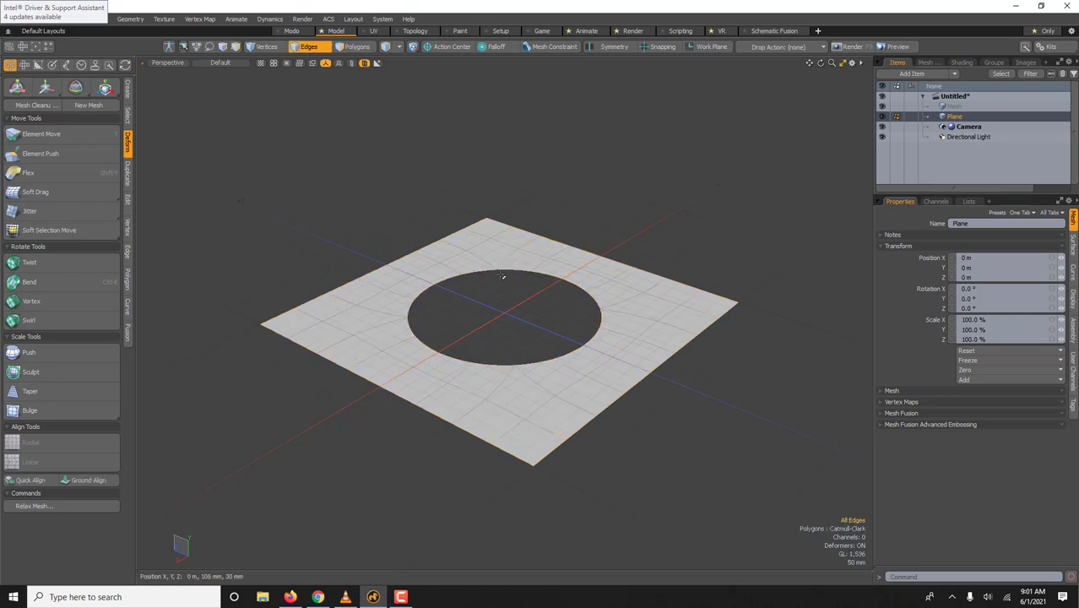
{"action": "double_click", "coordinate": [509, 273]}
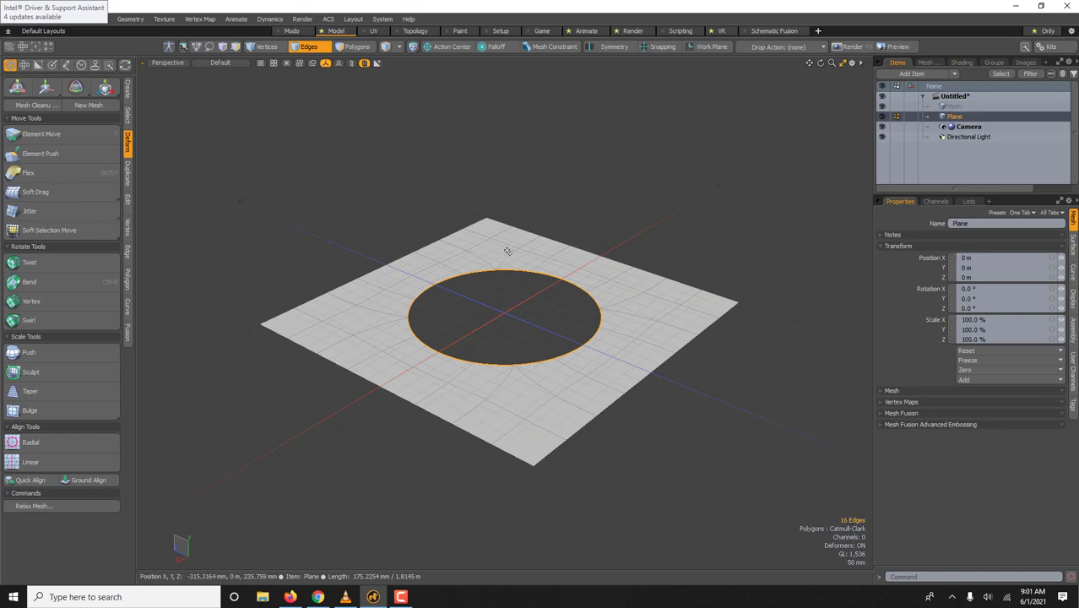
{"action": "key", "text": "x"}
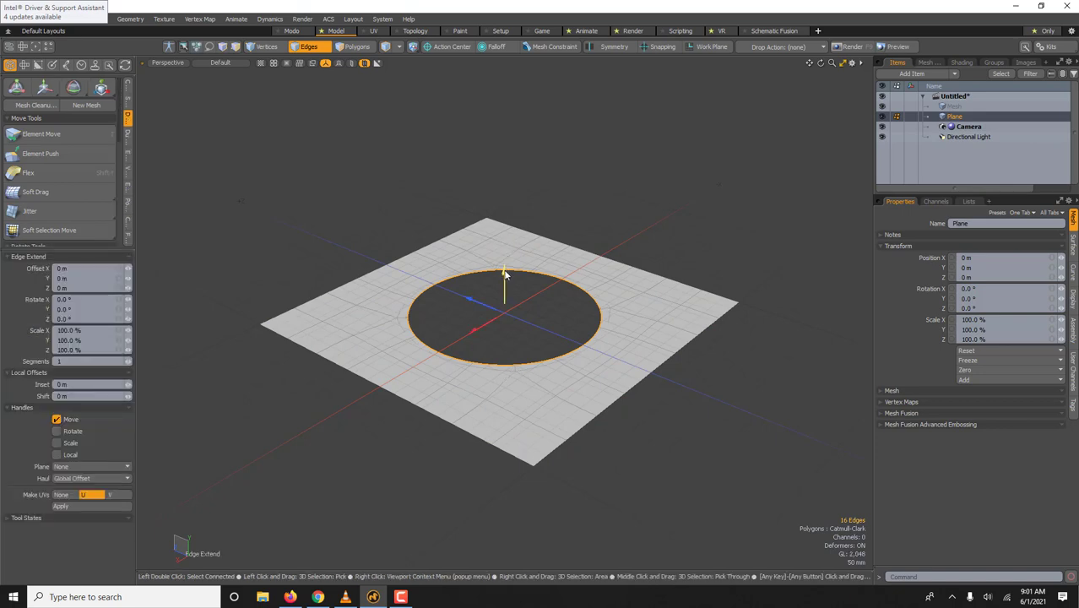
{"action": "left_click_drag", "start_coordinate": [506, 272], "coordinate": [504, 239]}
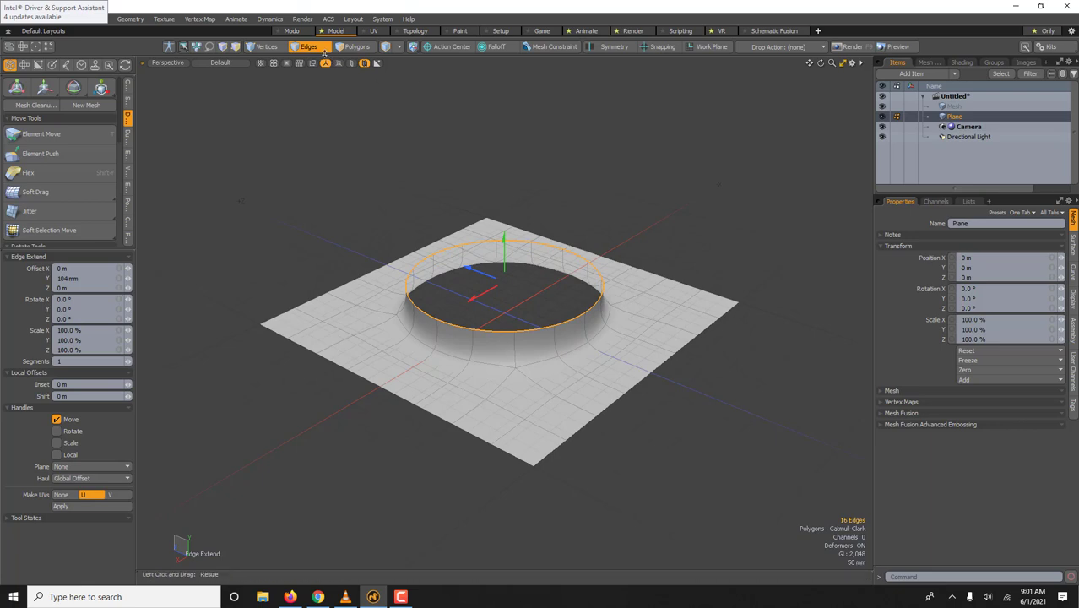
{"action": "key", "text": "space"}
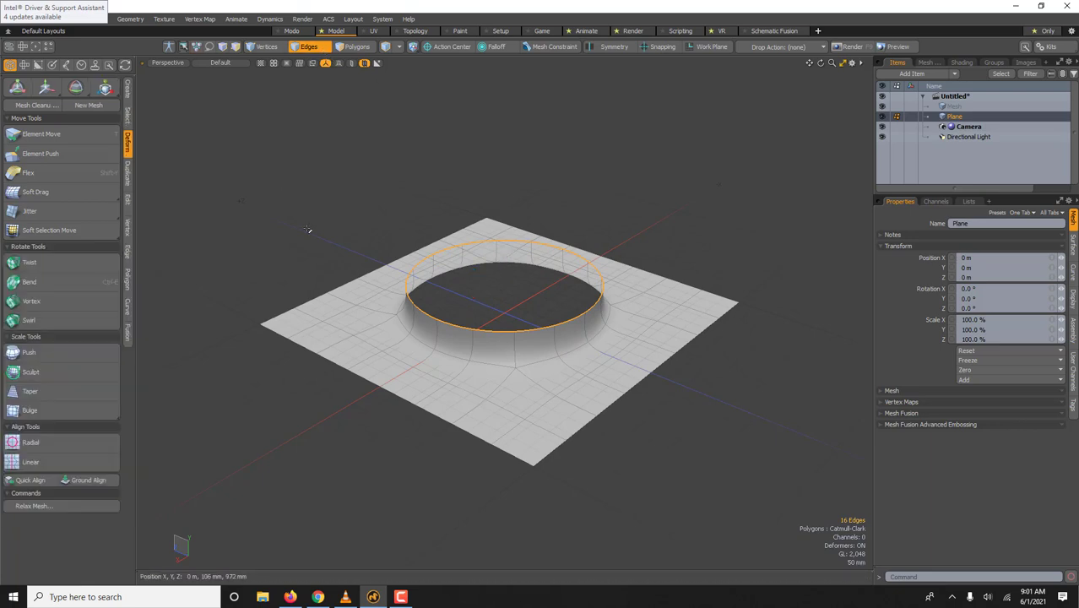
{"action": "left_click", "coordinate": [369, 161]}
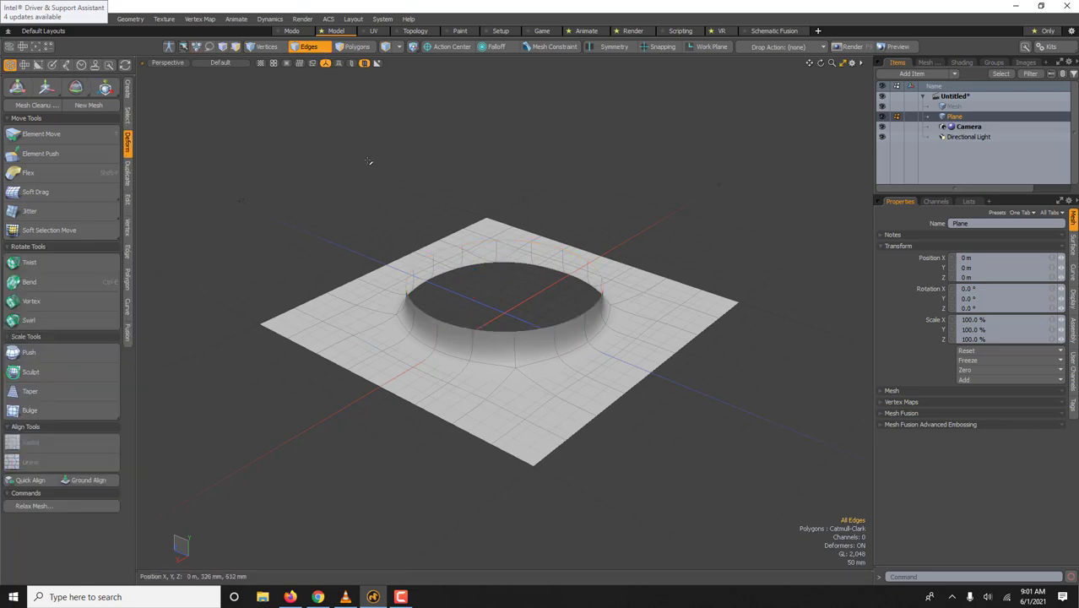
Delete the plane item and add a cylinder primitive to the empty scene.
{"action": "left_click", "coordinate": [315, 49]}
{"action": "key", "text": "Delete"}
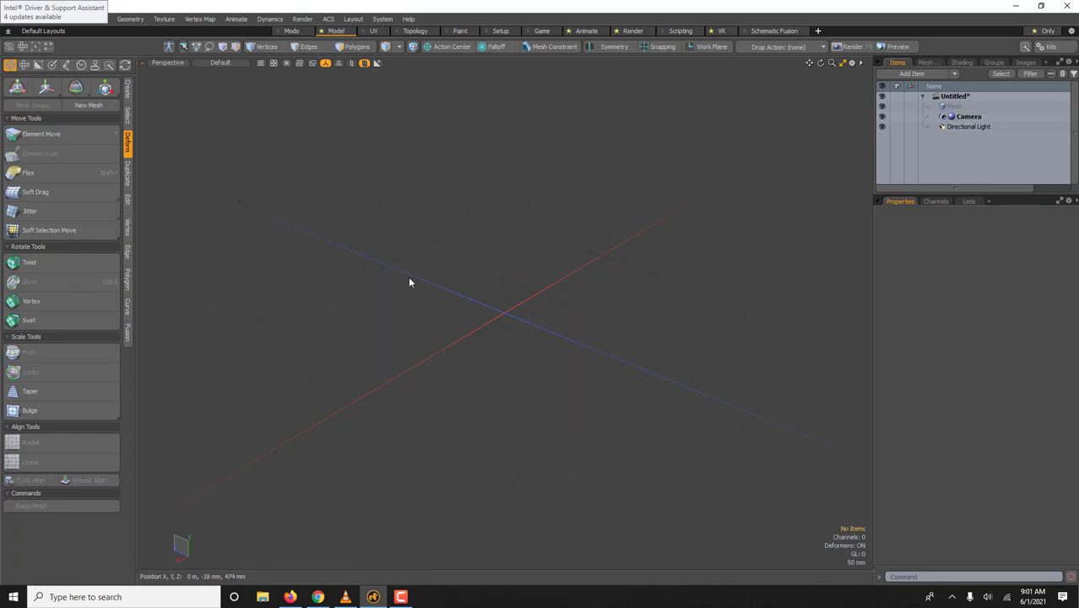
{"action": "left_click_drag", "start_coordinate": [544, 314], "coordinate": [537, 336], "text": "alt"}
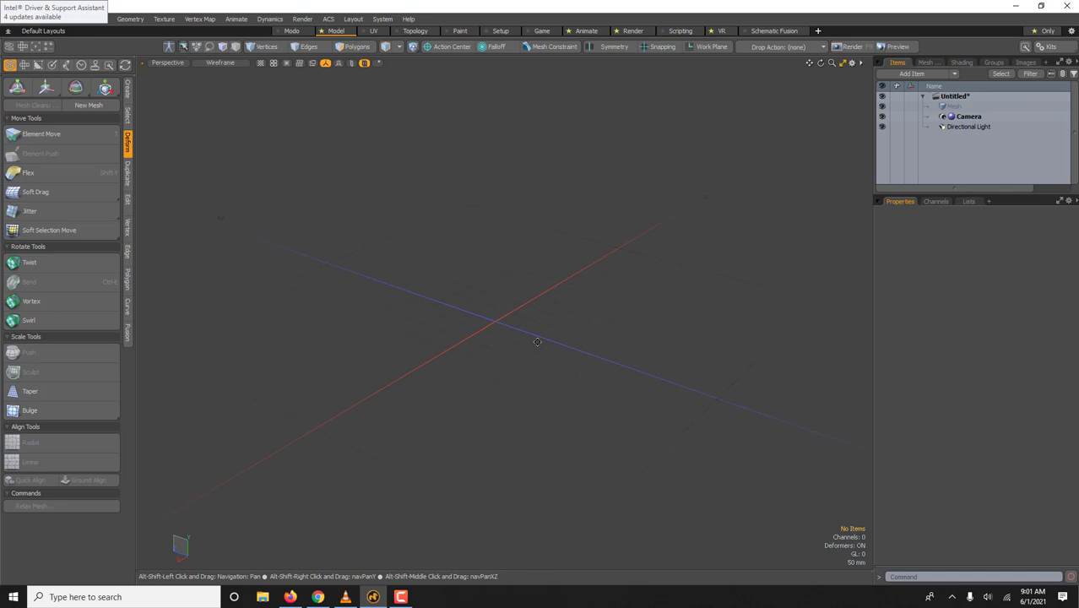
{"action": "left_click", "coordinate": [127, 91]}
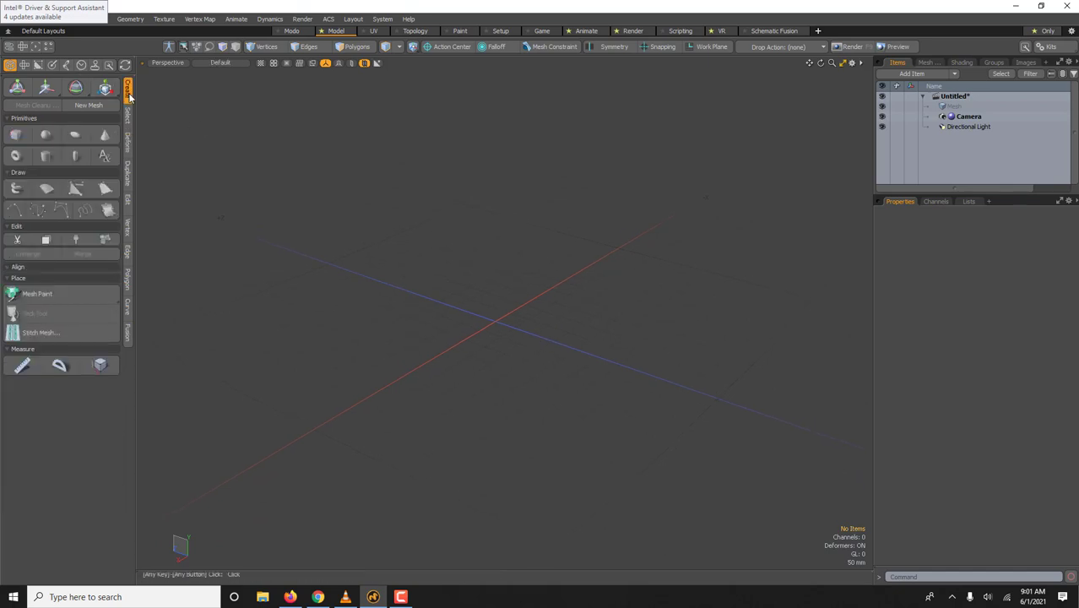
{"action": "right_click", "coordinate": [465, 274]}
{"action": "mouse_move", "coordinate": [478, 359]}
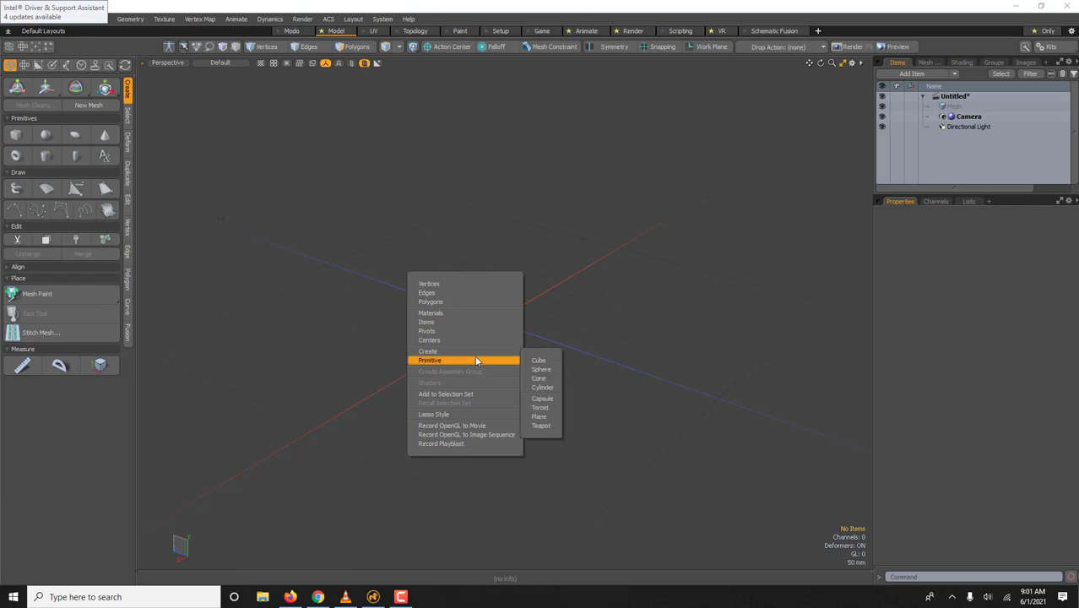
{"action": "left_click", "coordinate": [557, 390]}
{"action": "scroll", "coordinate": [548, 380], "scroll_direction": "down", "scroll_amount": 5}
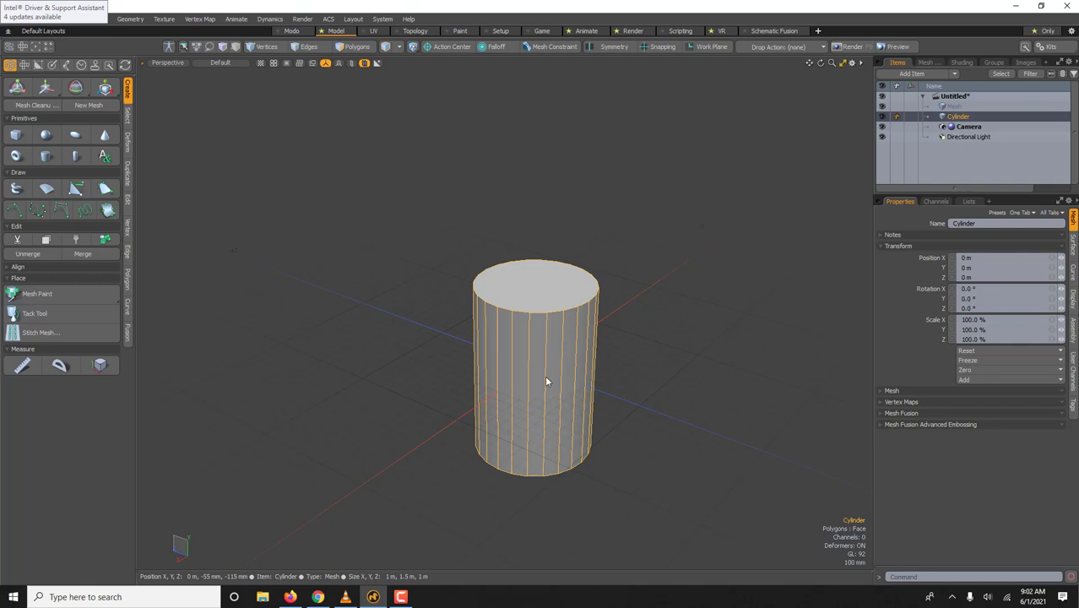
{"action": "scroll", "coordinate": [534, 367], "scroll_direction": "up", "scroll_amount": 2}
Scale the cylinder's polygons uniformly to about 26.5 % and return to item selection.
{"action": "left_click", "coordinate": [355, 48]}
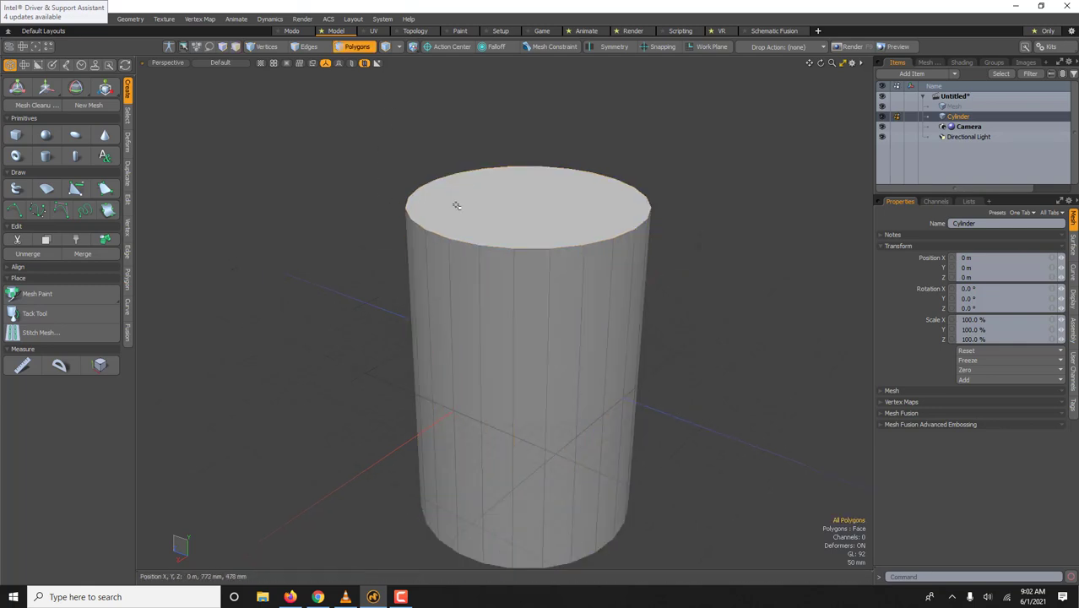
{"action": "scroll", "coordinate": [457, 206], "scroll_direction": "down", "scroll_amount": 2}
{"action": "key", "text": "y"}
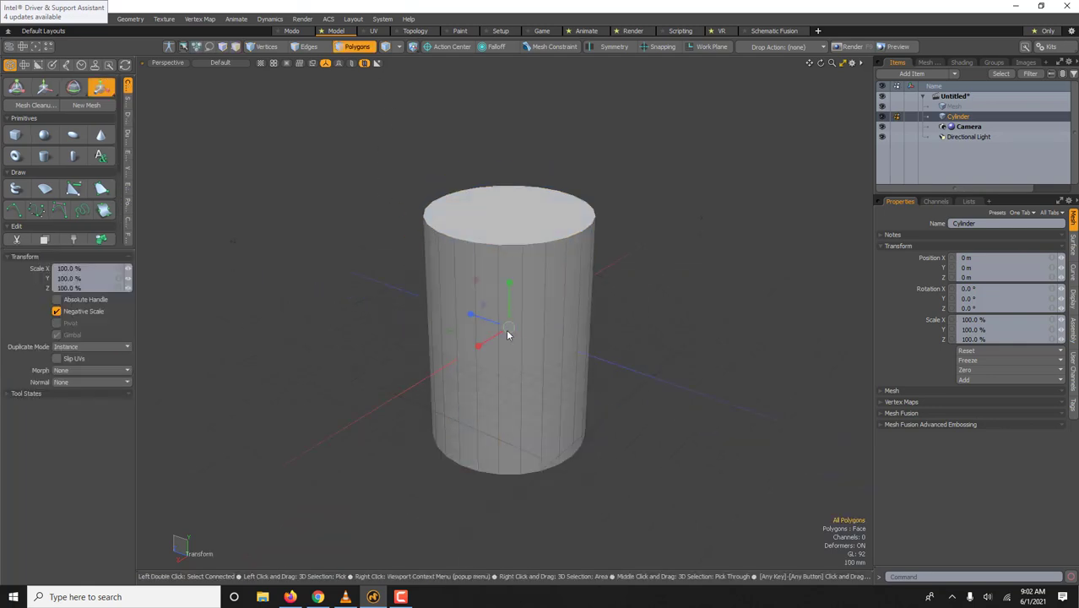
{"action": "left_click_drag", "start_coordinate": [507, 336], "coordinate": [508, 331]}
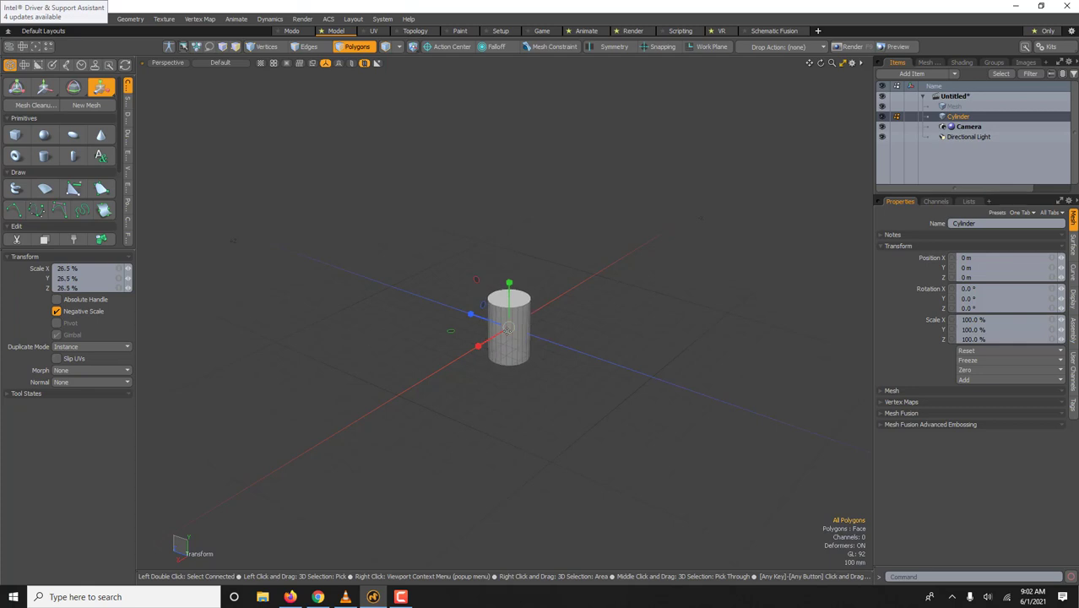
{"action": "key", "text": "a"}
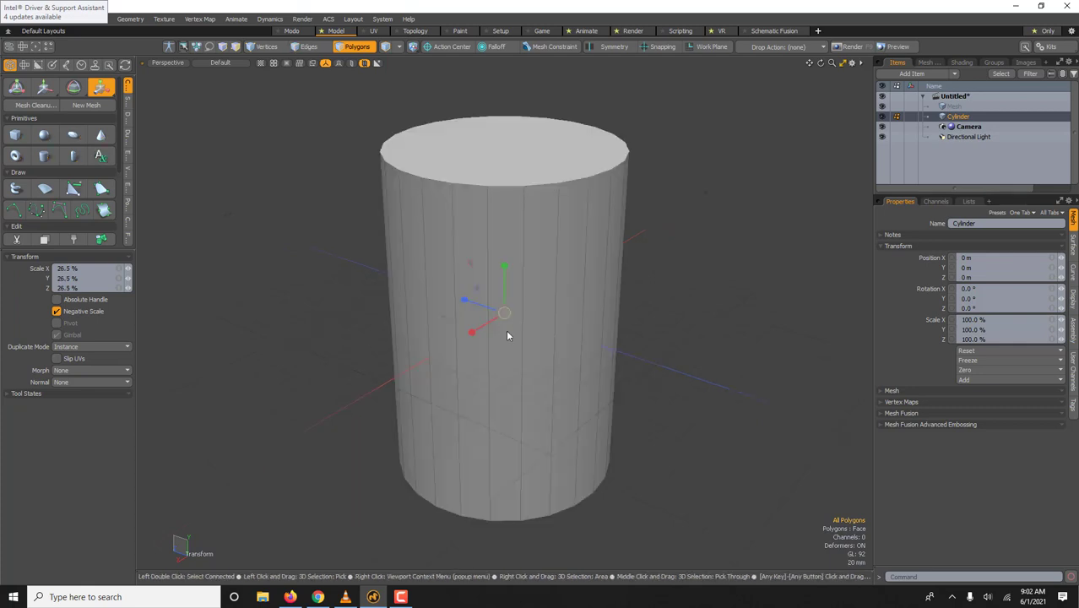
{"action": "left_click", "coordinate": [353, 50]}
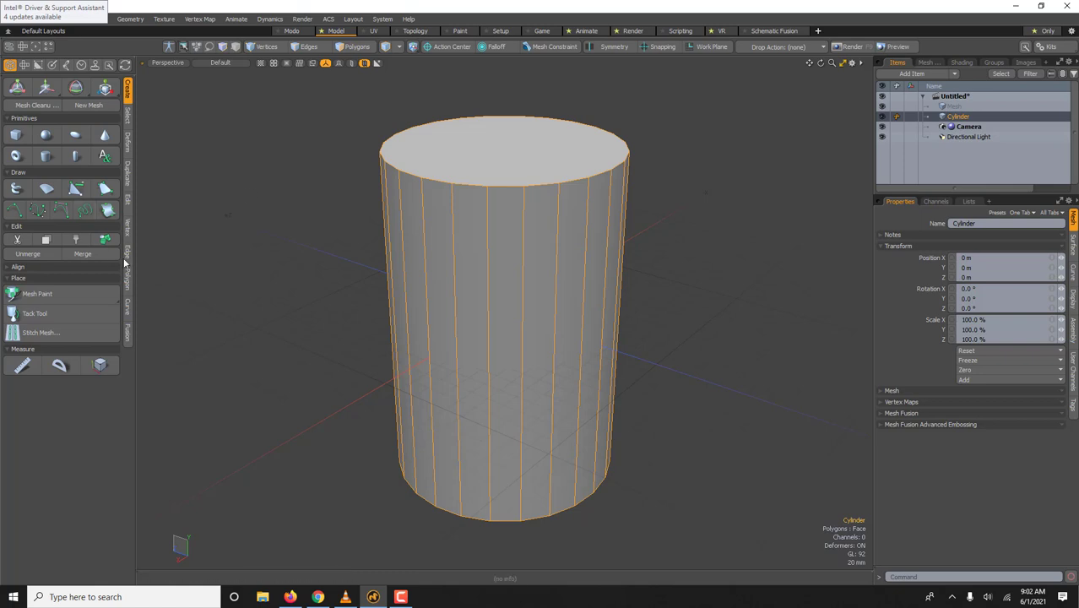
Scale the cylinder's polygons along Y to about 62.5 % to shorten it.
{"action": "key", "text": "3"}
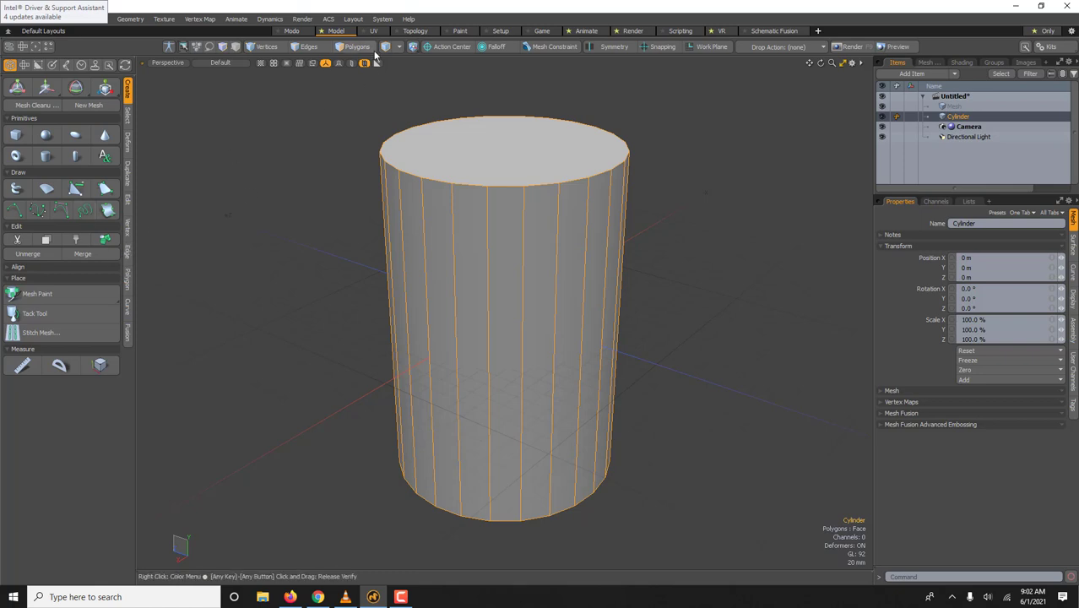
{"action": "key", "text": "y"}
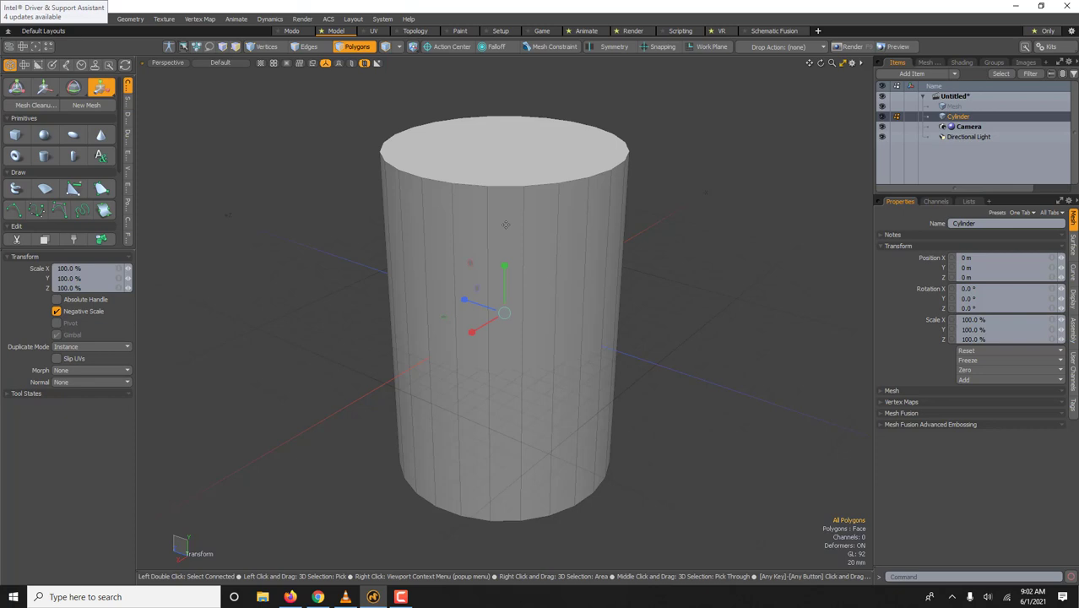
{"action": "left_click_drag", "start_coordinate": [504, 265], "coordinate": [504, 288]}
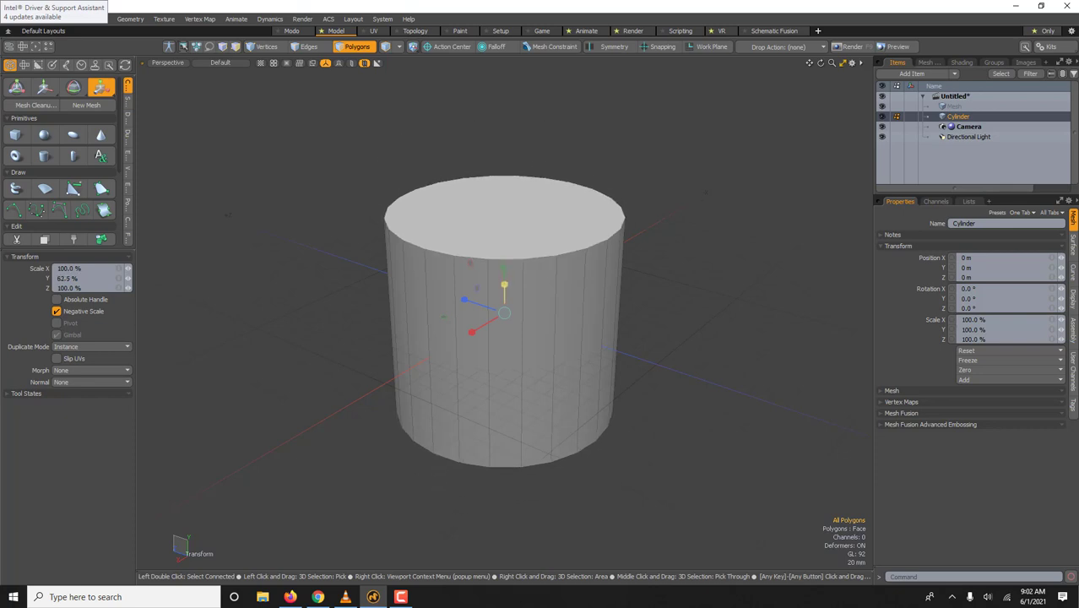
{"action": "key", "text": "space"}
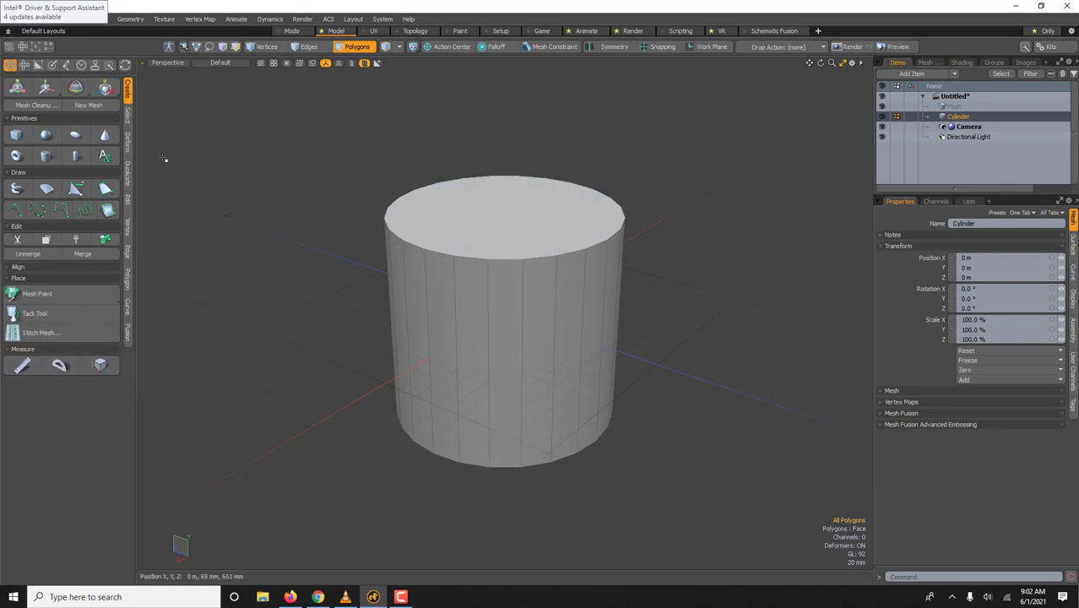
Add a mirrored pair of edge loops around the cylinder's wall with Add Loop at about 68 %, using Both Sides.
{"action": "left_click", "coordinate": [128, 202]}
{"action": "left_click", "coordinate": [129, 253]}
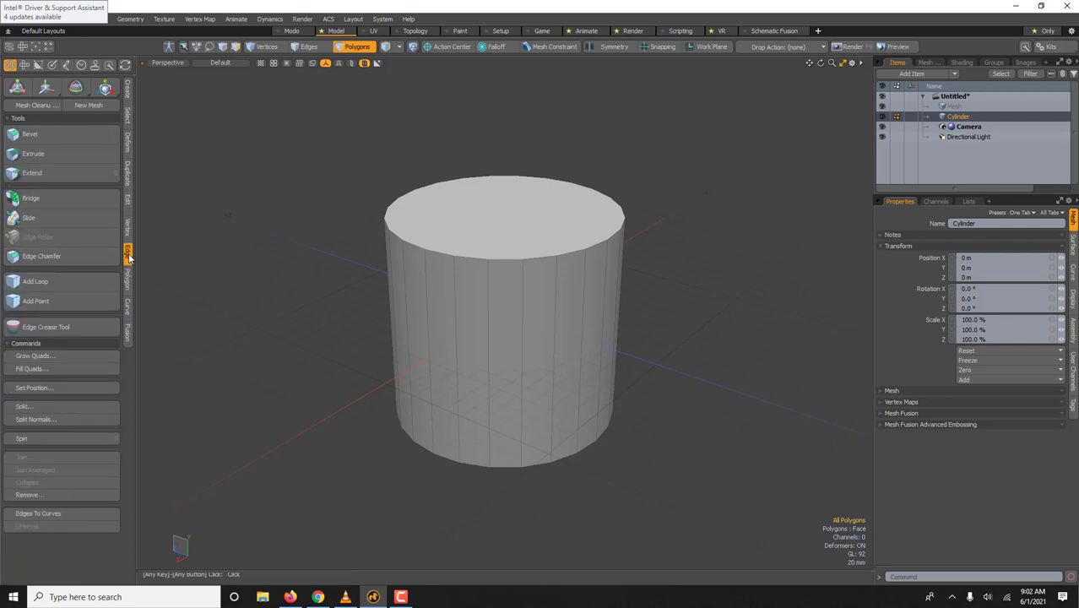
{"action": "left_click", "coordinate": [56, 280]}
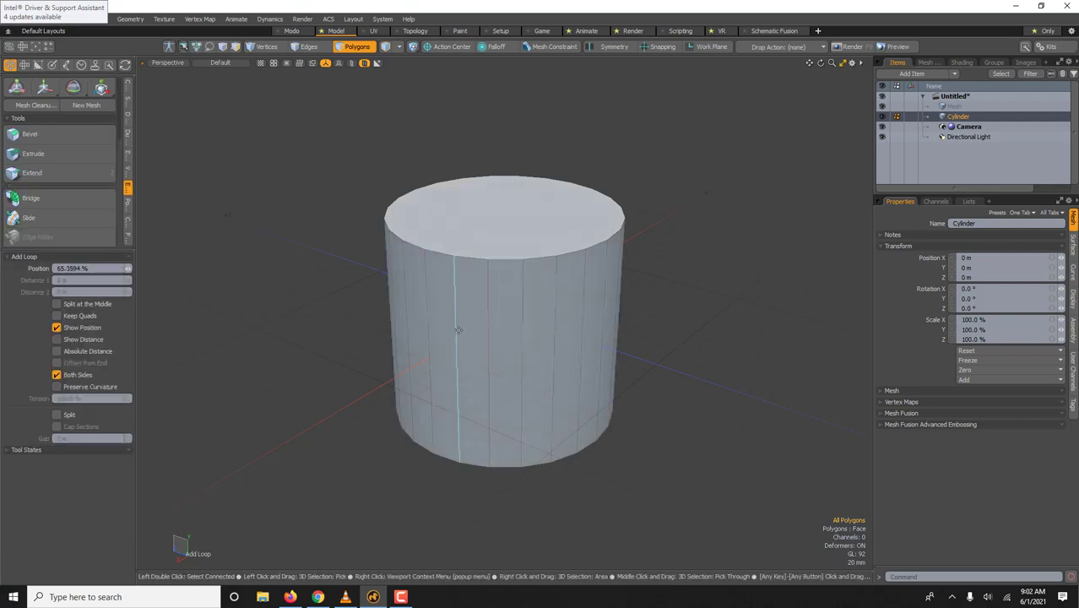
{"action": "left_click", "coordinate": [456, 329]}
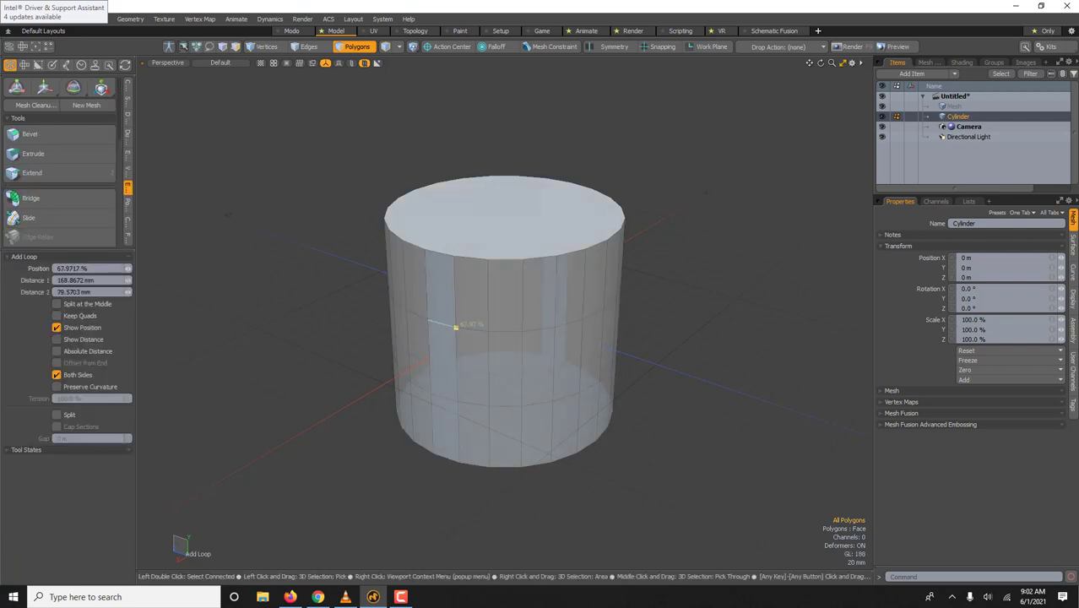
{"action": "key", "text": "space"}
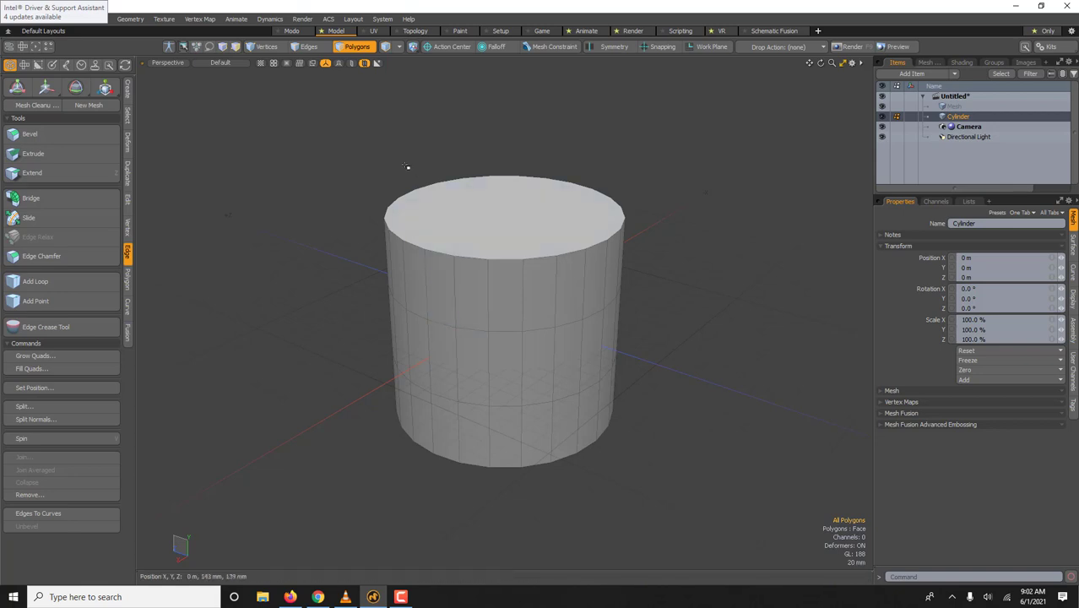
Select the cylinder's top and bottom cap polygons and bevel them with an inset of about 22.8 mm.
{"action": "left_click", "coordinate": [486, 197]}
{"action": "left_click_drag", "start_coordinate": [453, 331], "coordinate": [470, 335], "text": "alt"}
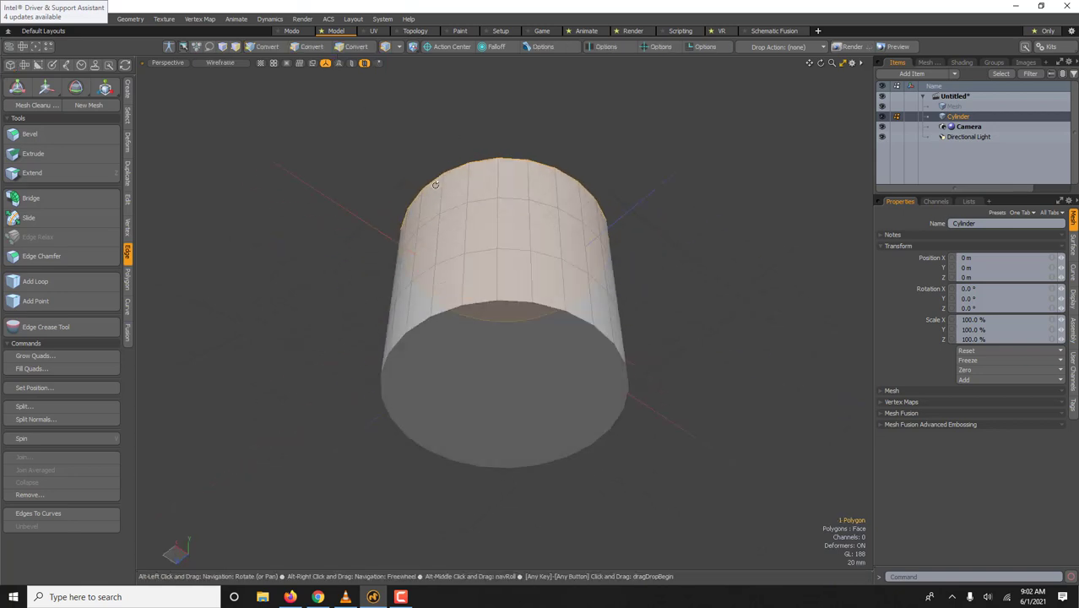
{"action": "left_click", "coordinate": [470, 335], "text": "shift"}
{"action": "left_click_drag", "start_coordinate": [484, 186], "coordinate": [479, 386], "text": "alt"}
{"action": "key", "text": "3"}
{"action": "key", "text": "b"}
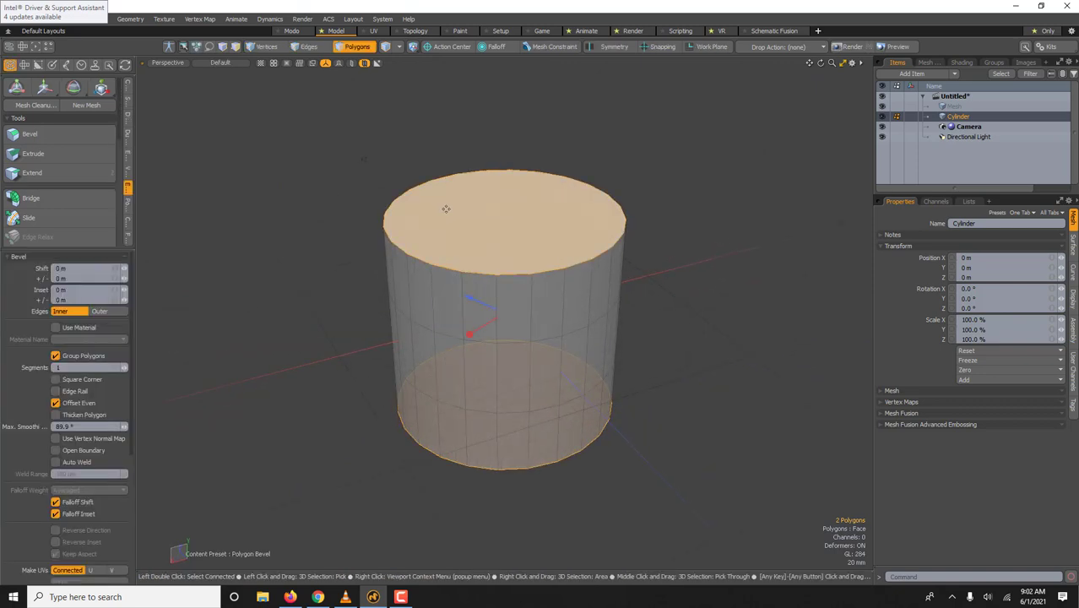
{"action": "left_click_drag", "start_coordinate": [464, 328], "coordinate": [470, 331]}
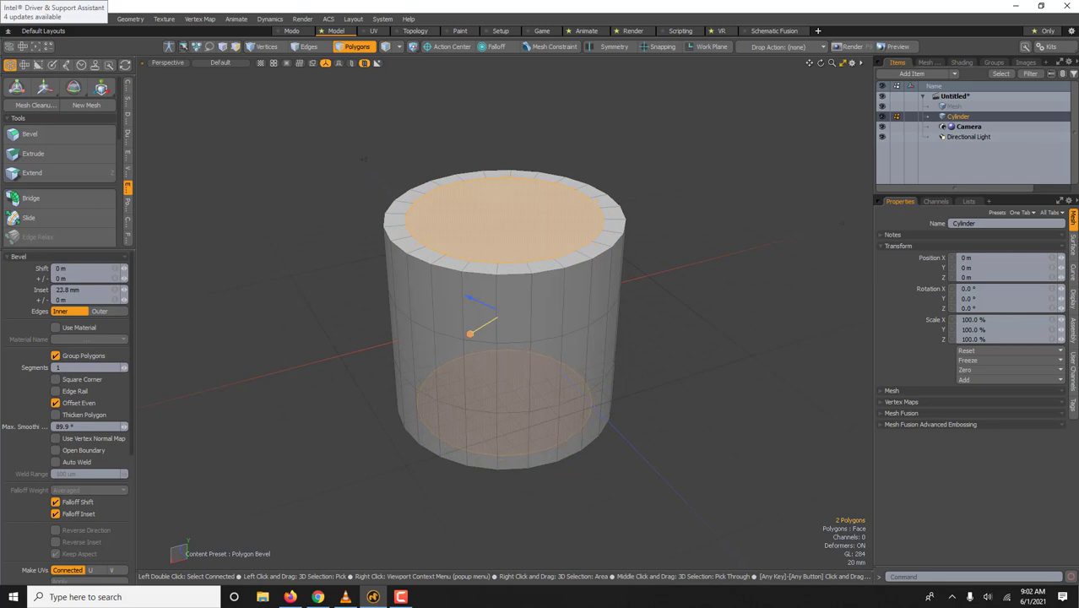
{"action": "key", "text": "space"}
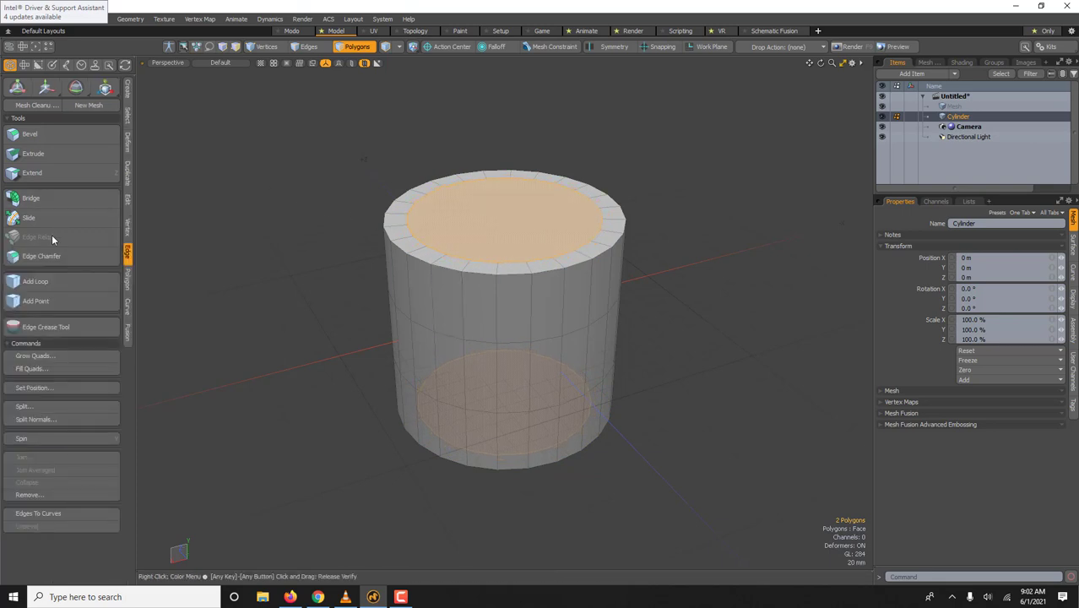
Bridge the two inset cap polygons with 3 segments to hollow the cylinder into a tube.
{"action": "left_click", "coordinate": [129, 273]}
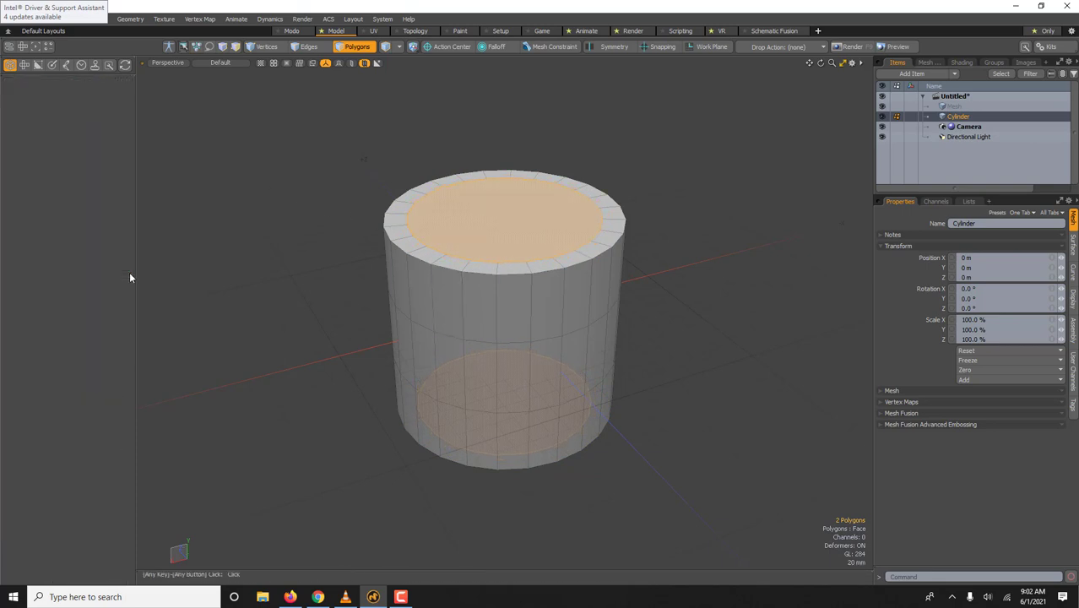
{"action": "left_click", "coordinate": [109, 308]}
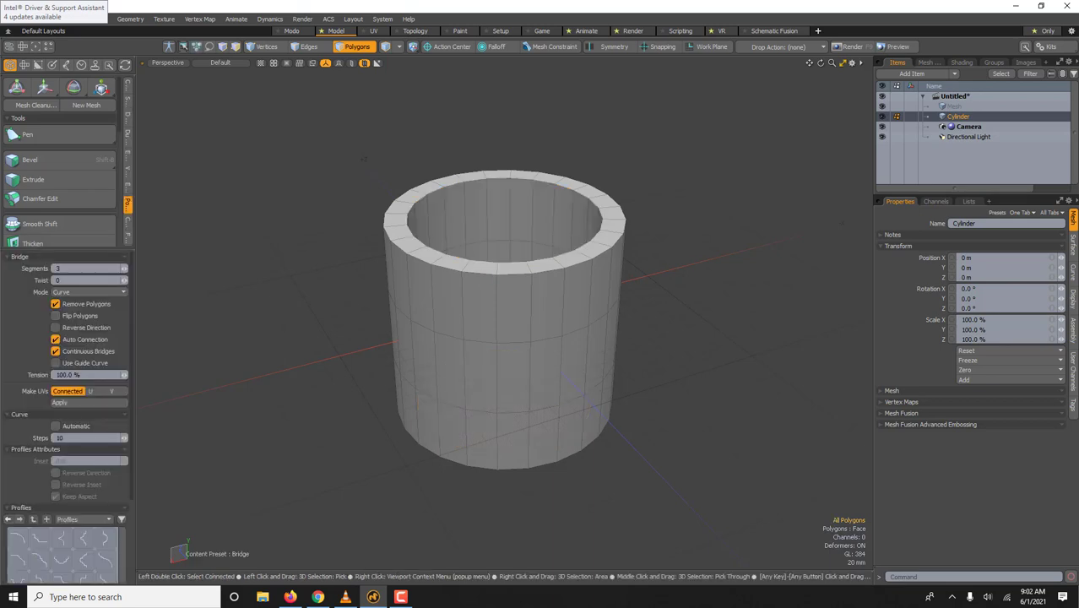
{"action": "key", "text": "space"}
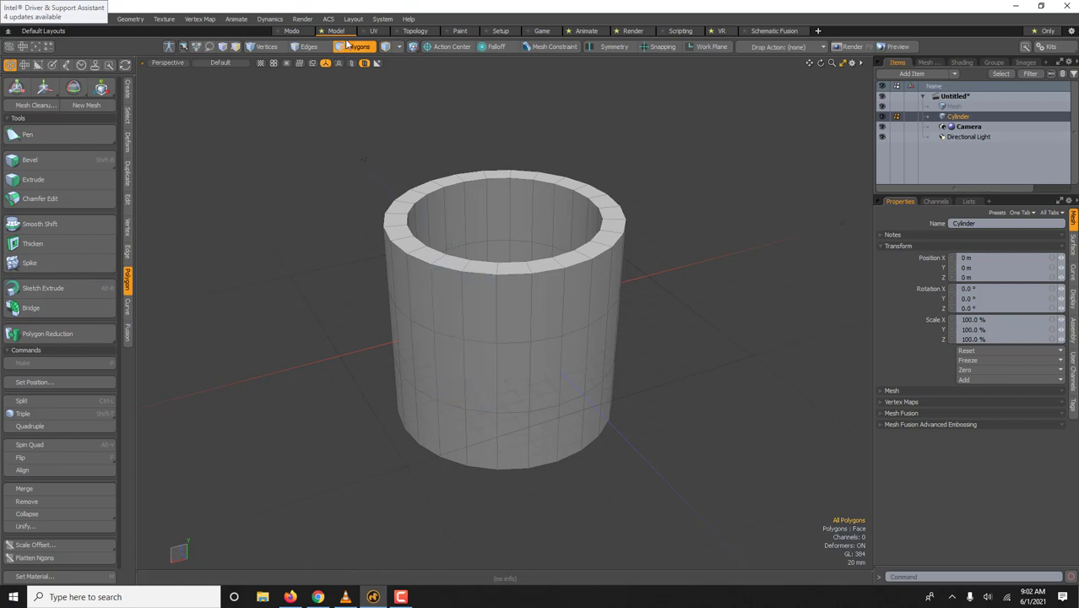
Bevel the inner and outer rim edge loops at both ends of the tube by about 4.2 mm with round level 2.
{"action": "left_click", "coordinate": [305, 46]}
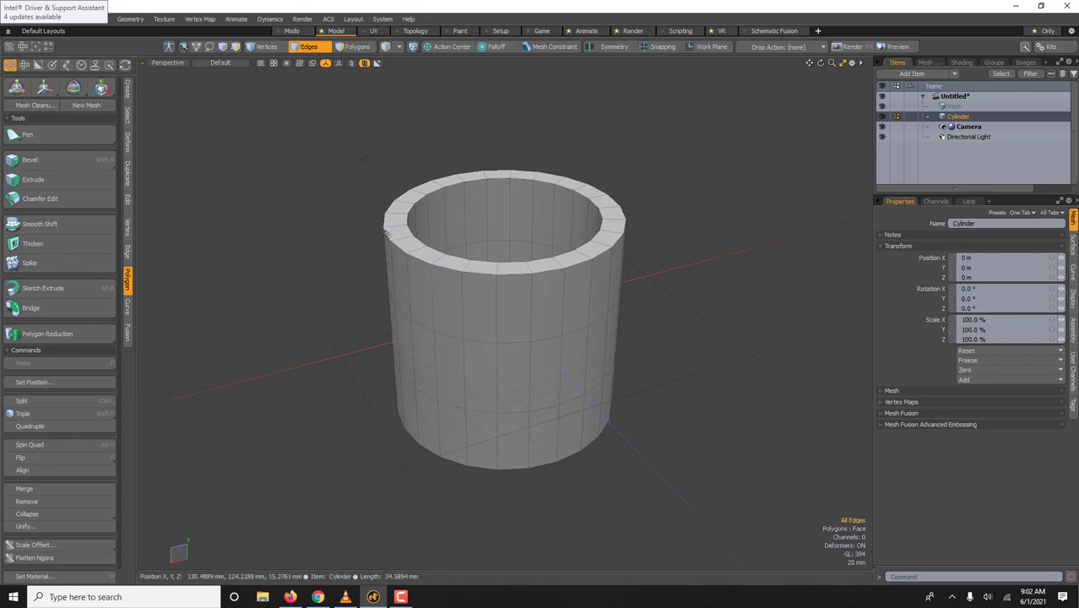
{"action": "double_click", "coordinate": [398, 228]}
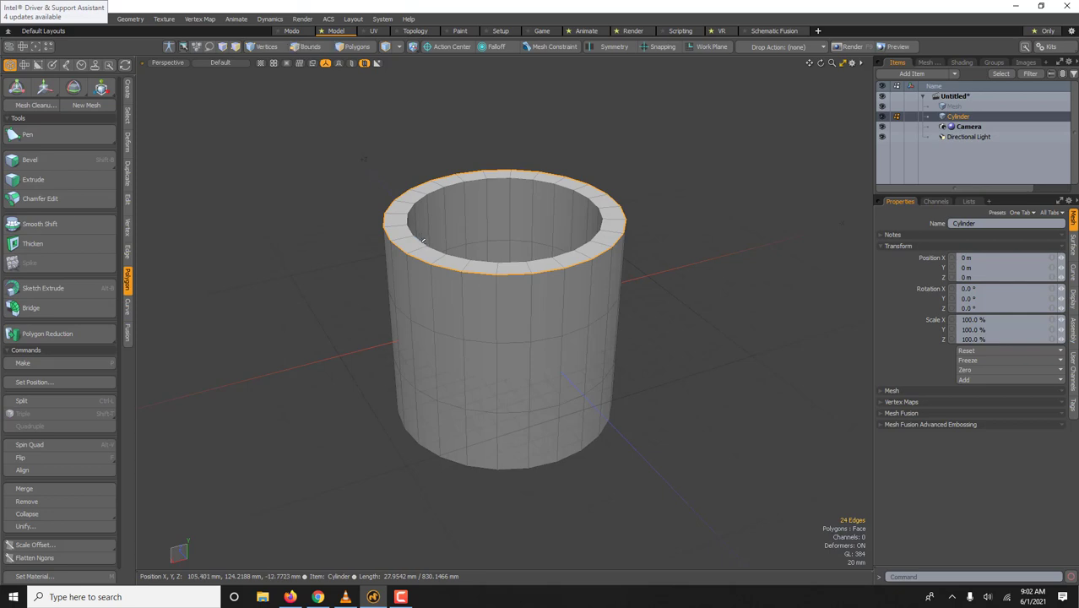
{"action": "double_click", "coordinate": [421, 241], "text": "shift"}
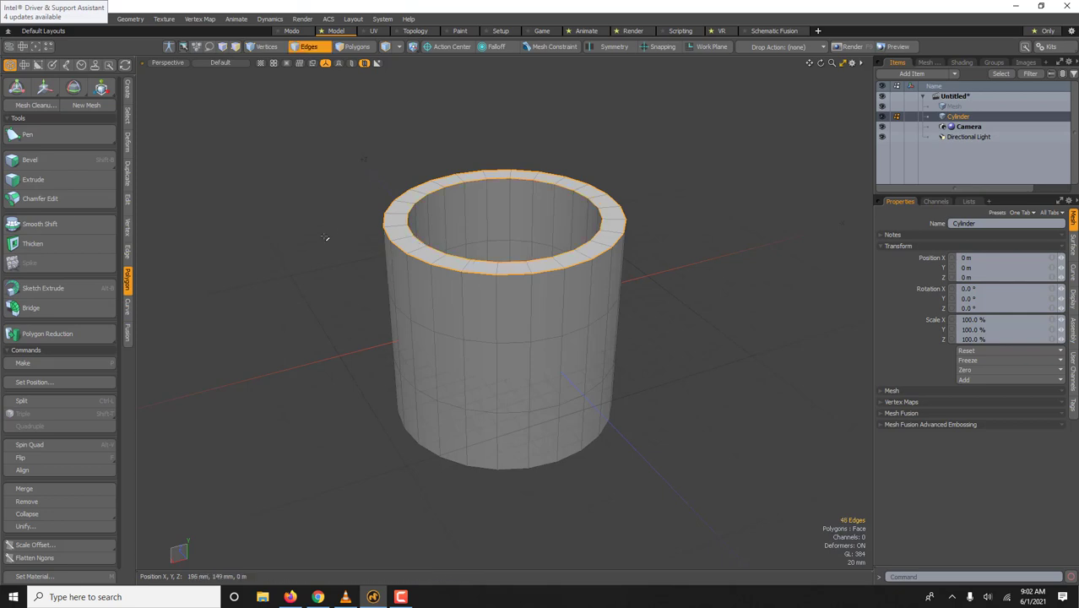
{"action": "left_click_drag", "start_coordinate": [328, 266], "coordinate": [330, 125], "text": "alt"}
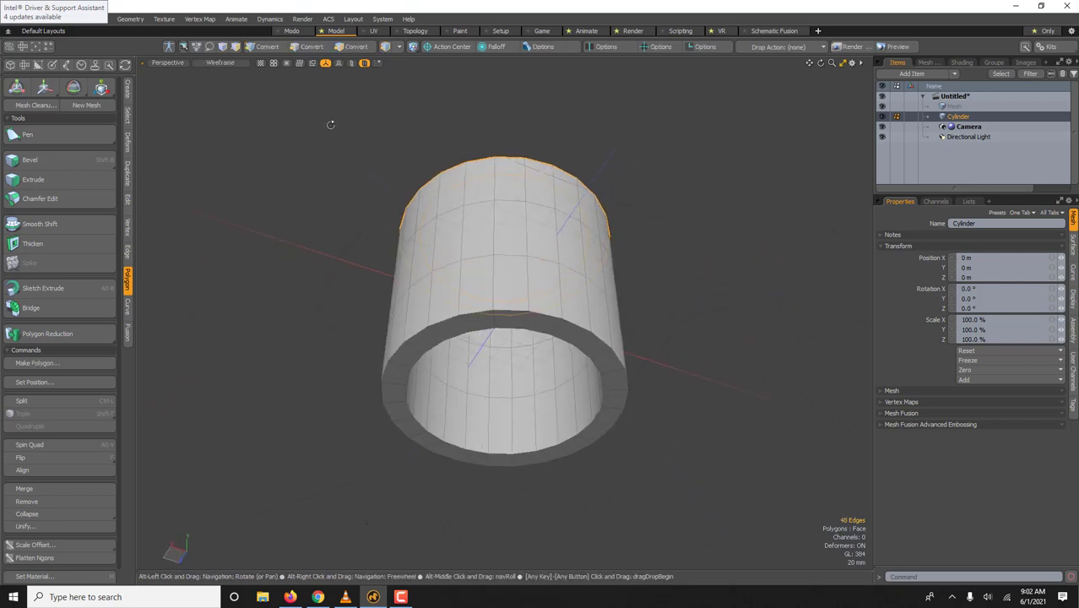
{"action": "double_click", "coordinate": [438, 321], "text": "shift"}
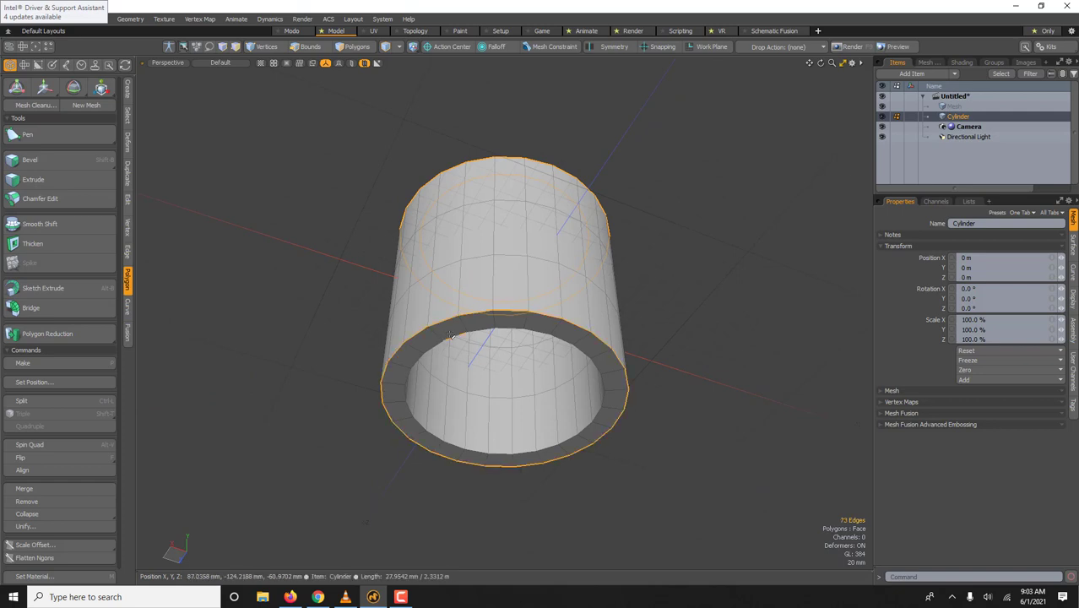
{"action": "left_click_drag", "start_coordinate": [377, 243], "coordinate": [393, 388], "text": "alt"}
{"action": "key", "text": "b"}
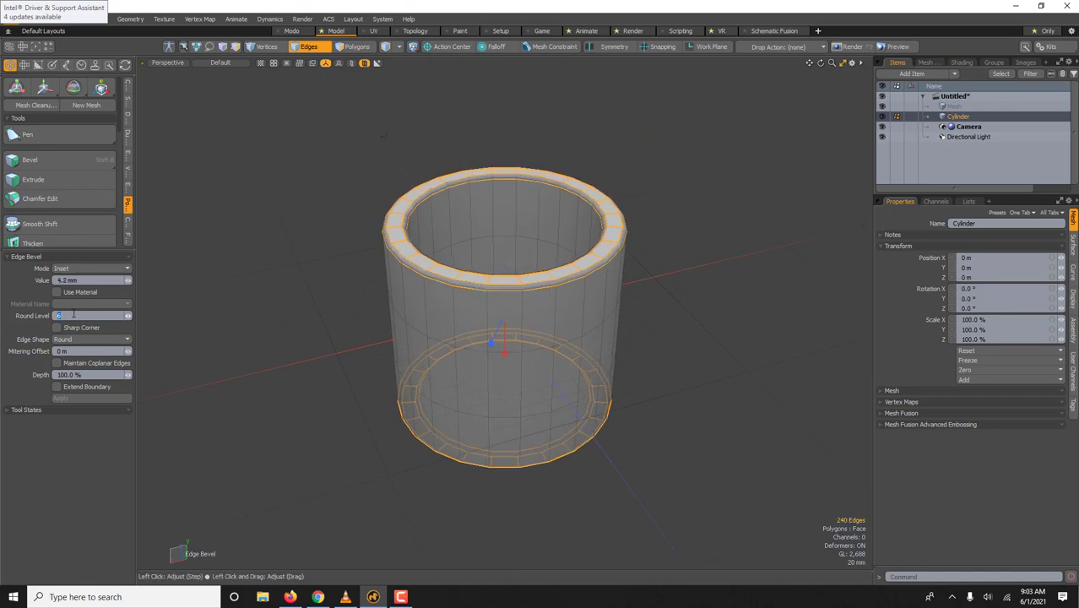
{"action": "type", "text": "2"}
{"action": "key", "text": "Tab"}
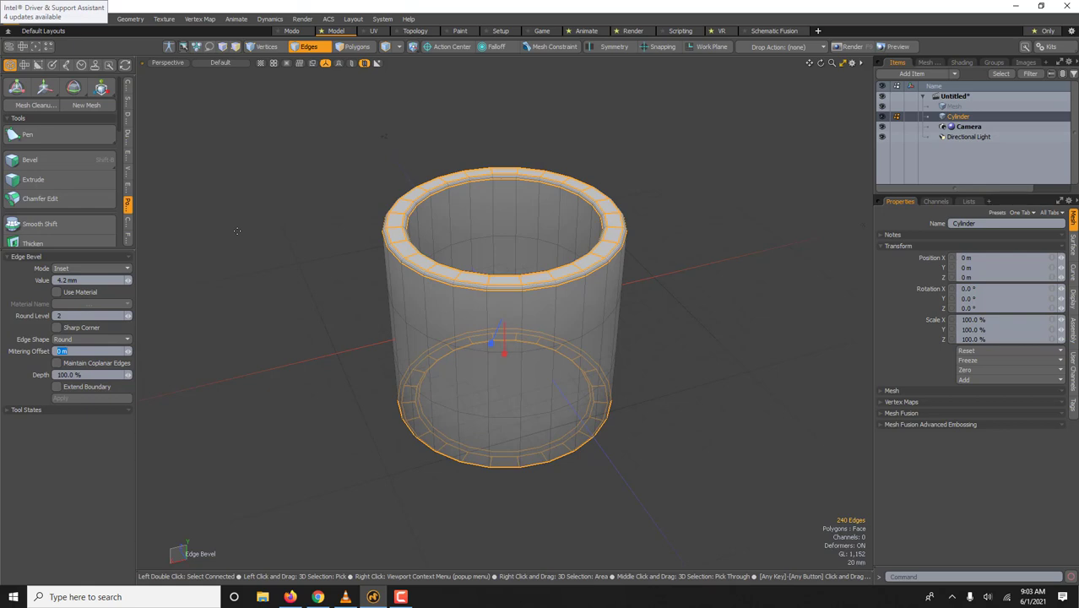
{"action": "left_click", "coordinate": [13, 308]}
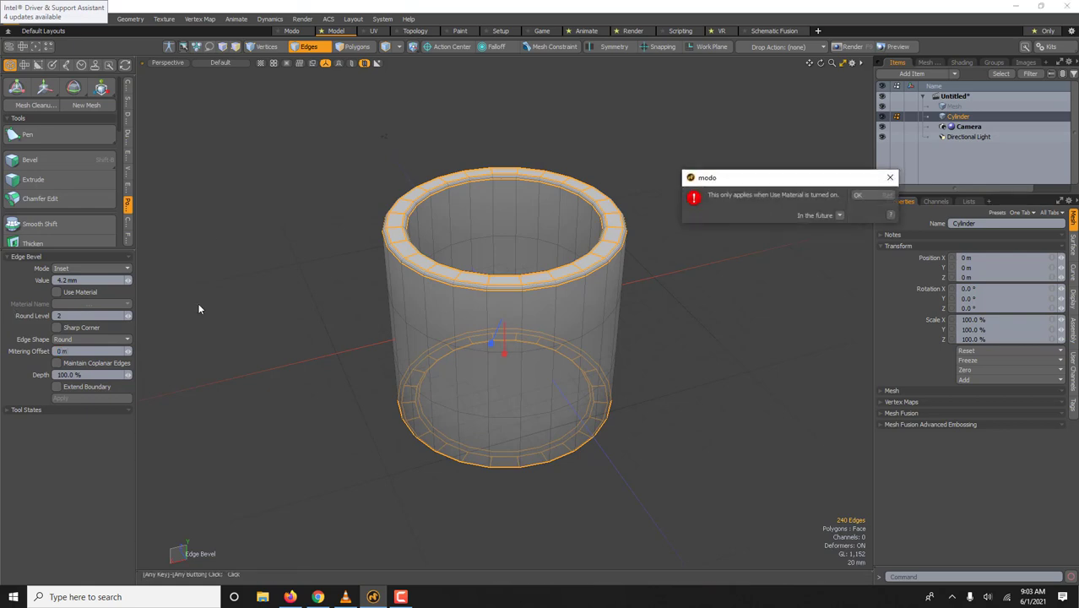
{"action": "left_click", "coordinate": [861, 196]}
{"action": "key", "text": "space"}
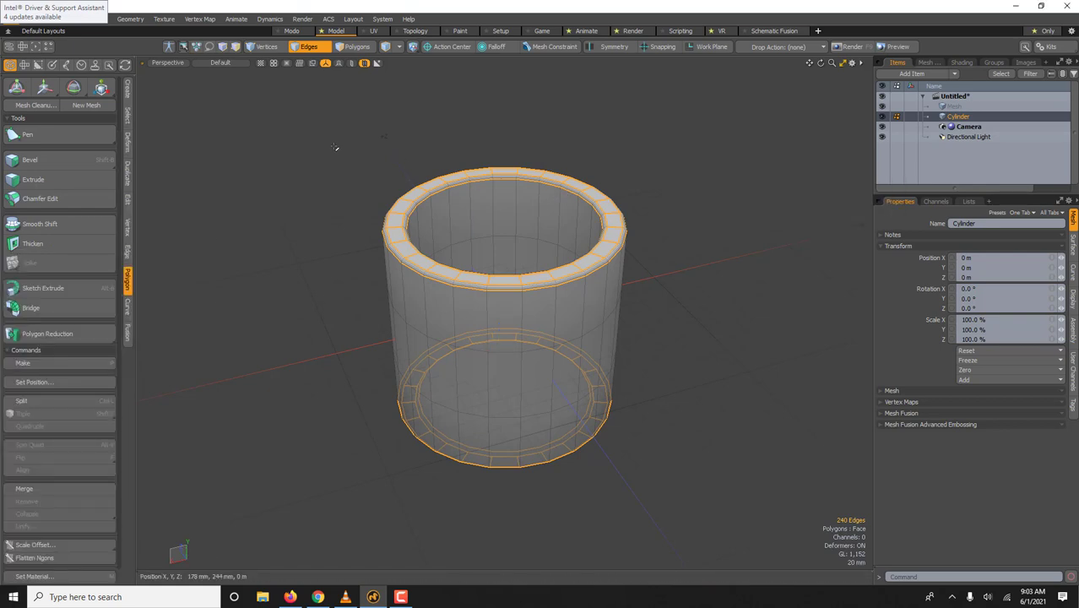
{"action": "left_click", "coordinate": [337, 148]}
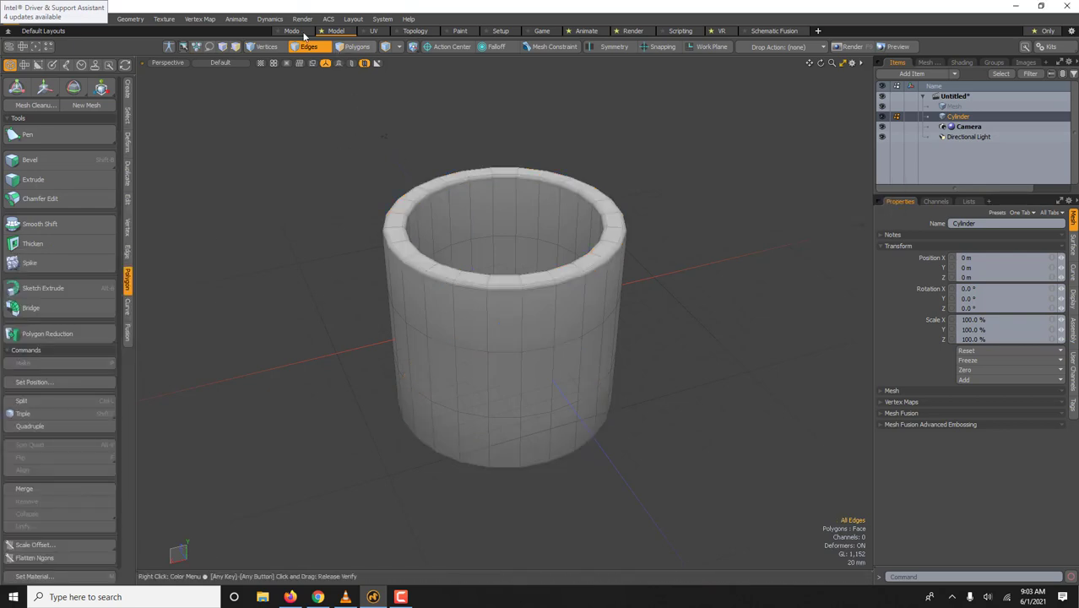
Bevel two adjacent polygons in the middle band of the tube's outer wall outward with about 81 mm shift and 11.2 mm inset.
{"action": "left_click", "coordinate": [357, 46]}
{"action": "left_click", "coordinate": [422, 362]}
{"action": "left_click", "coordinate": [442, 374], "text": "shift"}
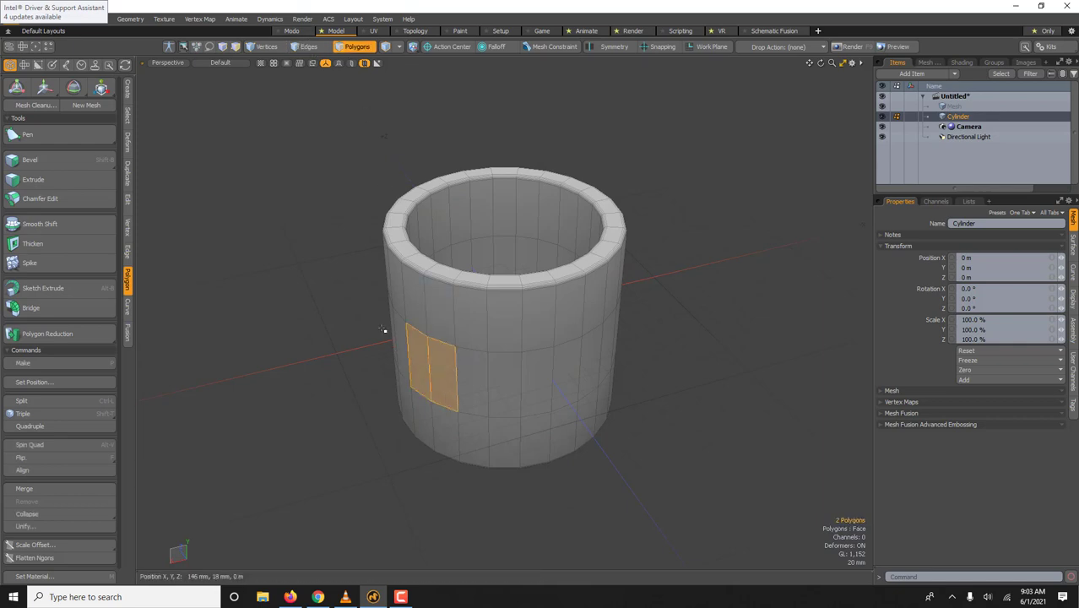
{"action": "mouse_move", "coordinate": [384, 335]}
{"action": "left_mouse_down", "text": "alt"}
{"action": "mouse_move", "coordinate": [599, 434]}
{"action": "mouse_move", "coordinate": [622, 458]}
{"action": "left_mouse_up", "text": "alt"}
{"action": "mouse_move", "coordinate": [520, 421]}
{"action": "left_mouse_down"}
{"action": "mouse_move", "coordinate": [498, 416]}
{"action": "mouse_move", "coordinate": [433, 339]}
{"action": "left_mouse_up"}
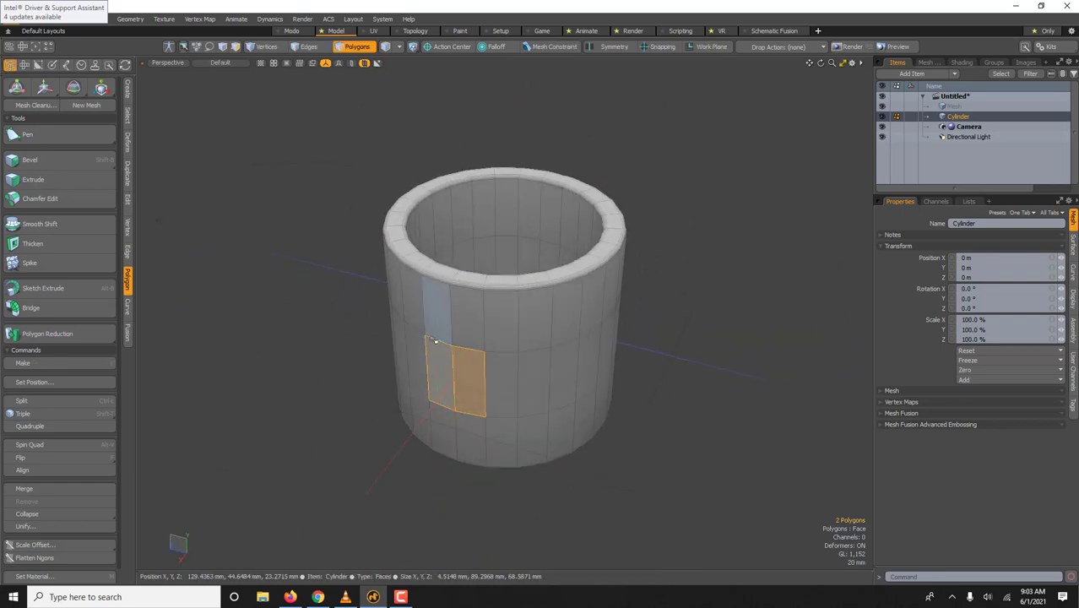
{"action": "key", "text": "shift+b"}
{"action": "left_click_drag", "start_coordinate": [433, 409], "coordinate": [397, 460]}
{"action": "left_click_drag", "start_coordinate": [391, 423], "coordinate": [558, 493], "text": "alt"}
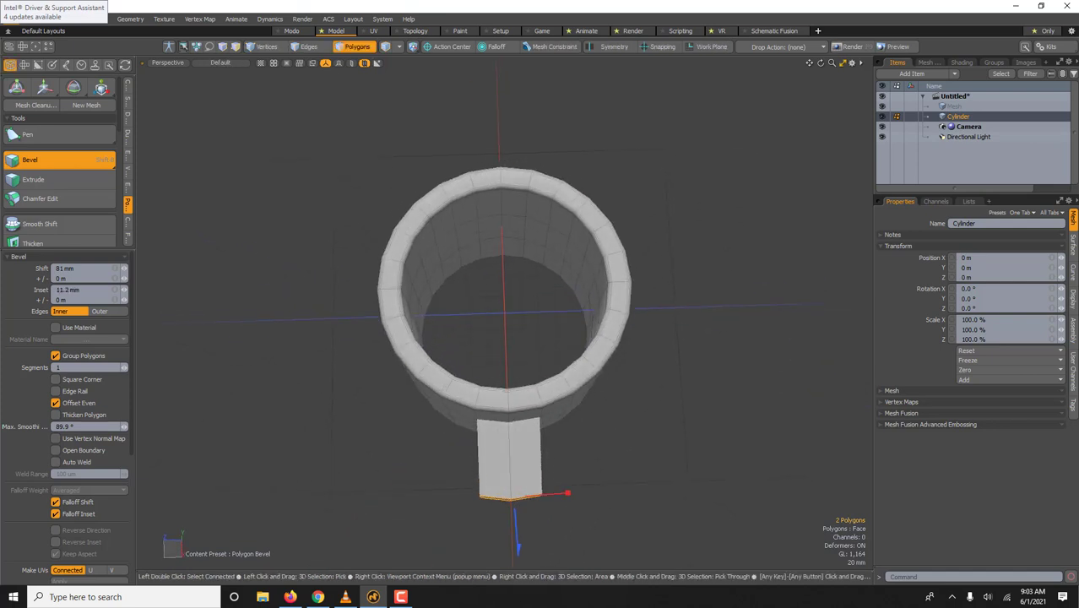
Scale the protruding block's end polygons to about 28.5 % along X and 135.5 % along Y, then clear the selection.
{"action": "key", "text": "y"}
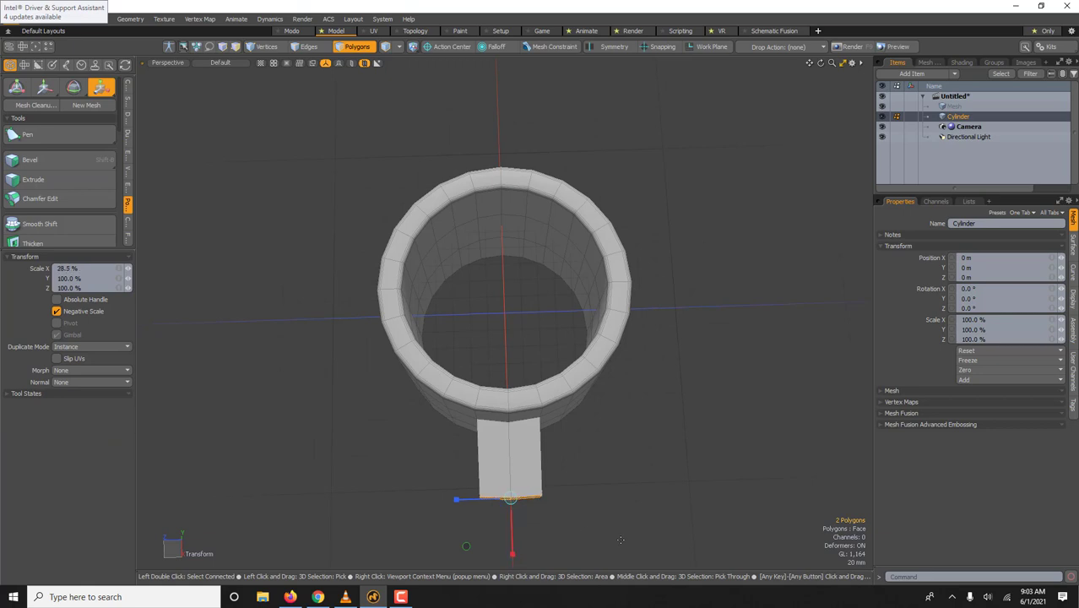
{"action": "left_click_drag", "start_coordinate": [620, 539], "coordinate": [622, 402], "text": "alt"}
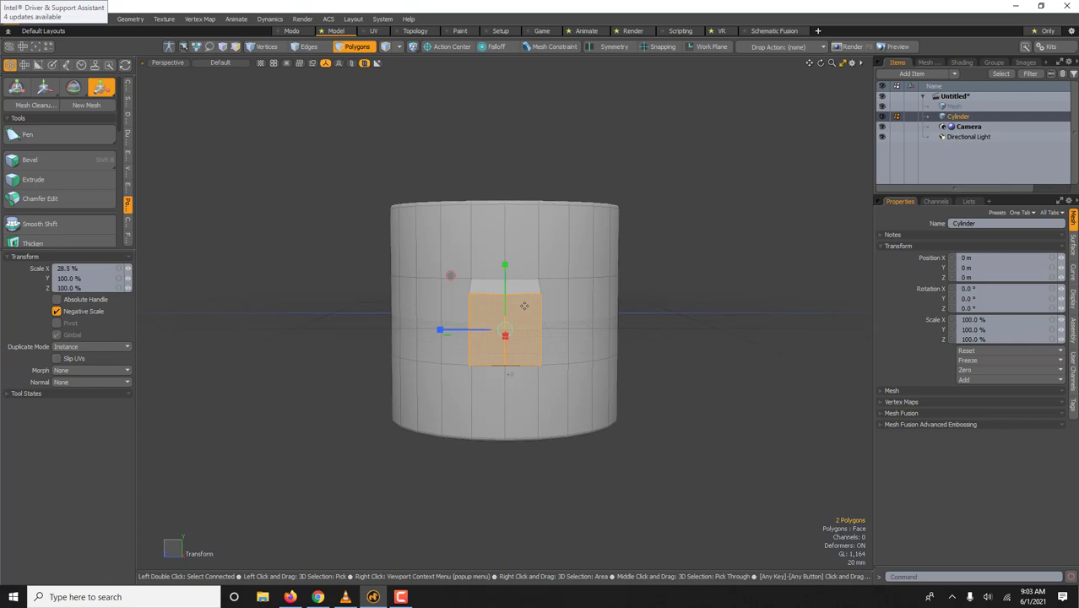
{"action": "left_click_drag", "start_coordinate": [506, 268], "coordinate": [504, 241]}
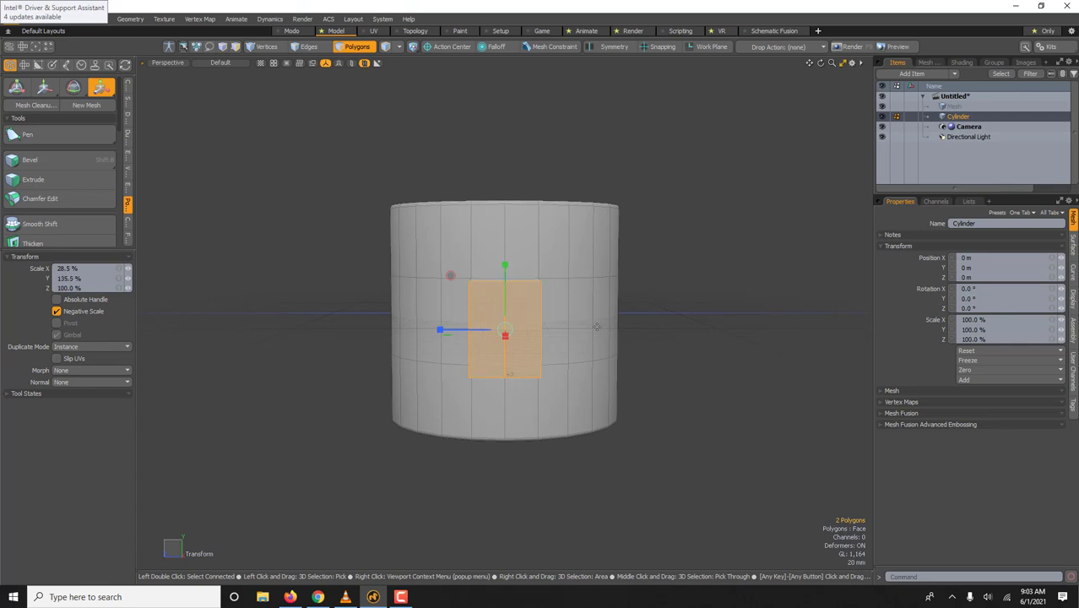
{"action": "left_click_drag", "start_coordinate": [596, 326], "coordinate": [481, 387], "text": "alt"}
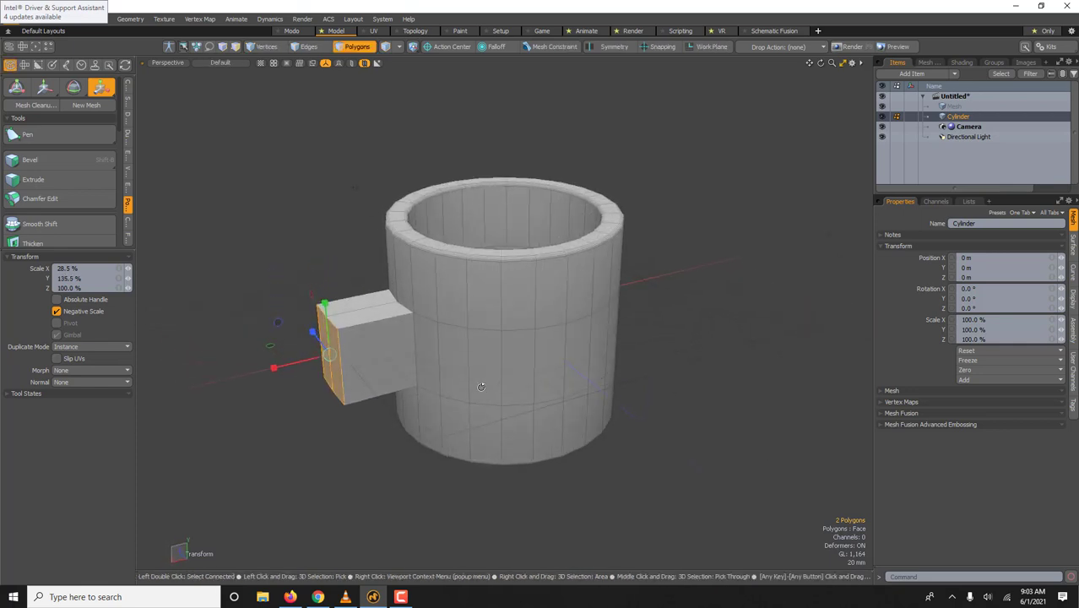
{"action": "key", "text": "space"}
{"action": "left_click", "coordinate": [336, 281]}
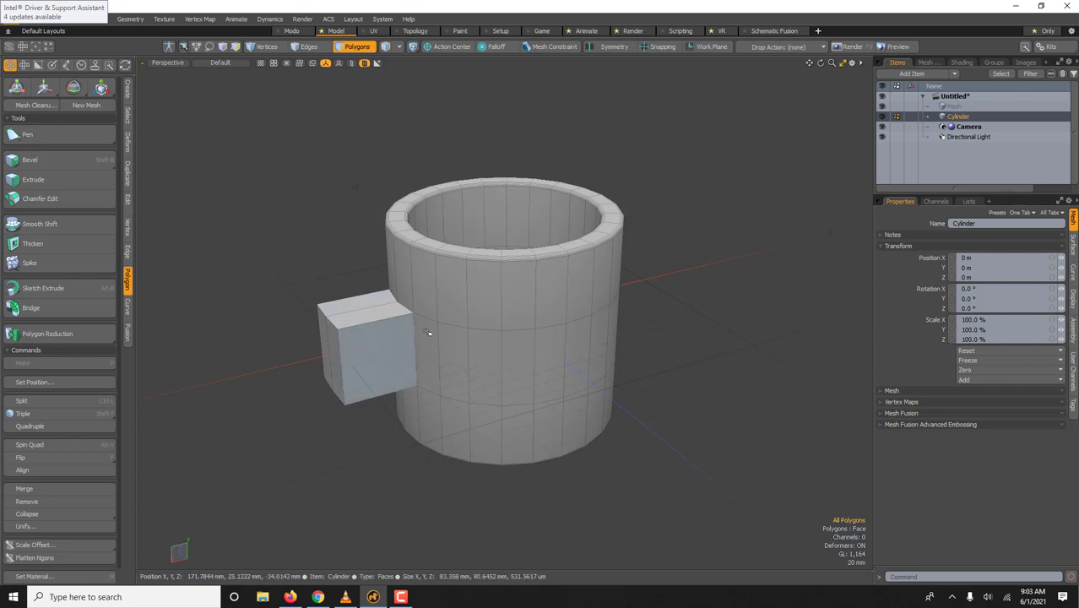
Select the whole cylinder item and delete it from the scene.
{"action": "left_click", "coordinate": [355, 46]}
{"action": "scroll", "coordinate": [448, 181], "scroll_direction": "down", "scroll_amount": 5}
{"action": "left_click", "coordinate": [305, 219]}
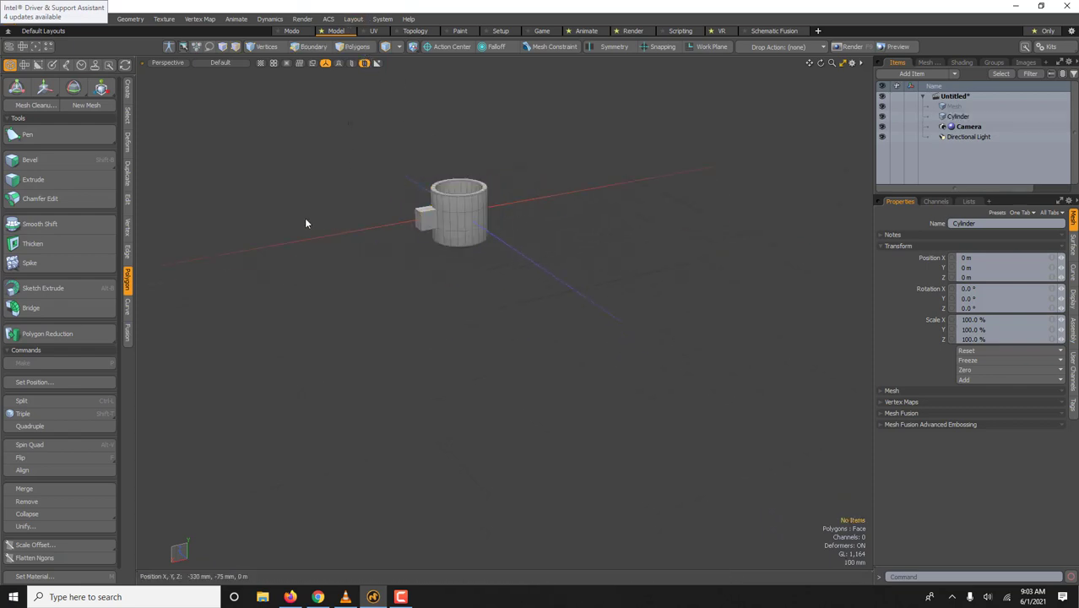
{"action": "left_click", "coordinate": [436, 221]}
{"action": "left_click_drag", "start_coordinate": [430, 218], "coordinate": [383, 229], "text": "alt"}
{"action": "key", "text": "a"}
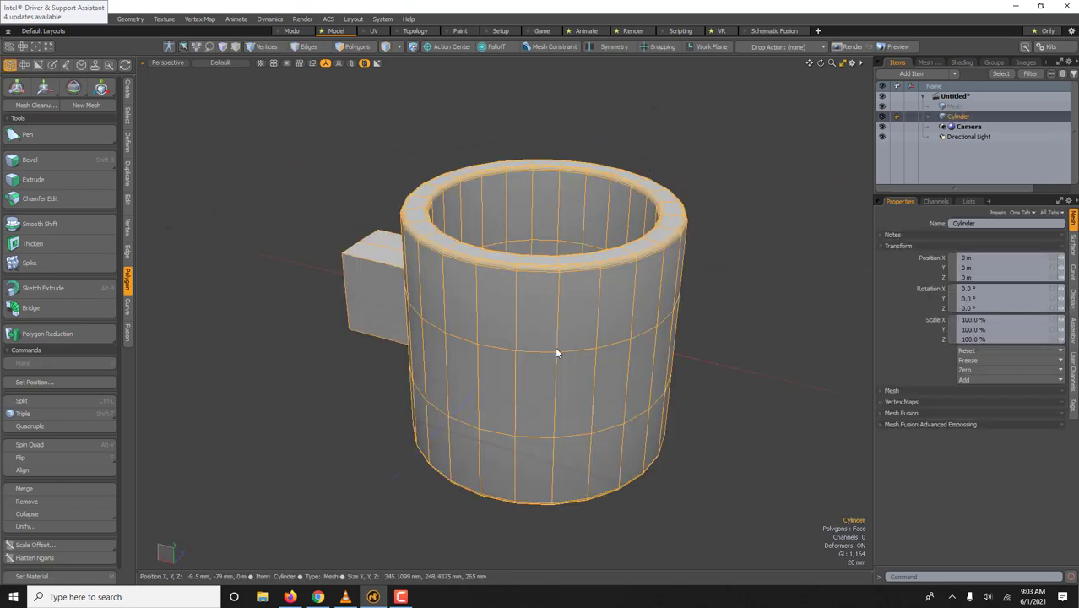
{"action": "key", "text": "Delete"}
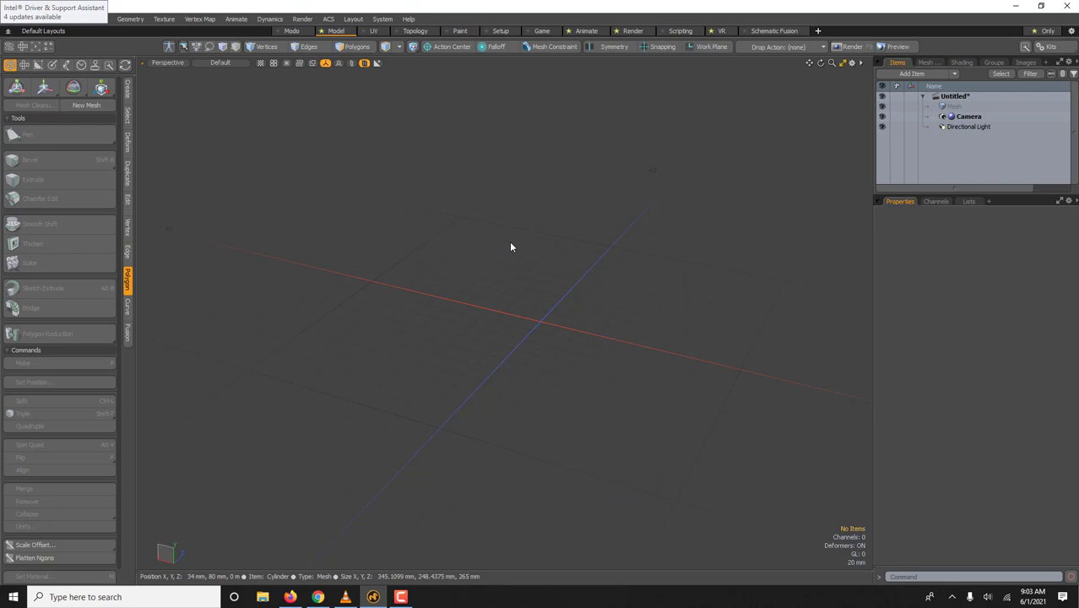
Add a cube primitive to the empty scene.
{"action": "left_click", "coordinate": [127, 87]}
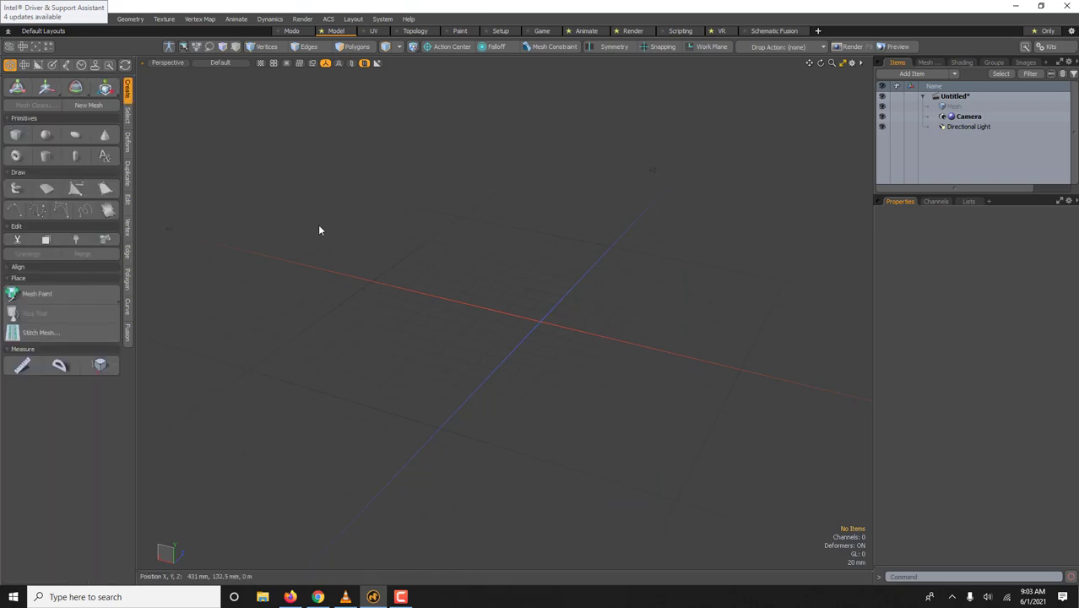
{"action": "right_click", "coordinate": [463, 269]}
{"action": "mouse_move", "coordinate": [458, 354]}
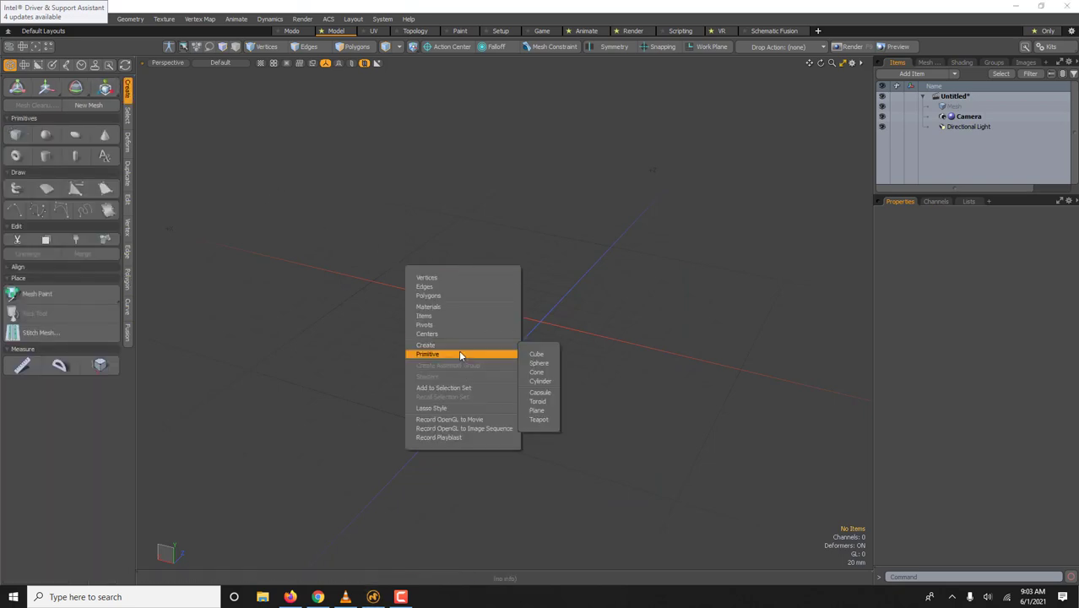
{"action": "left_click", "coordinate": [539, 355]}
{"action": "scroll", "coordinate": [463, 192], "scroll_direction": "down", "scroll_amount": 5}
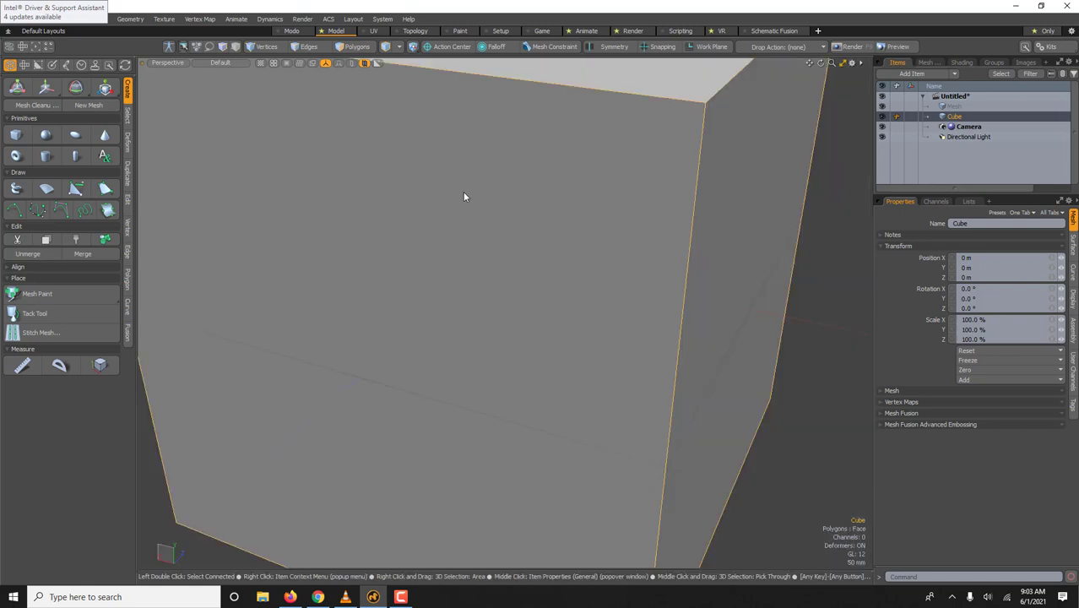
Scale the cube's polygons along Y to about 23.5 % to flatten it into a slab.
{"action": "left_click", "coordinate": [357, 46]}
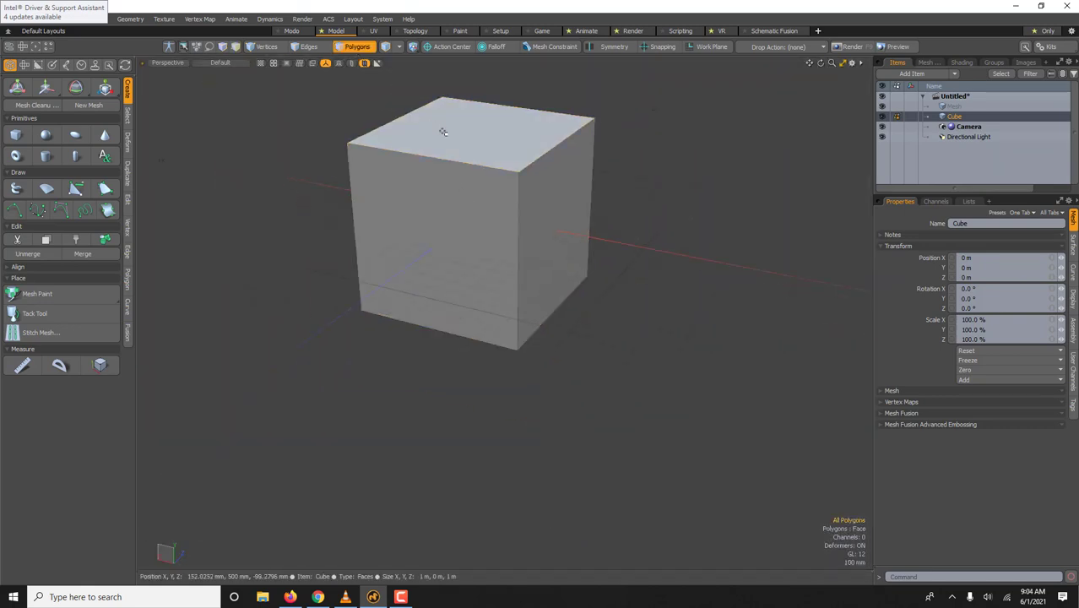
{"action": "key", "text": "y"}
{"action": "left_click_drag", "start_coordinate": [477, 165], "coordinate": [478, 204]}
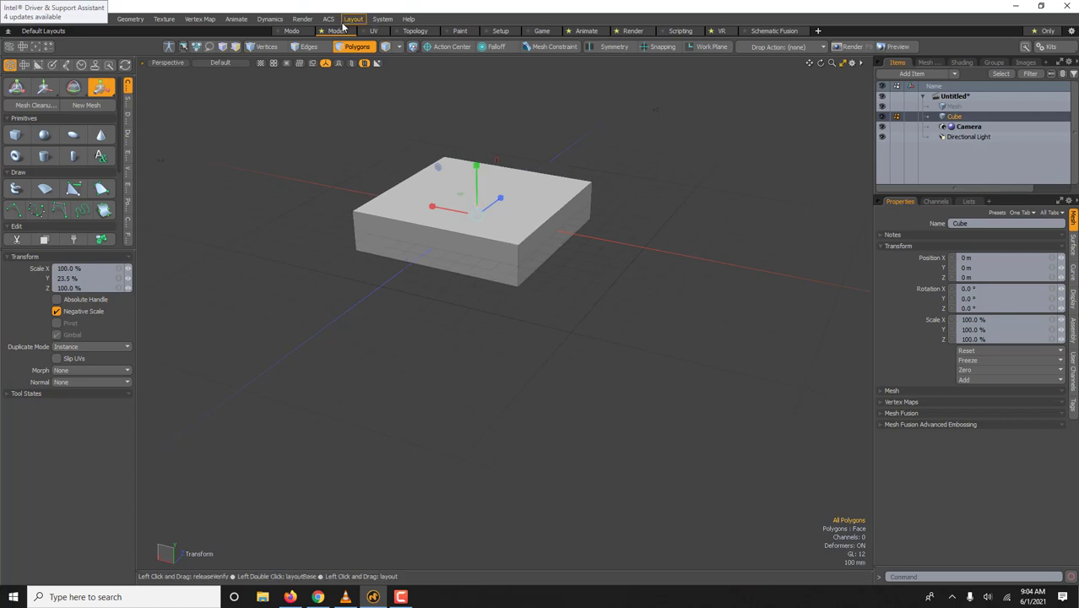
{"action": "left_click", "coordinate": [356, 47]}
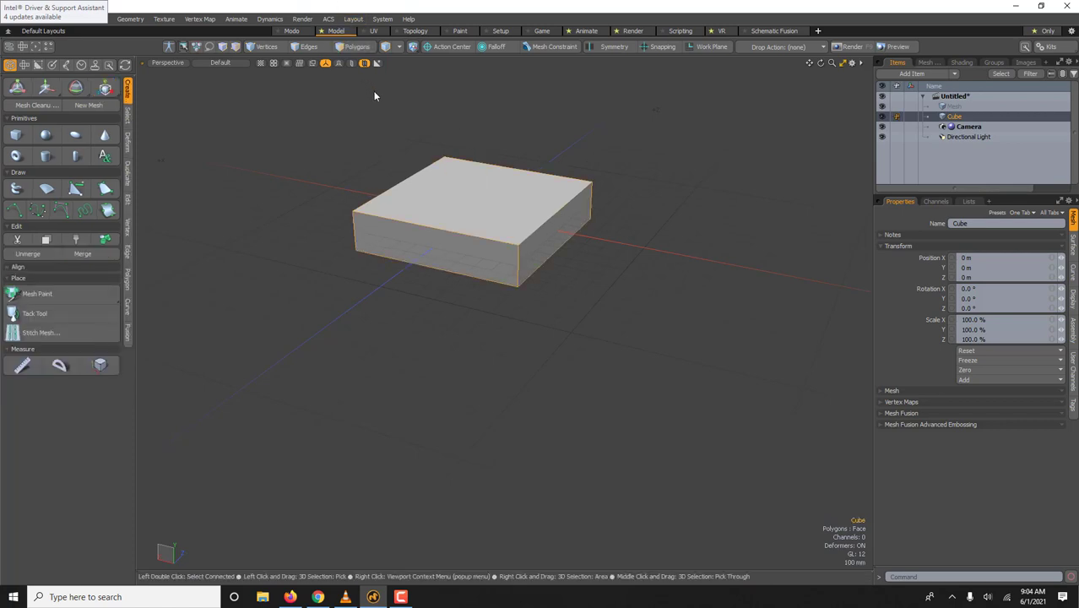
Bevel the slab's two vertical corner edges at its −X end by about 460 mm with round level 5.
{"action": "scroll", "coordinate": [374, 95], "scroll_direction": "up", "scroll_amount": 3}
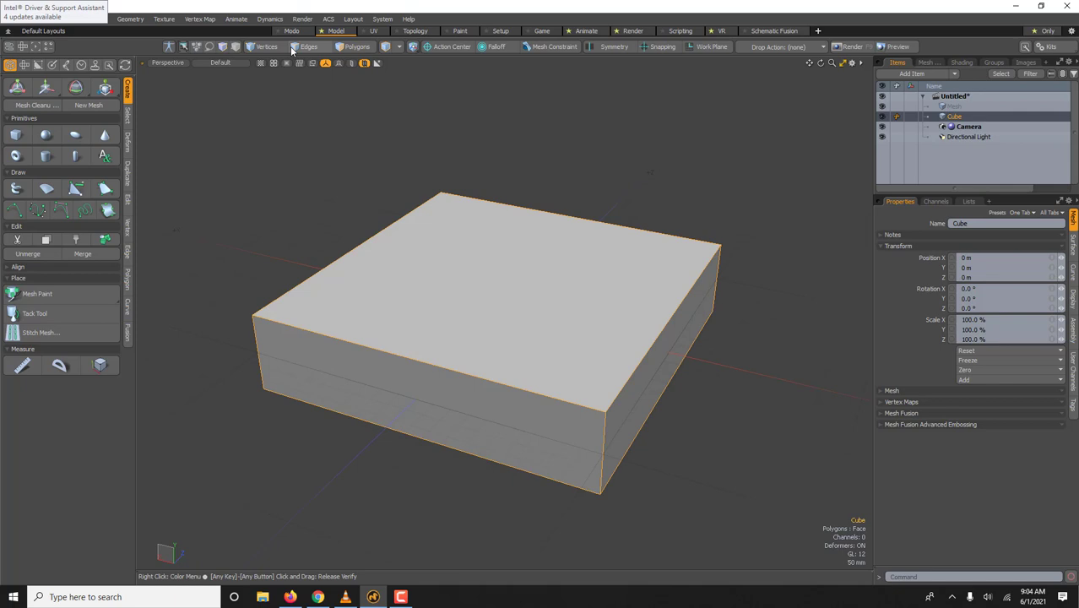
{"action": "key", "text": "2"}
{"action": "left_click", "coordinate": [641, 449]}
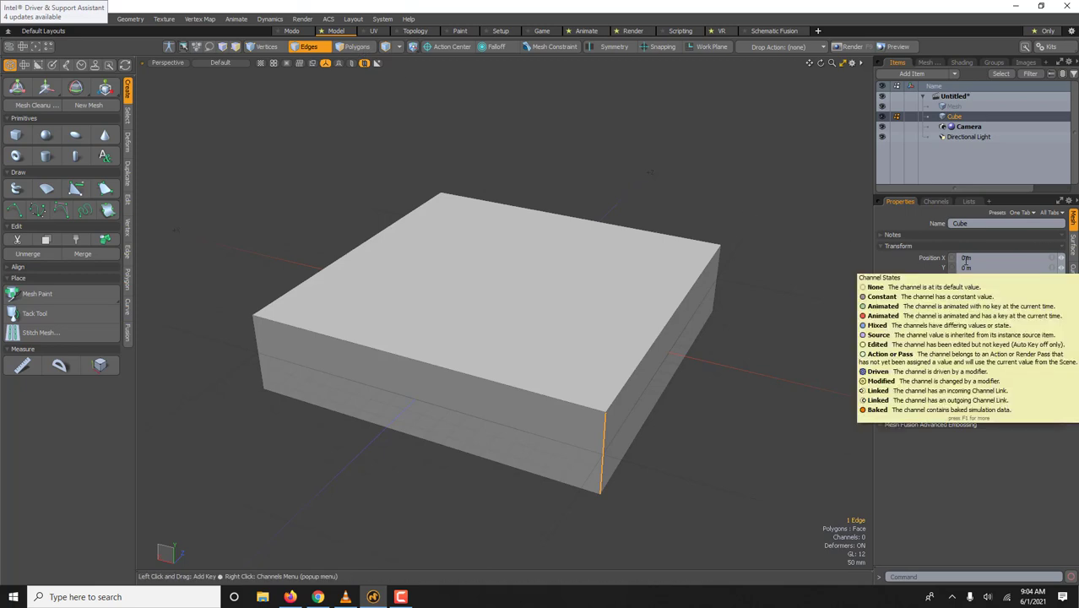
{"action": "left_click", "coordinate": [717, 278], "text": "shift"}
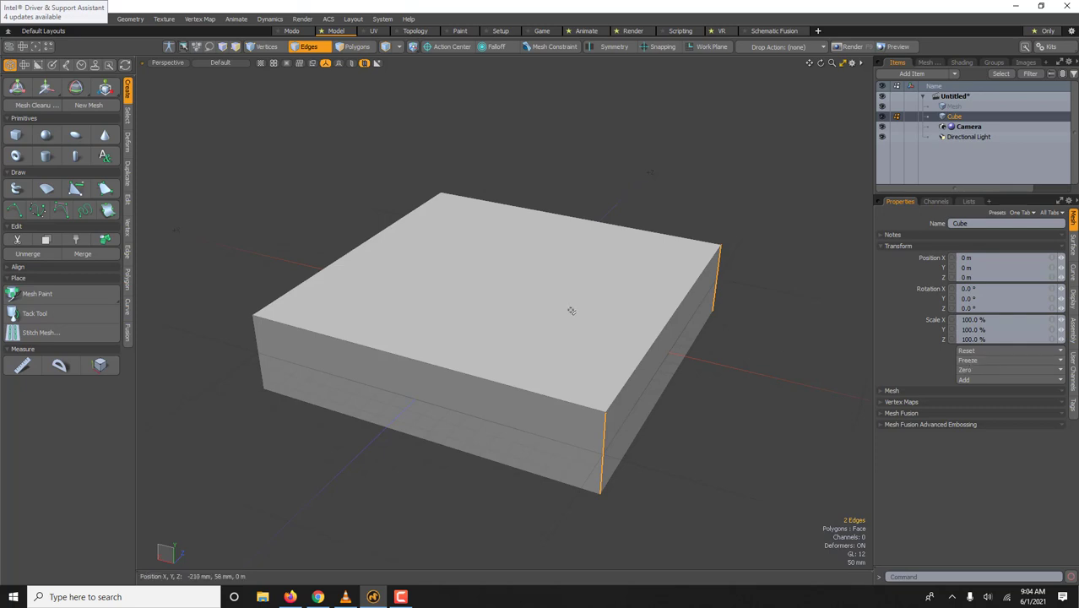
{"action": "key", "text": "b"}
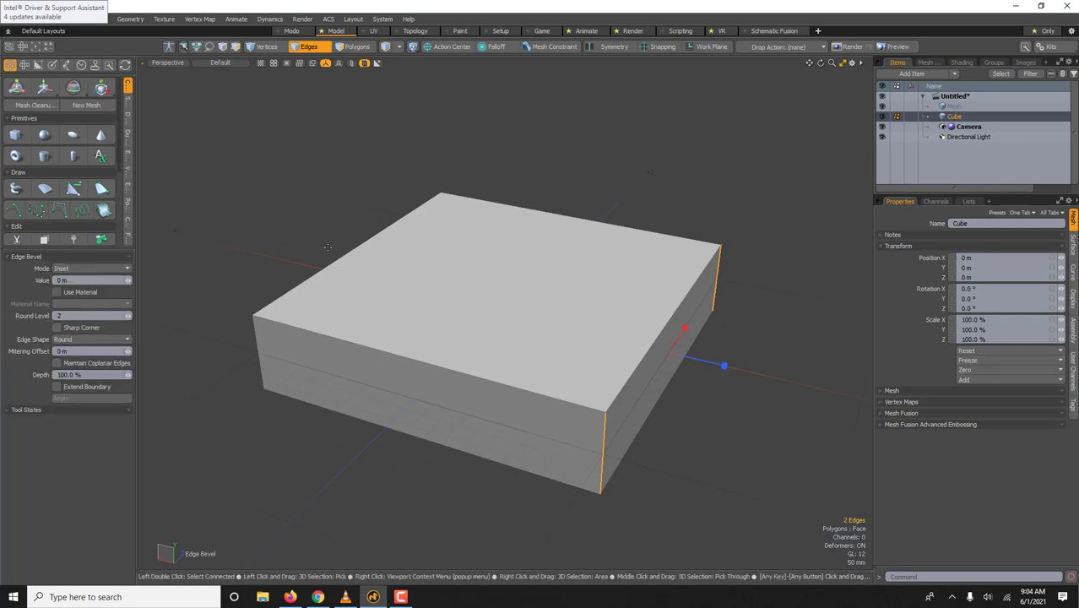
{"action": "left_click_drag", "start_coordinate": [312, 202], "coordinate": [422, 202]}
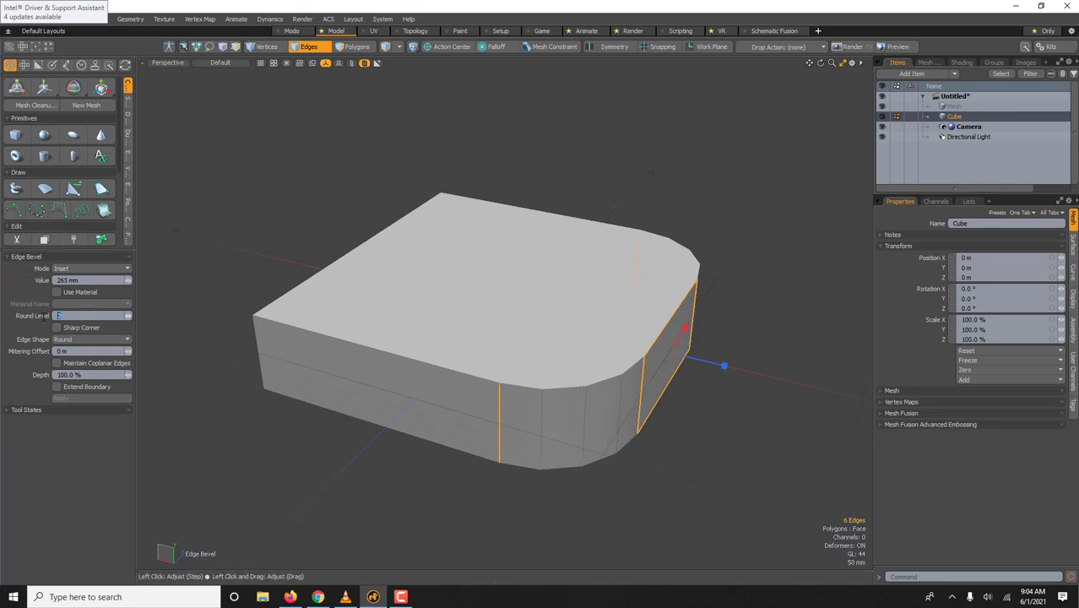
{"action": "key", "text": "Return"}
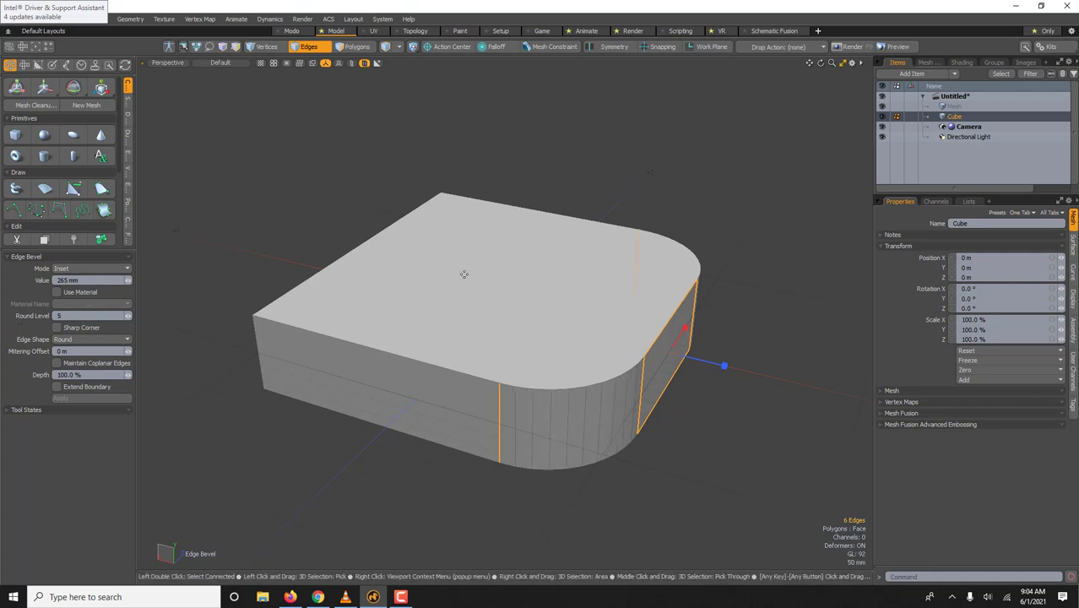
{"action": "left_click_drag", "start_coordinate": [267, 214], "coordinate": [389, 214]}
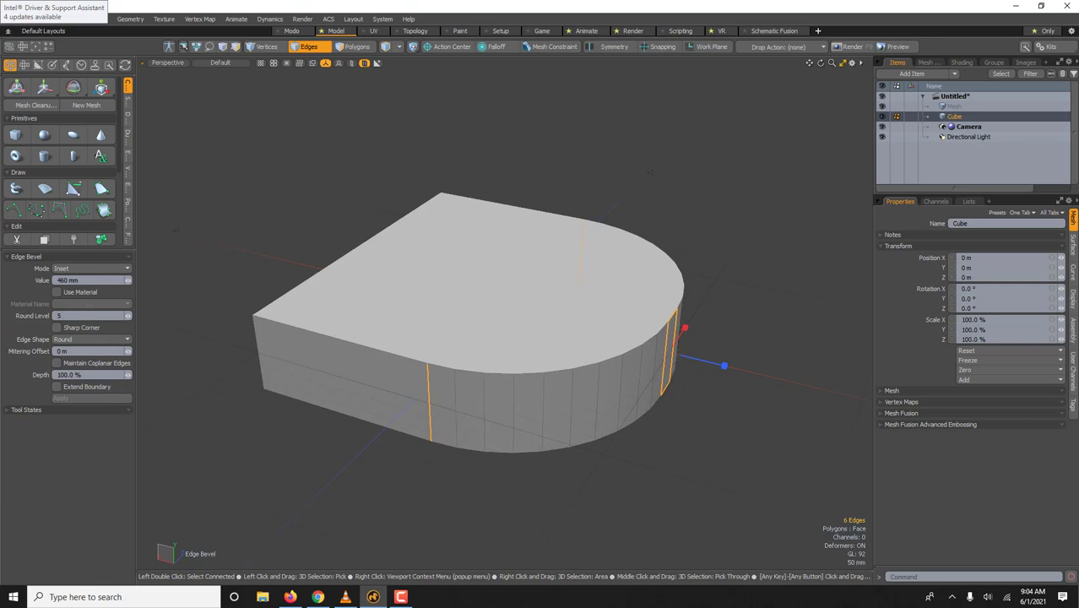
{"action": "key", "text": "space"}
Bevel the slab's two remaining sharp vertical corner edges by 60 mm with round level 2.
{"action": "left_click", "coordinate": [256, 332]}
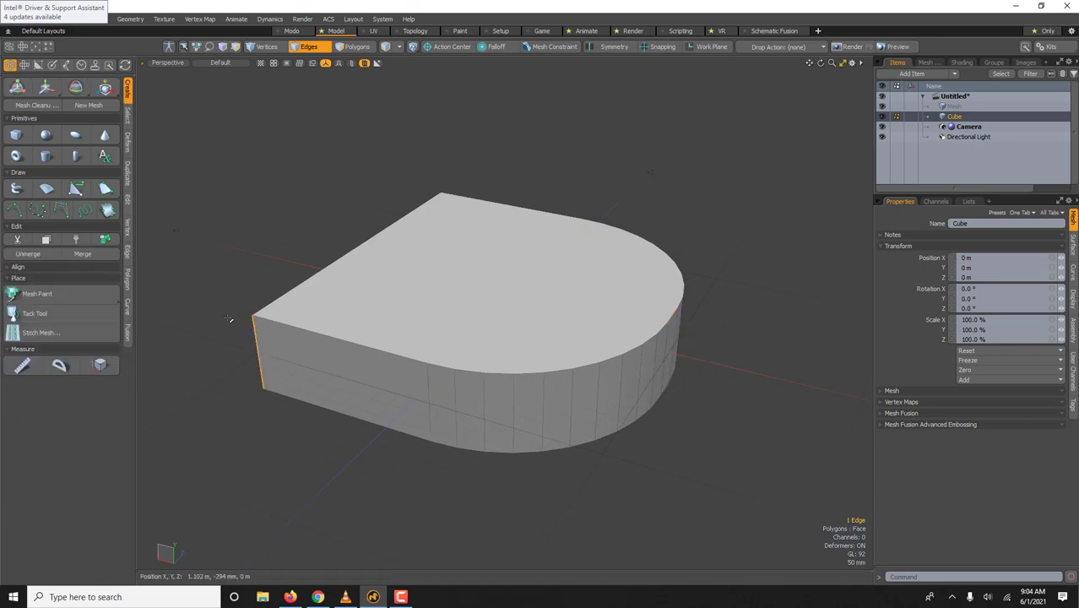
{"action": "left_click_drag", "start_coordinate": [229, 319], "coordinate": [219, 369], "text": "alt"}
{"action": "left_click", "coordinate": [360, 397], "text": "shift"}
{"action": "key", "text": "b"}
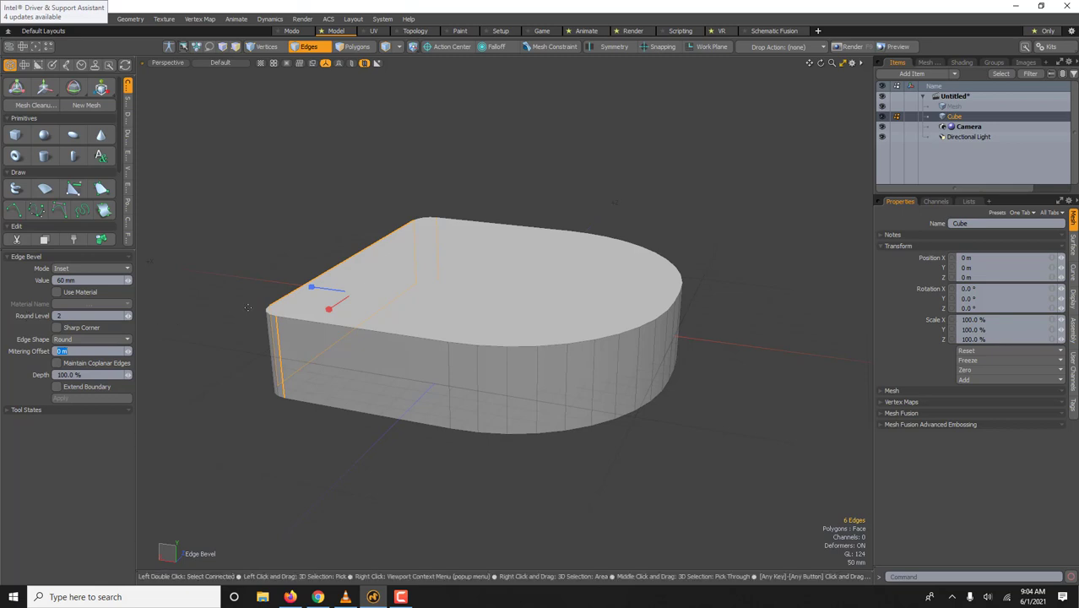
{"action": "left_click", "coordinate": [11, 305]}
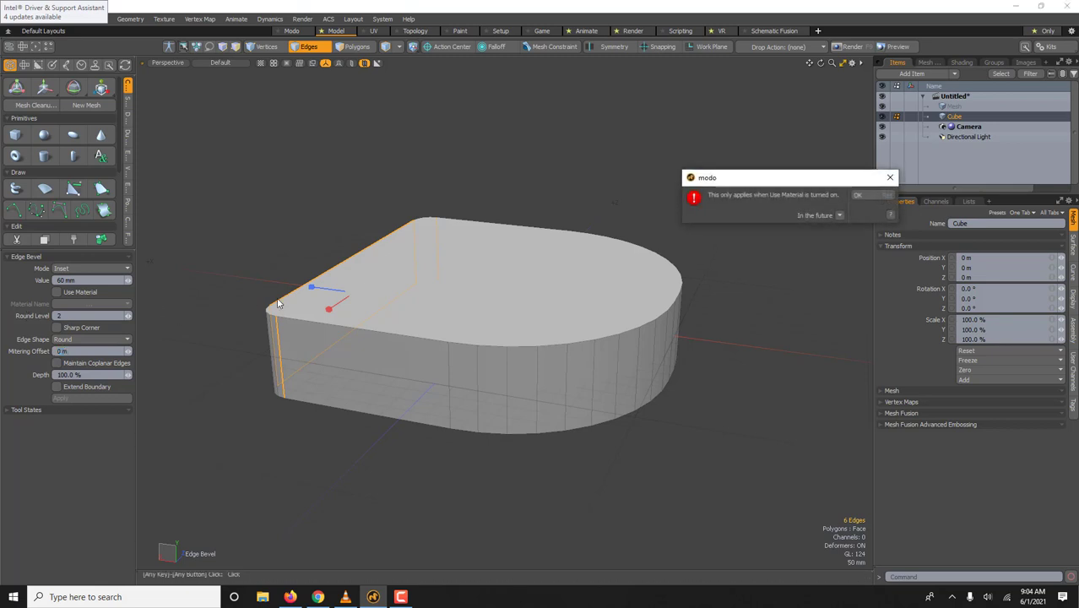
{"action": "left_click", "coordinate": [855, 195]}
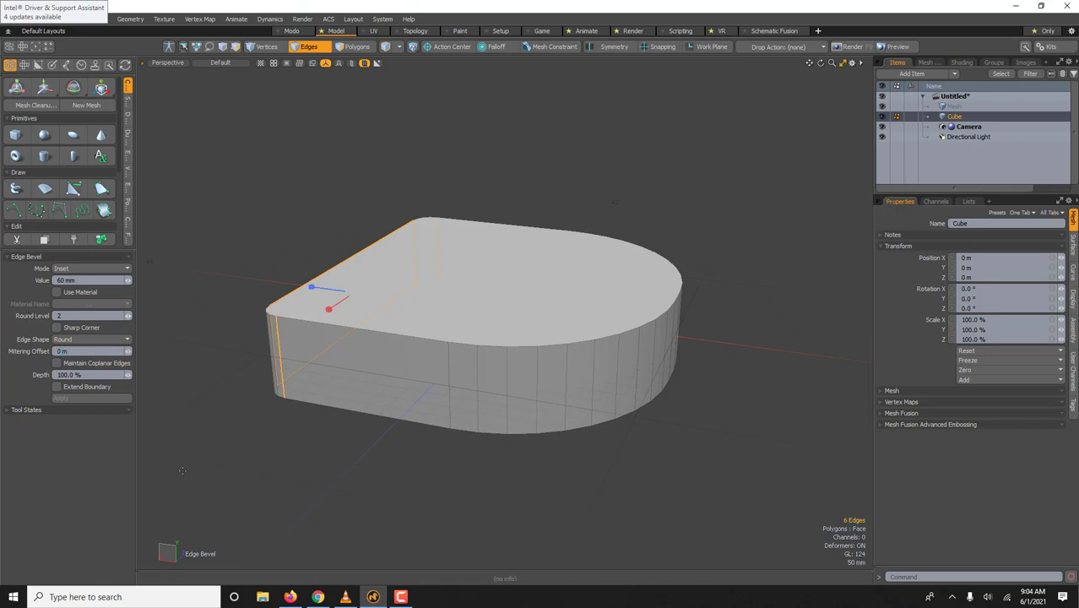
{"action": "key", "text": "space"}
Slightly bevel the edge loops around the slab's upper and lower outlines with round level 2.
{"action": "double_click", "coordinate": [345, 321]}
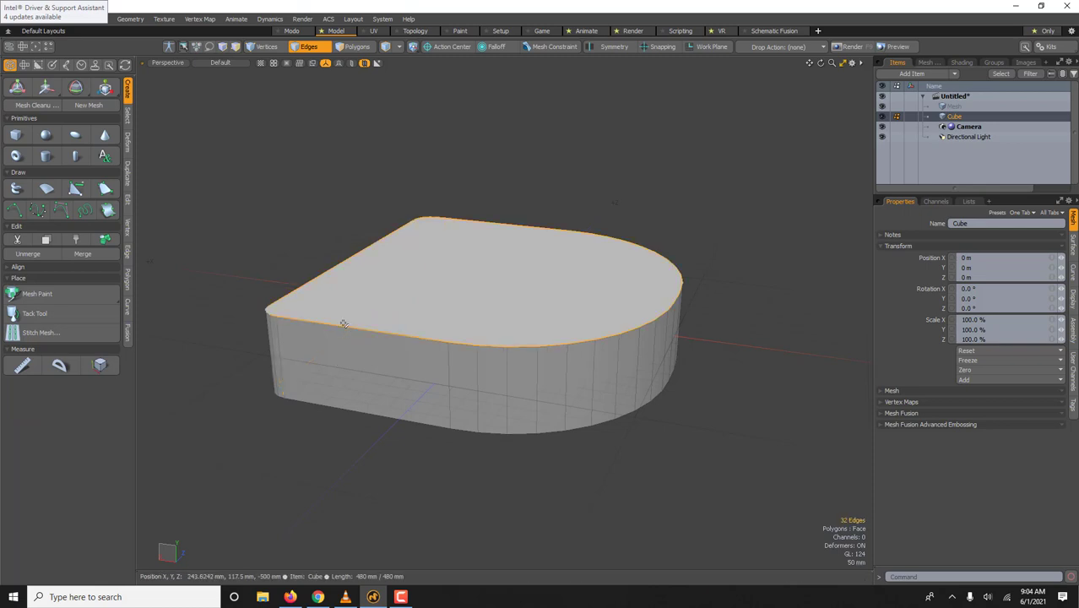
{"action": "double_click", "coordinate": [316, 397], "text": "shift"}
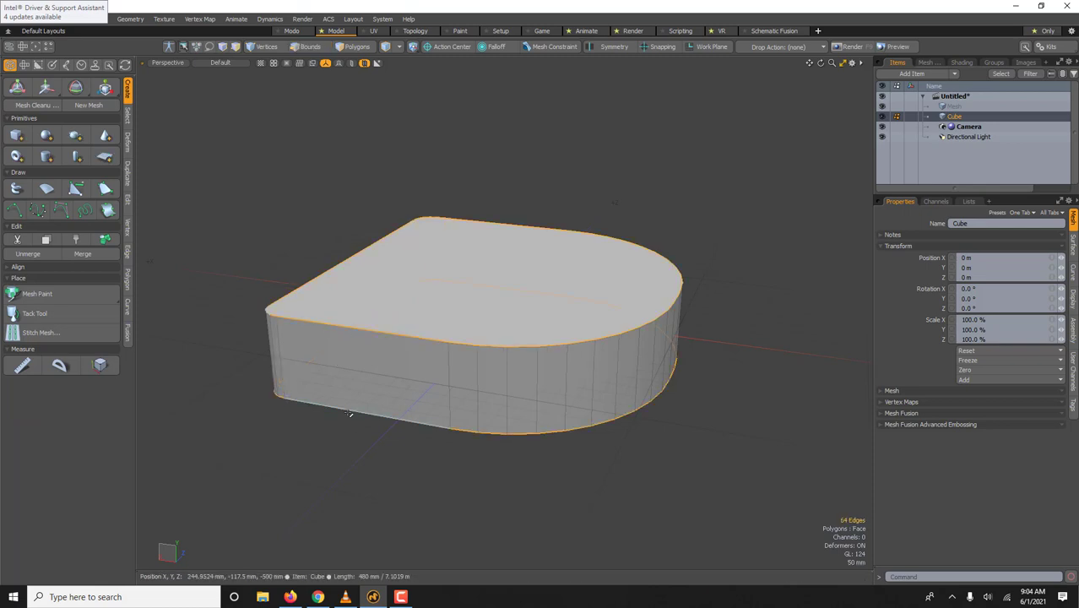
{"action": "key", "text": "b"}
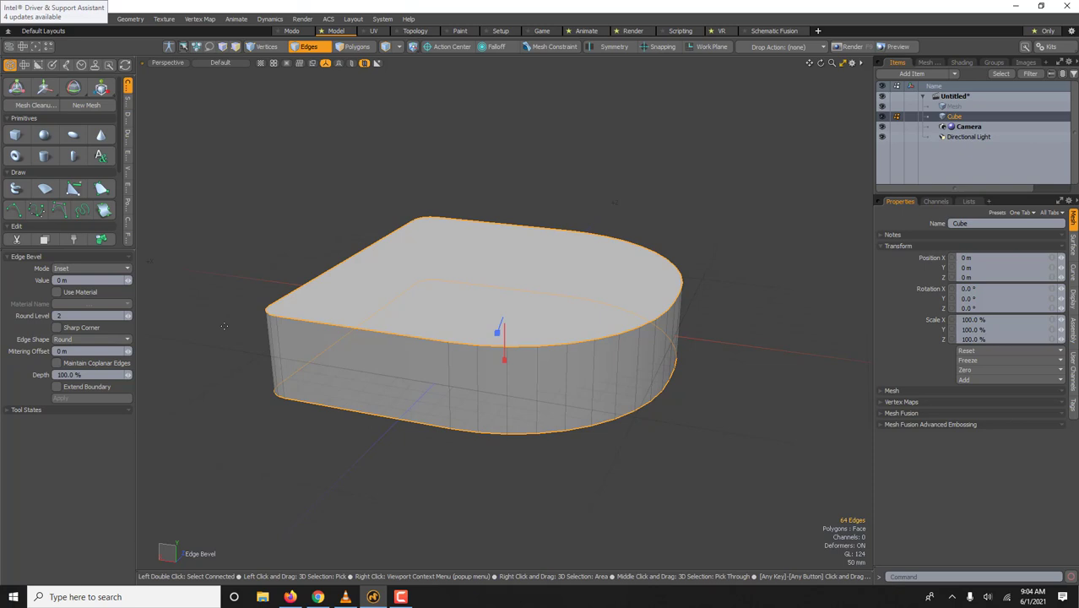
{"action": "left_click_drag", "start_coordinate": [224, 326], "coordinate": [240, 326]}
{"action": "key", "text": "space"}
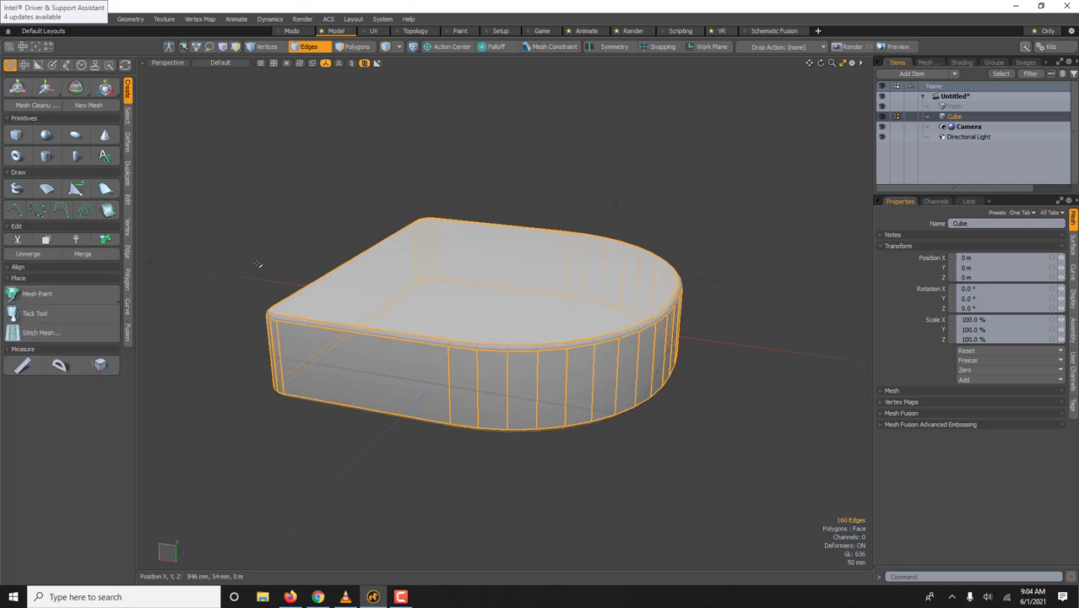
{"action": "left_click", "coordinate": [260, 263]}
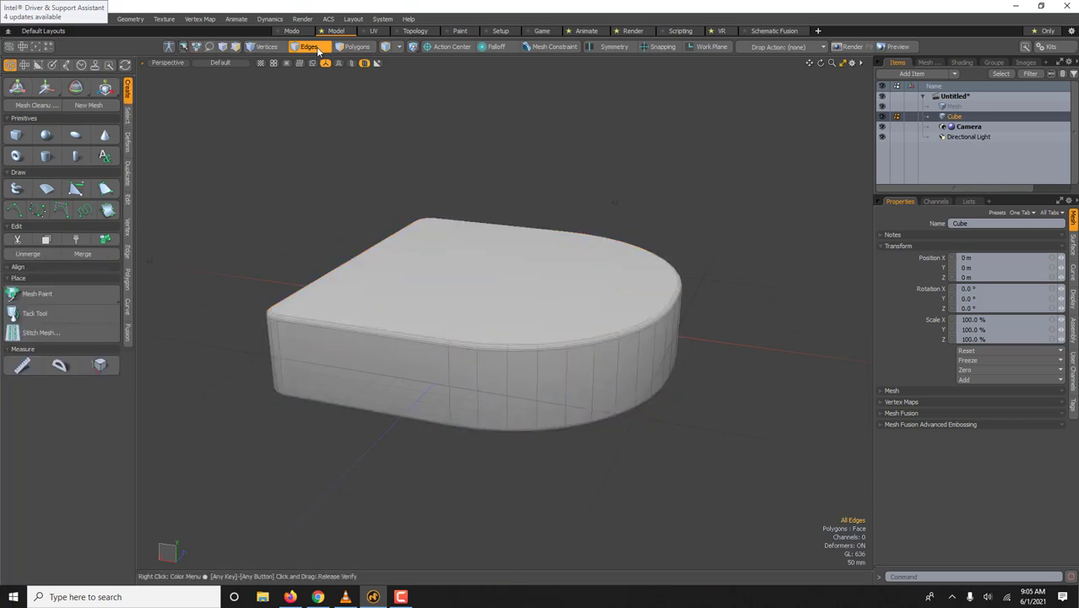
Add a cylinder primitive to the scene as a separate item and frame it.
{"action": "key", "text": "5"}
{"action": "right_click", "coordinate": [491, 133]}
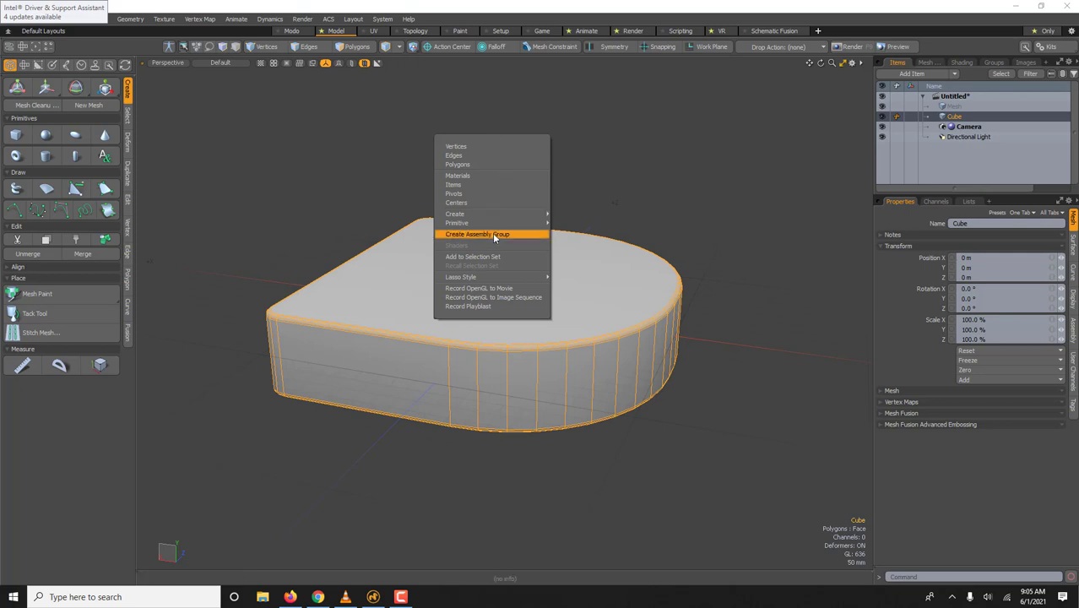
{"action": "mouse_move", "coordinate": [492, 223]}
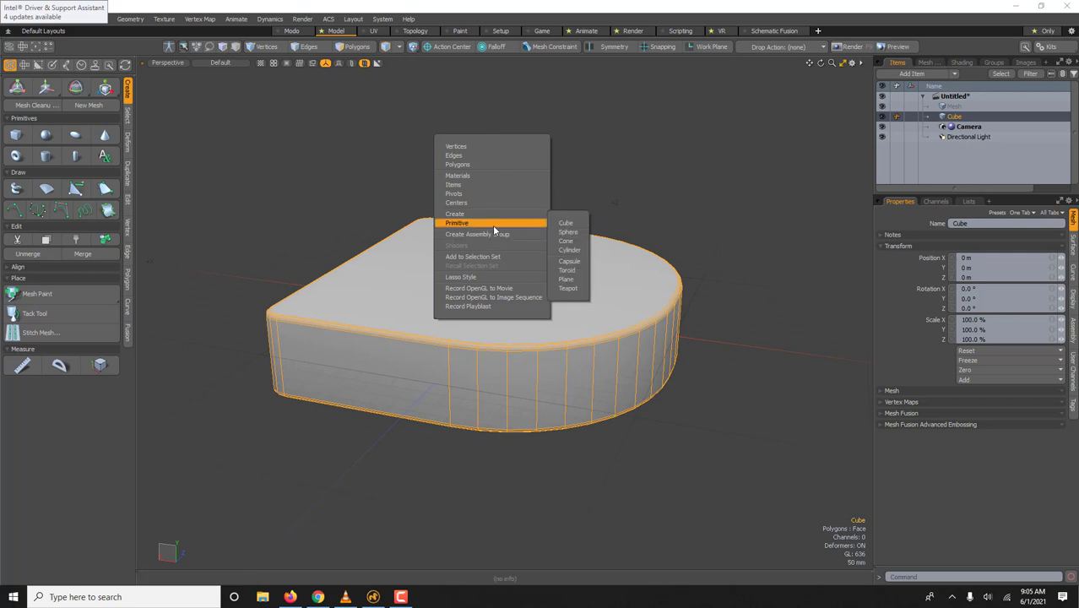
{"action": "left_click", "coordinate": [566, 252]}
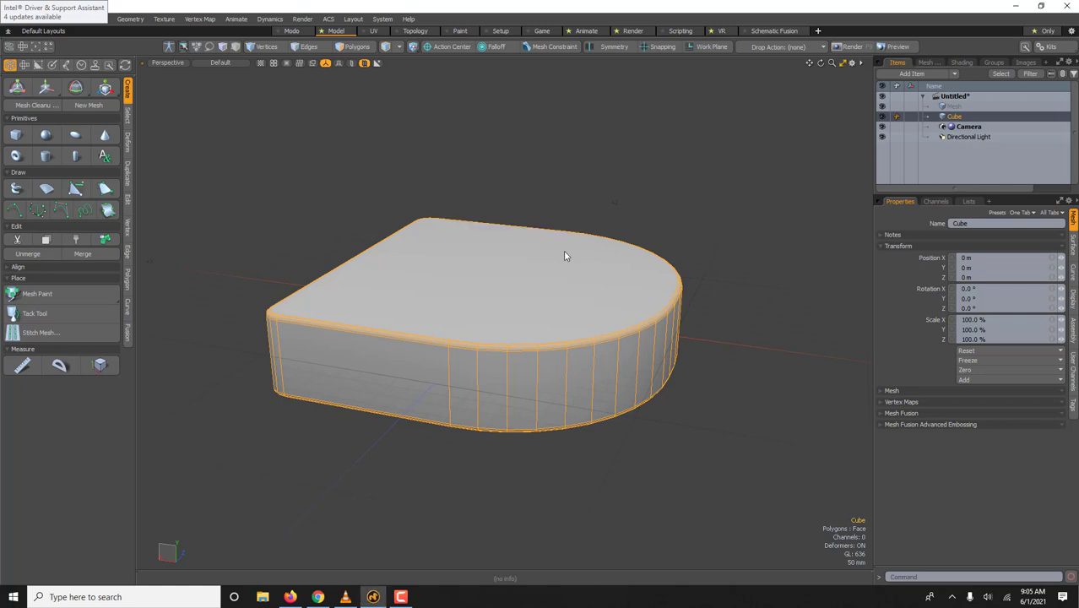
{"action": "key", "text": "a"}
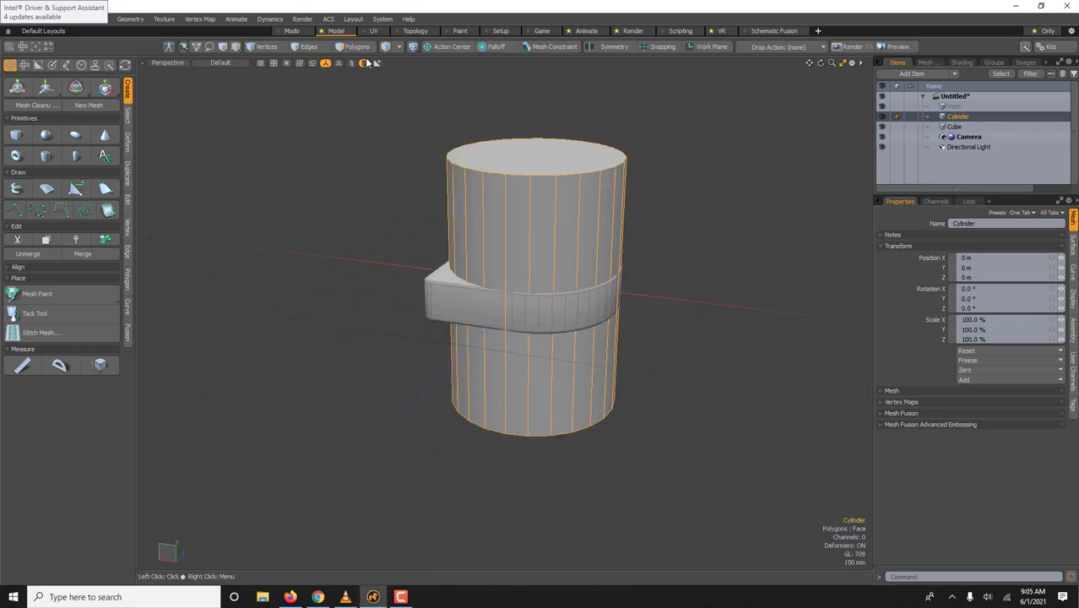
Scale the cylinder's polygons down uniformly and move them −75 mm along X to sit inside the slab's rounded end.
{"action": "key", "text": "3"}
{"action": "key", "text": "r"}
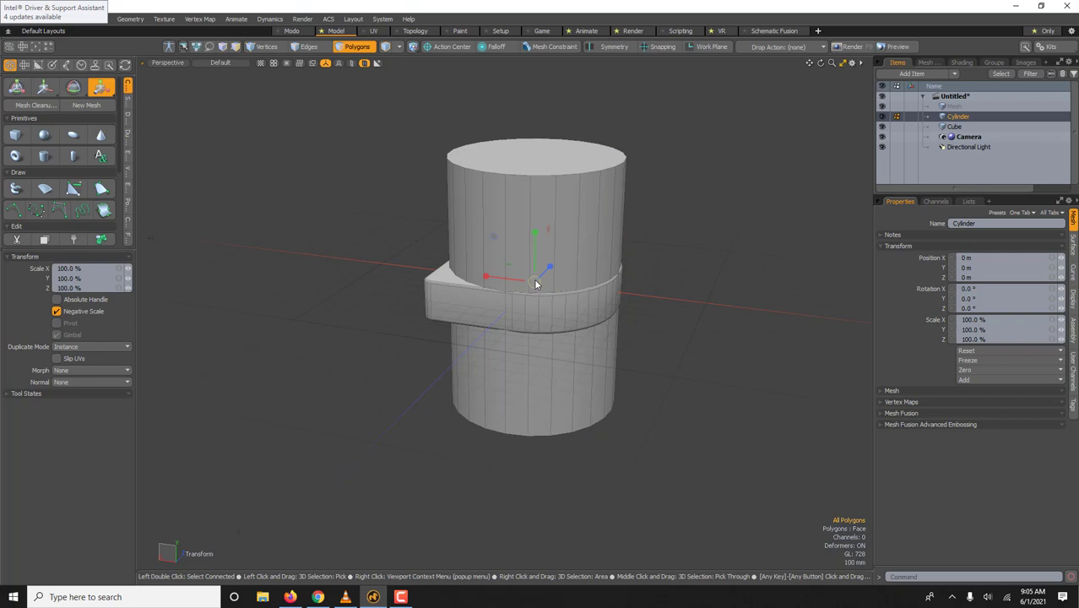
{"action": "left_click_drag", "start_coordinate": [535, 283], "coordinate": [503, 277]}
{"action": "key", "text": "w"}
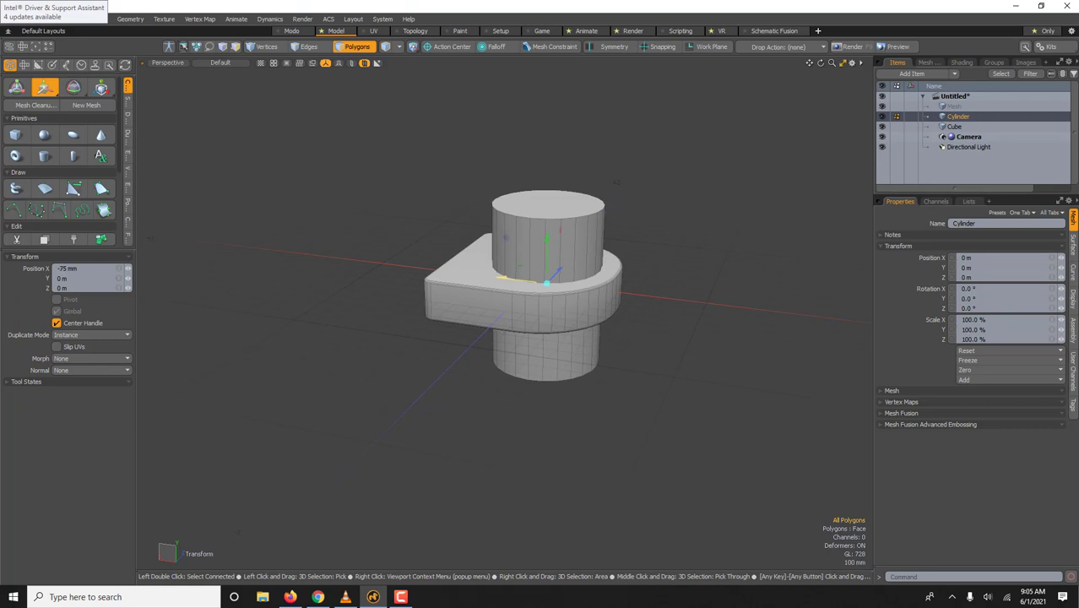
{"action": "key", "text": "space"}
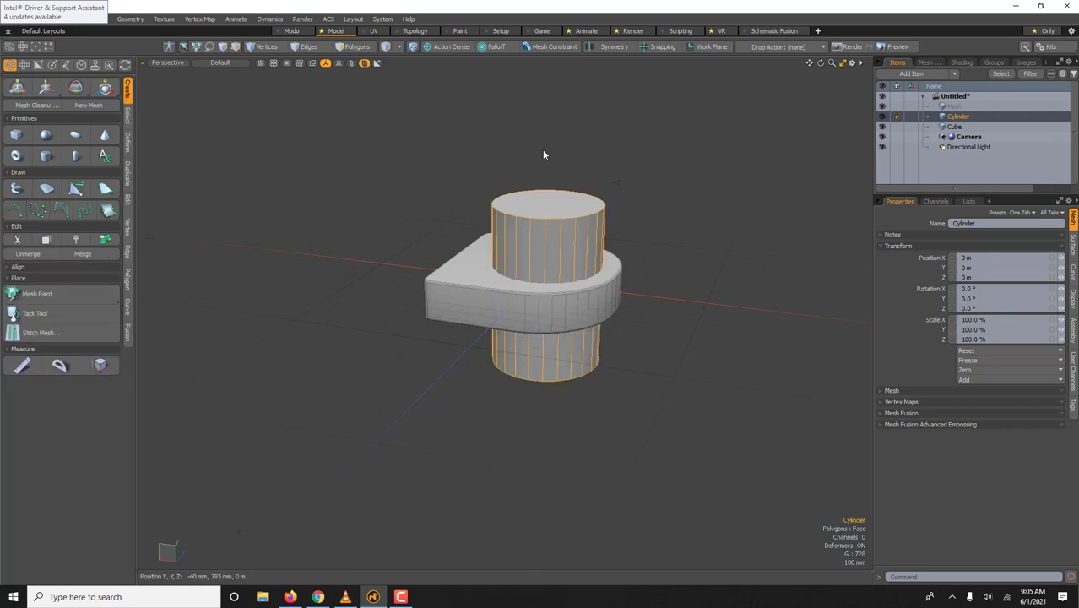
Subtract the cylinder from the slab with Boolean CSG, using the last selected mesh as the drive mesh.
{"action": "scroll", "coordinate": [543, 149], "scroll_direction": "up", "scroll_amount": 5}
{"action": "scroll", "coordinate": [460, 287], "scroll_direction": "down", "scroll_amount": 3}
{"action": "left_click", "coordinate": [404, 379]}
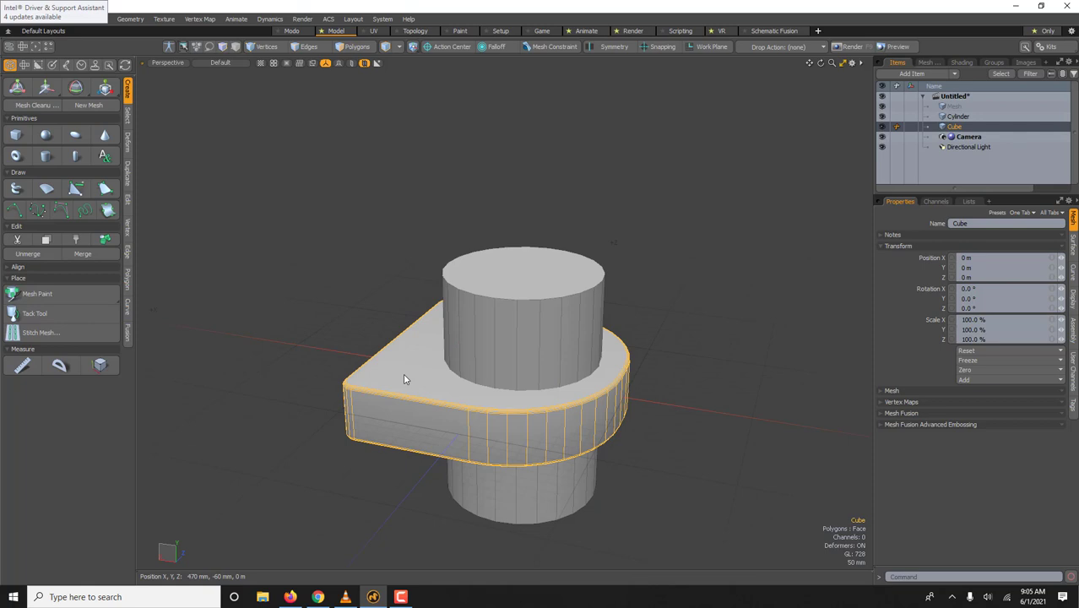
{"action": "left_click", "coordinate": [508, 332], "text": "shift"}
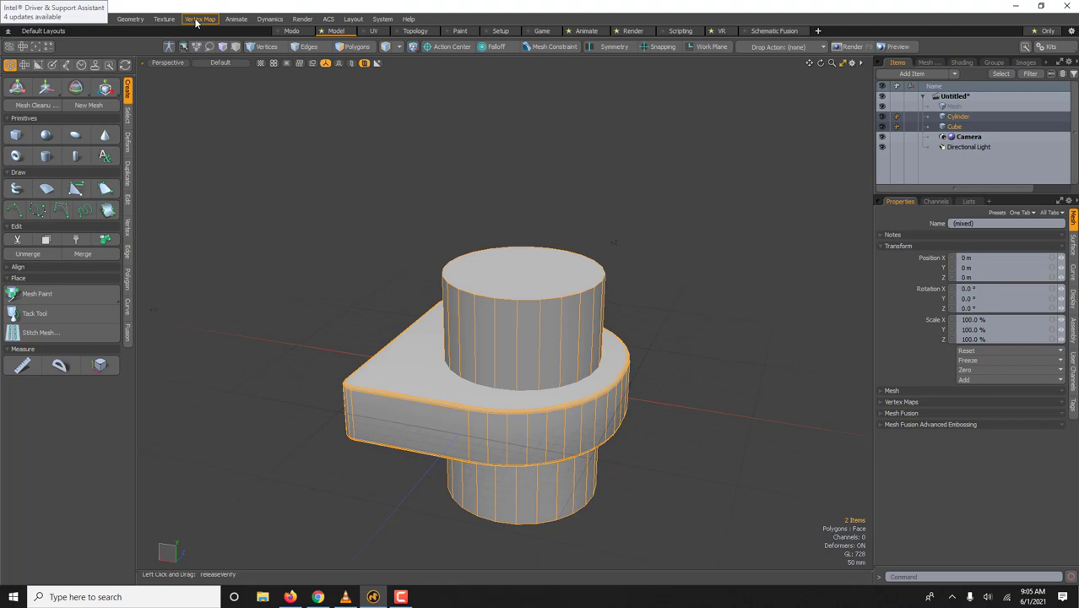
{"action": "left_click", "coordinate": [136, 19]}
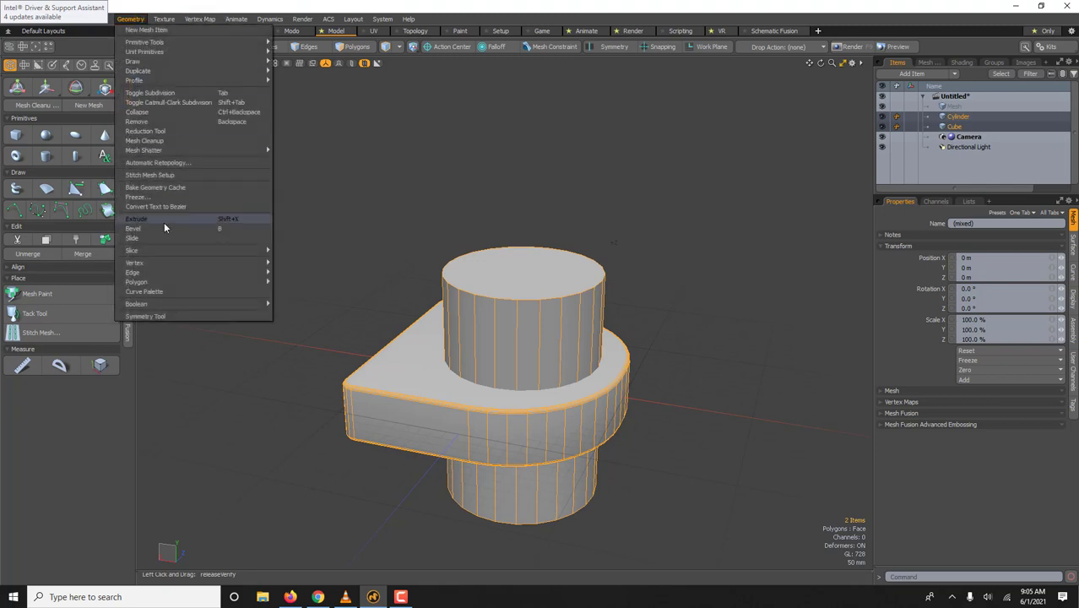
{"action": "mouse_move", "coordinate": [185, 304]}
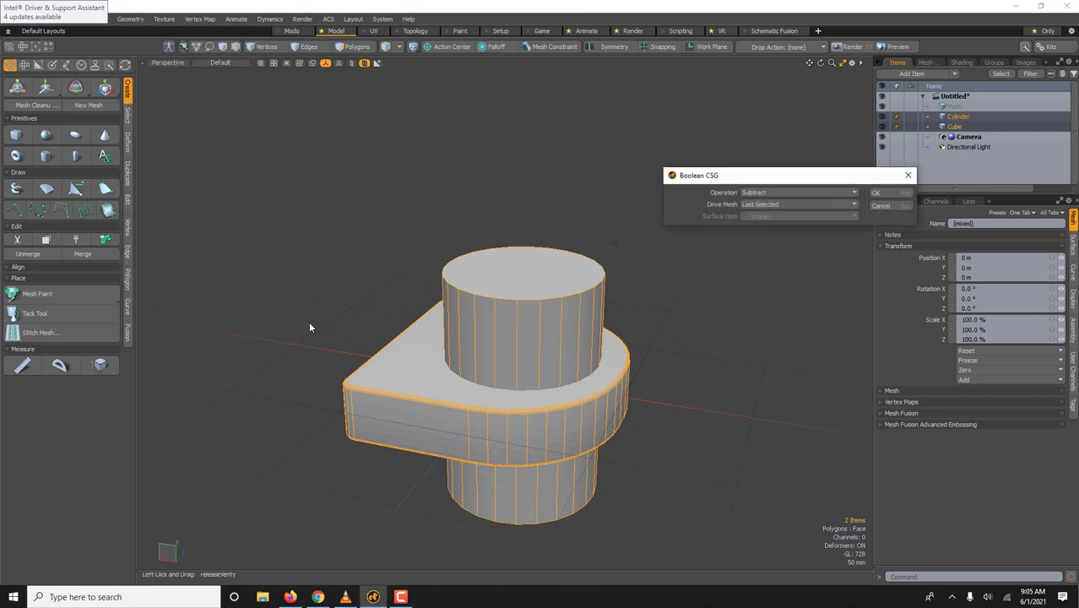
{"action": "left_click", "coordinate": [756, 205]}
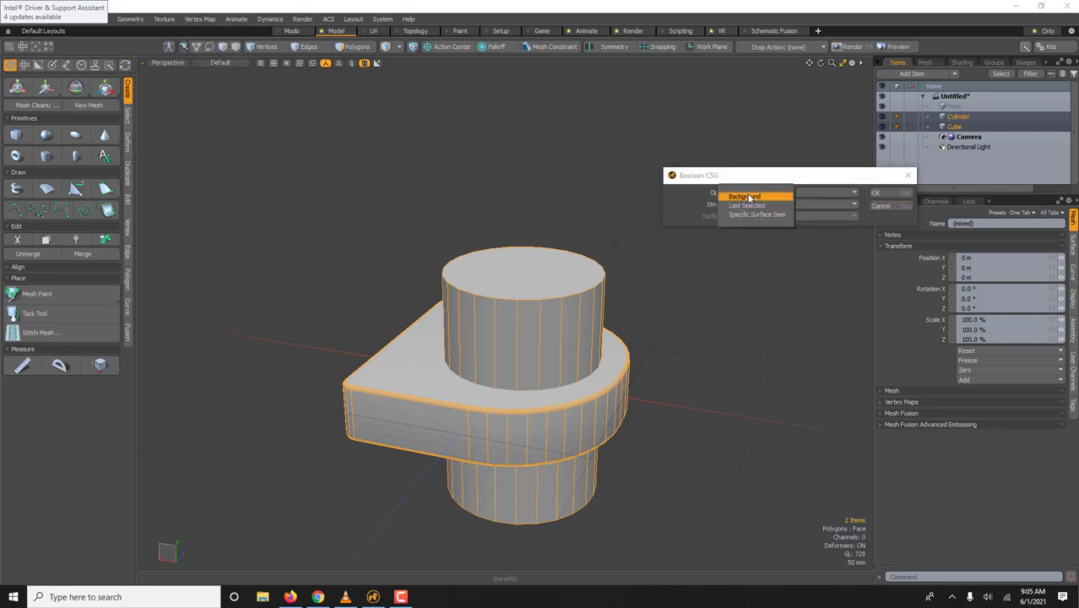
{"action": "left_click", "coordinate": [754, 206]}
{"action": "left_click", "coordinate": [877, 193]}
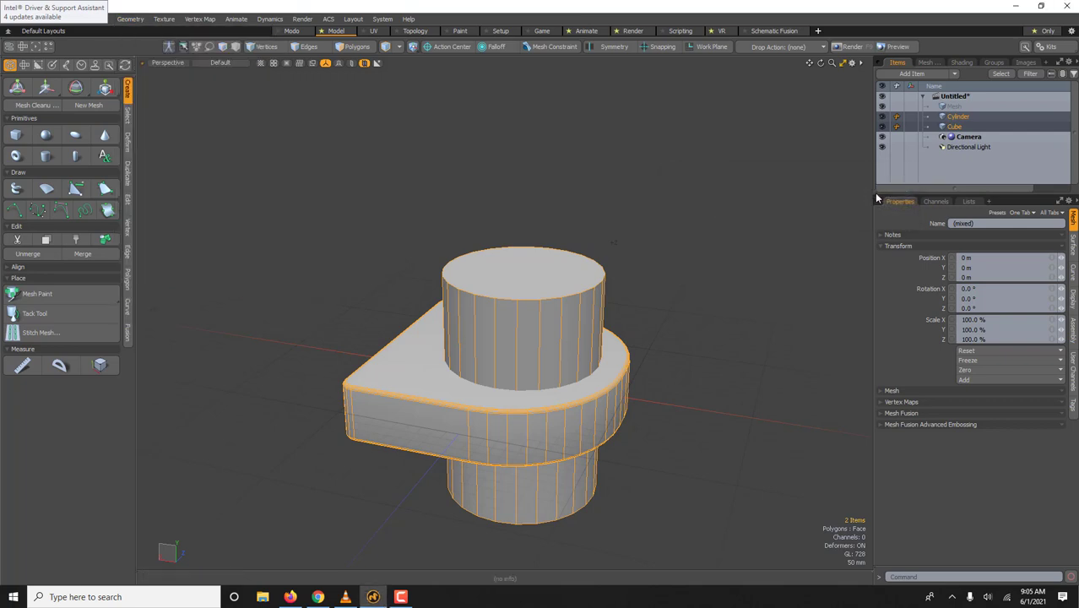
{"action": "left_click", "coordinate": [670, 159]}
Delete the cutting cylinder and select the slab.
{"action": "left_click", "coordinate": [507, 299]}
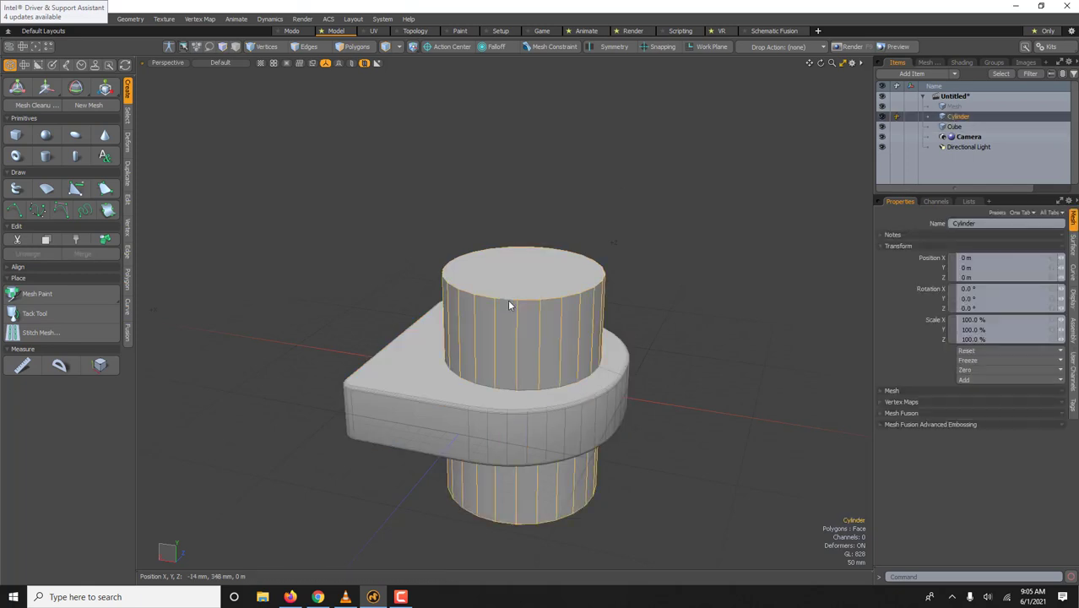
{"action": "key", "text": "Delete"}
{"action": "left_click", "coordinate": [467, 342]}
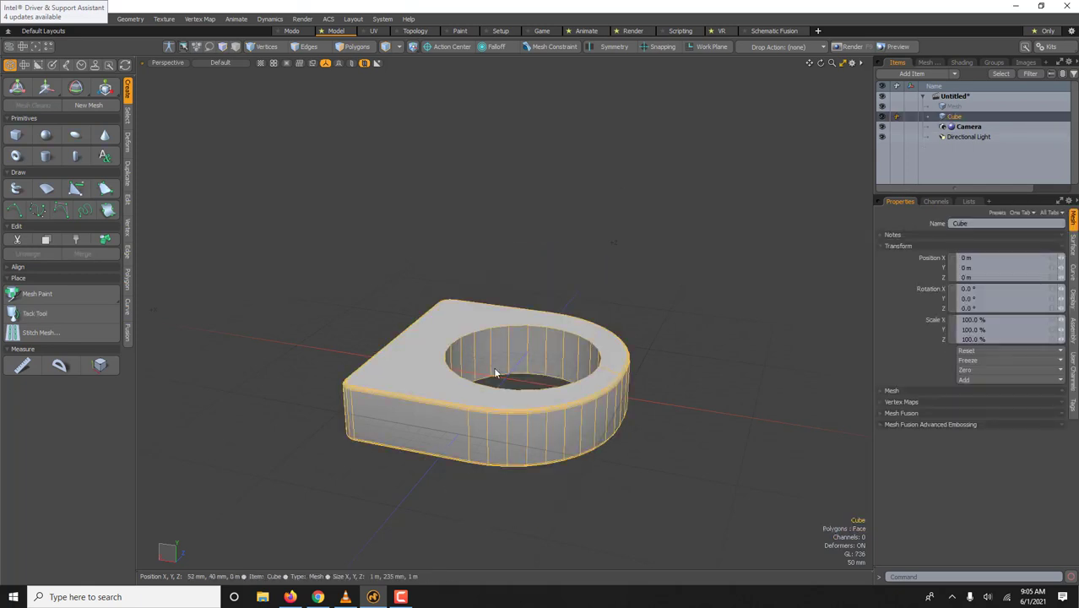
Try to select the edge loops around the hole's upper and lower rims.
{"action": "scroll", "coordinate": [496, 372], "scroll_direction": "up", "scroll_amount": 5}
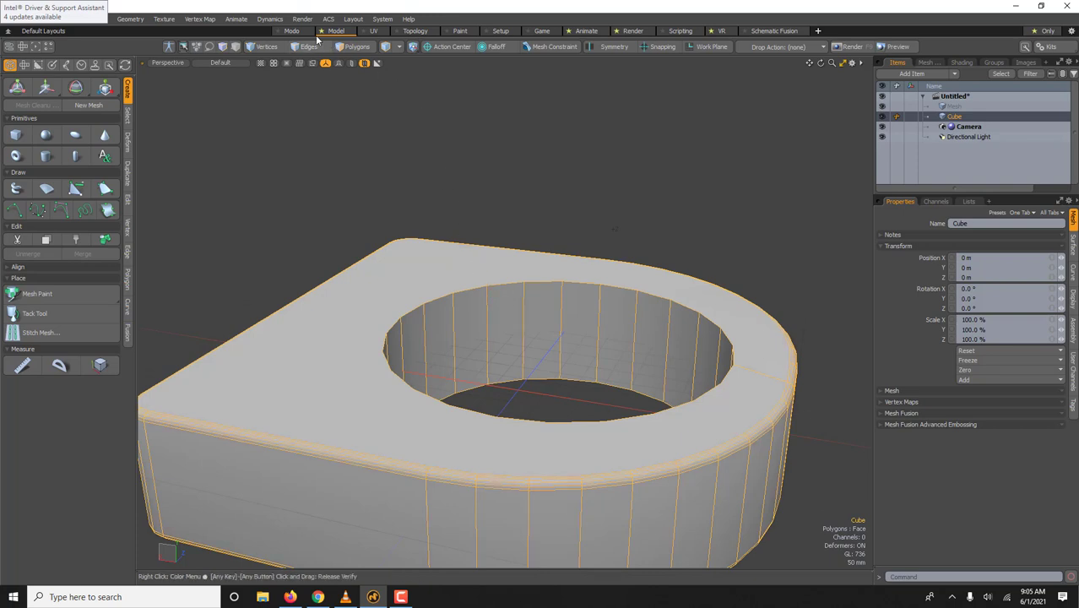
{"action": "left_click", "coordinate": [317, 48]}
{"action": "double_click", "coordinate": [533, 284]}
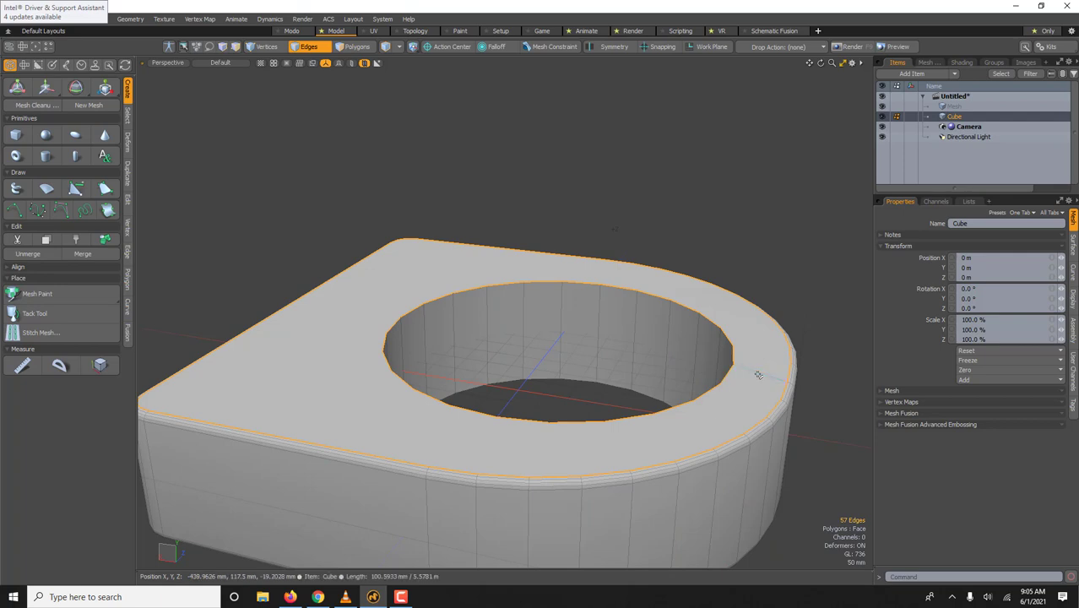
{"action": "left_click", "coordinate": [622, 159]}
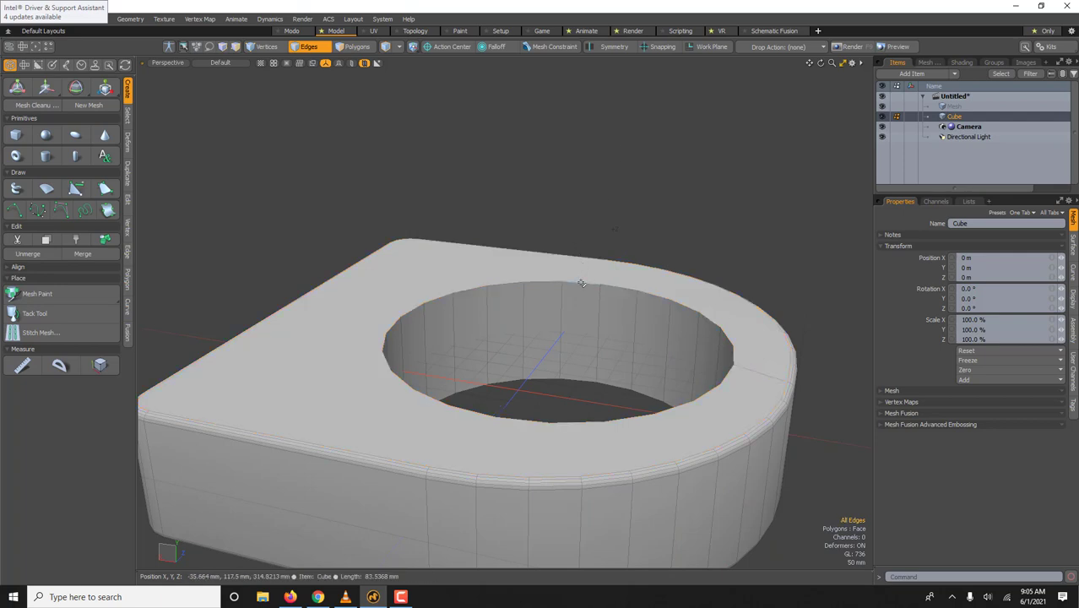
{"action": "left_click", "coordinate": [574, 283]}
{"action": "left_click", "coordinate": [557, 283], "text": "shift"}
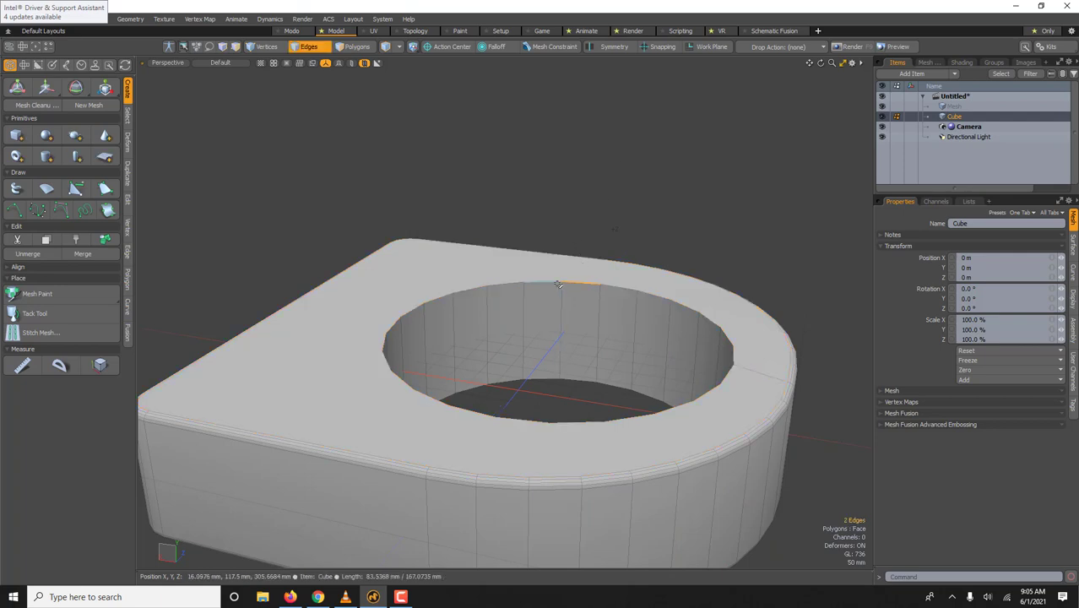
{"action": "left_click", "coordinate": [571, 380], "text": "shift"}
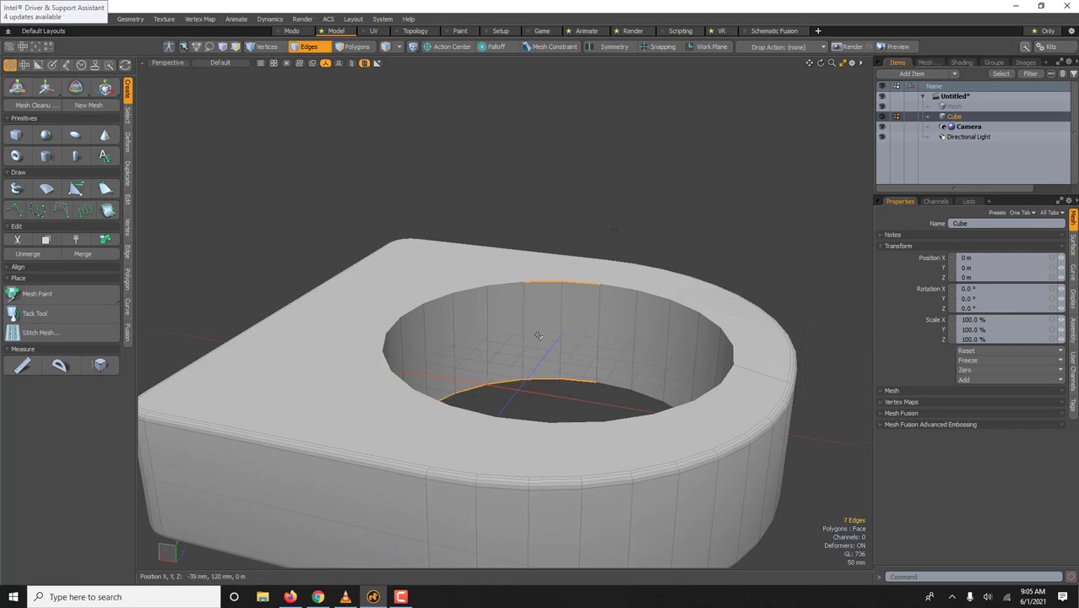
Select the complete edge loop around the hole's upper rim and bevel it by 6 mm with round level 2.
{"action": "left_click", "coordinate": [549, 277]}
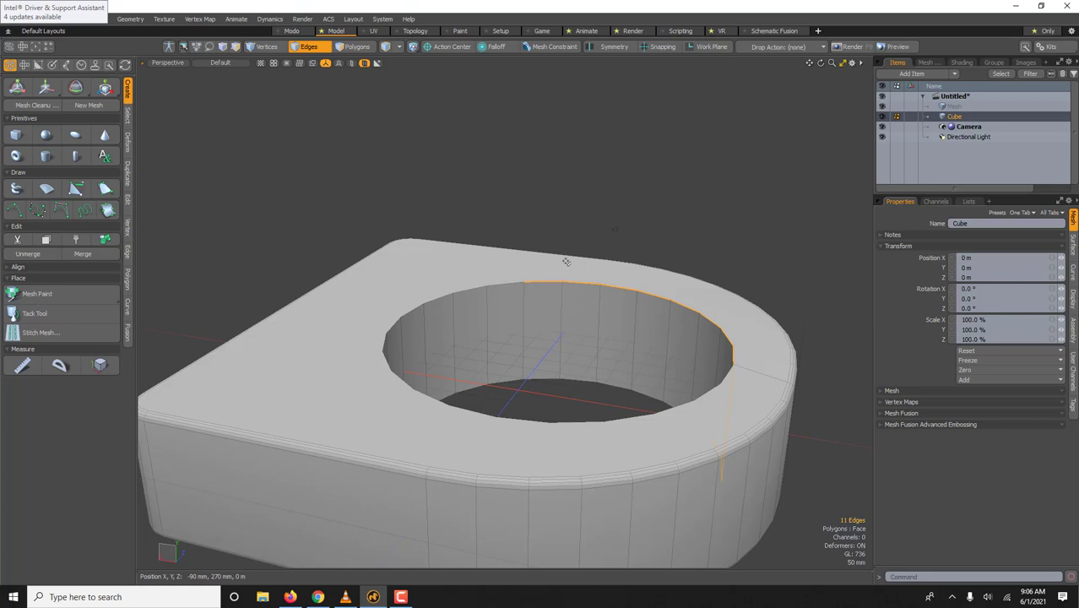
{"action": "key", "text": "Up"}
{"action": "key", "text": "Up"}
{"action": "key", "text": "Up"}
{"action": "left_click", "coordinate": [756, 365]}
{"action": "mouse_move", "coordinate": [740, 358]}
{"action": "left_mouse_down"}
{"action": "mouse_move", "coordinate": [728, 354]}
{"action": "mouse_move", "coordinate": [766, 348]}
{"action": "mouse_move", "coordinate": [764, 333]}
{"action": "mouse_move", "coordinate": [729, 294]}
{"action": "left_mouse_up"}
{"action": "left_click", "coordinate": [744, 304]}
{"action": "left_click", "coordinate": [744, 303]}
{"action": "key", "text": "Up"}
{"action": "key", "text": "Up"}
{"action": "key", "text": "Up"}
{"action": "key", "text": "Up"}
{"action": "key", "text": "Up"}
{"action": "key", "text": "Up"}
{"action": "key", "text": "Up"}
{"action": "key", "text": "Up"}
{"action": "key", "text": "Up"}
{"action": "key", "text": "Up"}
{"action": "key", "text": "Up"}
{"action": "key", "text": "Up"}
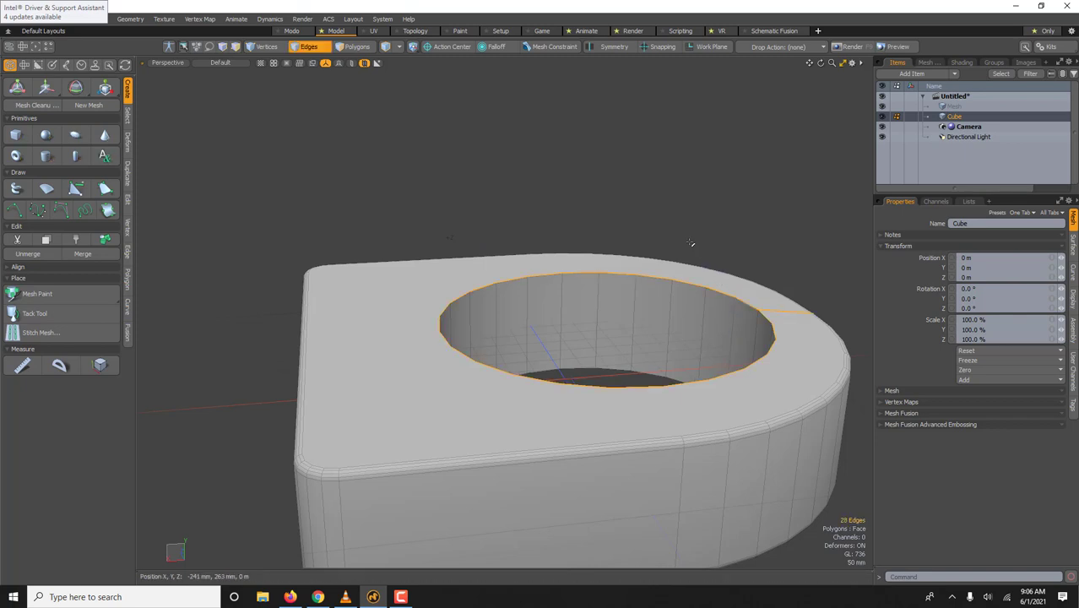
{"action": "key", "text": "Down"}
{"action": "key", "text": "Down"}
{"action": "key", "text": "Down"}
{"action": "key", "text": "Up"}
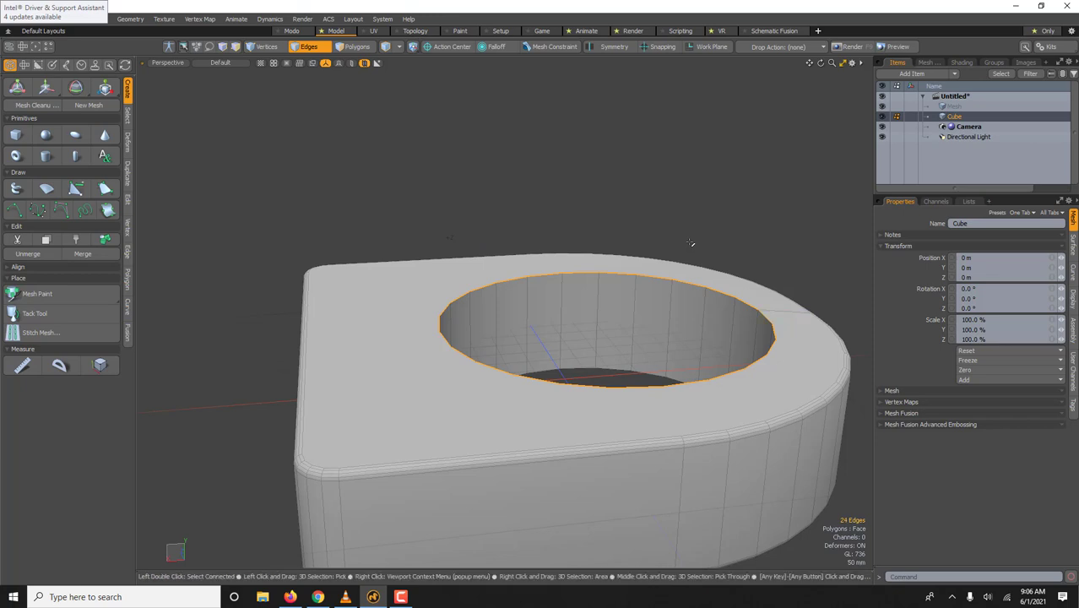
{"action": "key", "text": "b"}
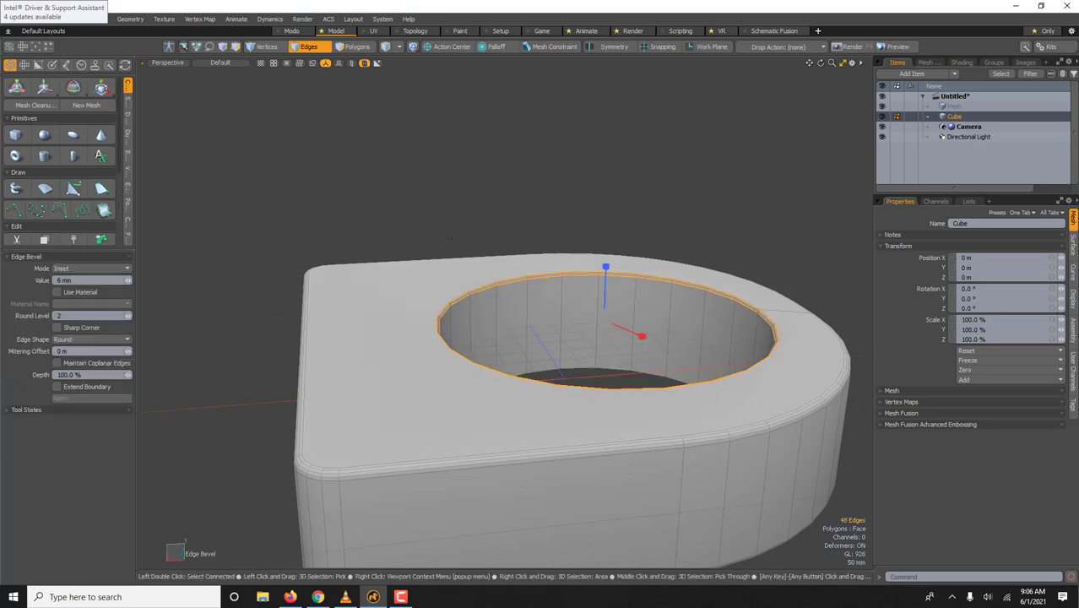
{"action": "key", "text": "q"}
{"action": "left_click", "coordinate": [586, 157]}
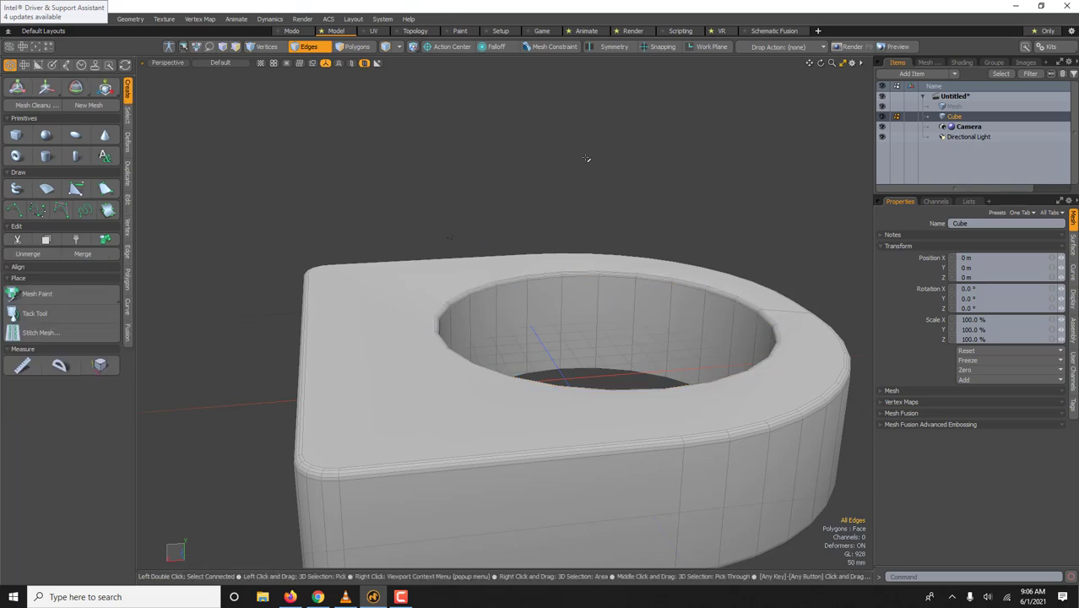
Return to item selection mode with the slab selected to review the whole part.
{"action": "scroll", "coordinate": [588, 160], "scroll_direction": "down", "scroll_amount": 4}
{"action": "left_click_drag", "start_coordinate": [600, 205], "coordinate": [489, 243], "text": "alt"}
{"action": "left_click", "coordinate": [308, 46]}
{"action": "left_click", "coordinate": [311, 47]}
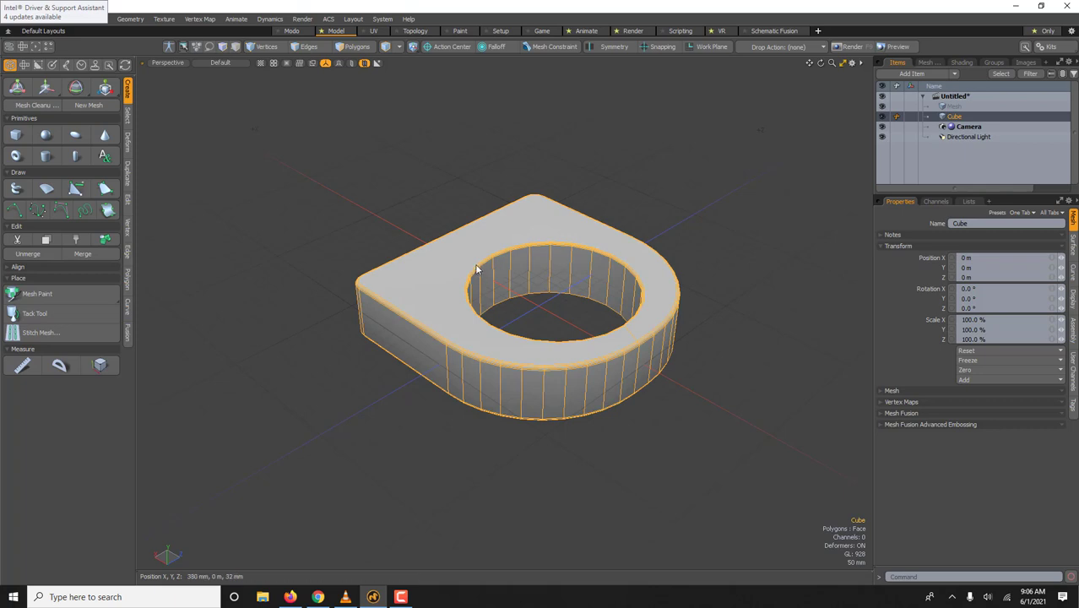
Delete the slab, switch to the four-view layout and select the empty Mesh item.
{"action": "key", "text": "Delete"}
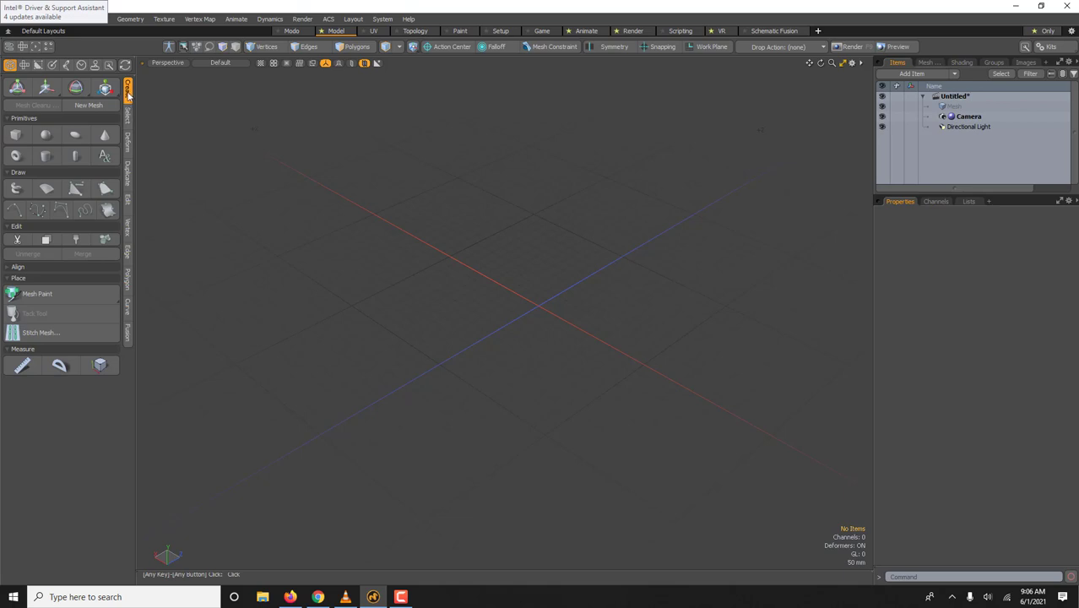
{"action": "left_click", "coordinate": [843, 64]}
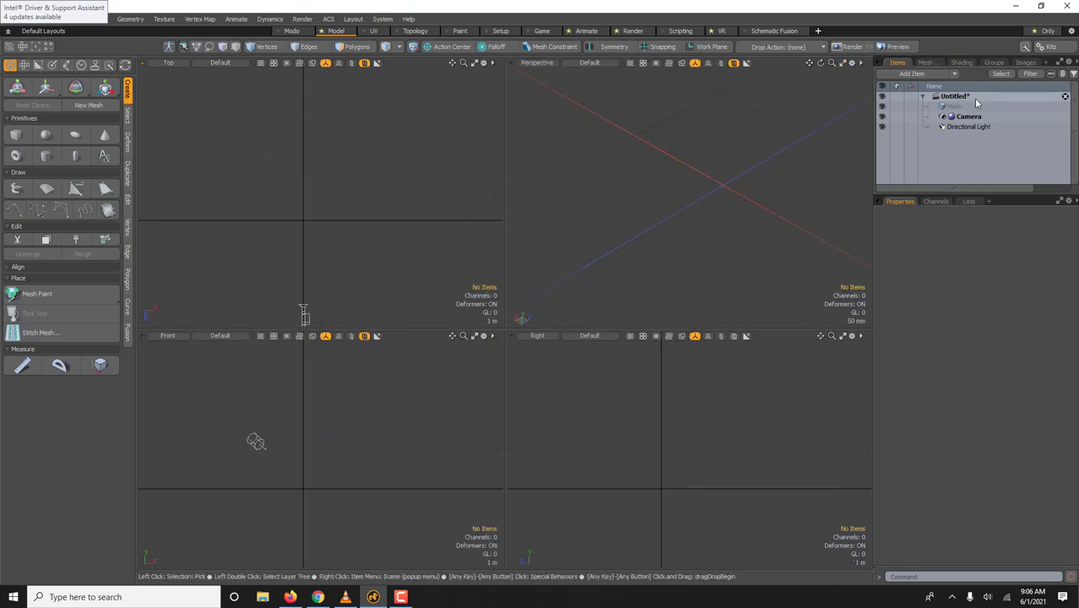
{"action": "left_click", "coordinate": [943, 107]}
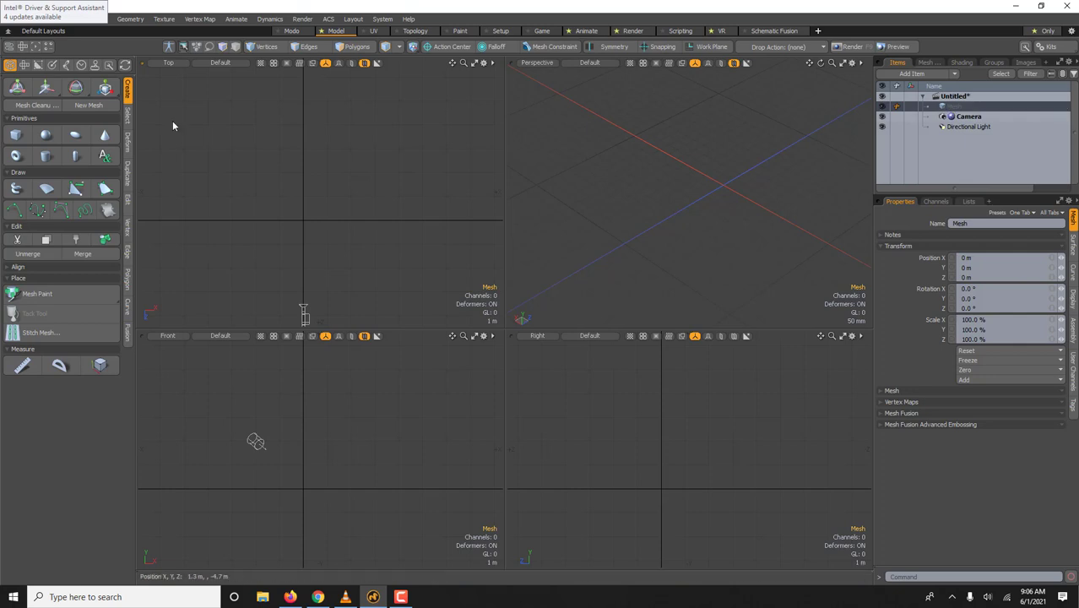
Start a 12-sided tube in the enlarged front view, drawing an arc through three points above the origin.
{"action": "left_click", "coordinate": [17, 188]}
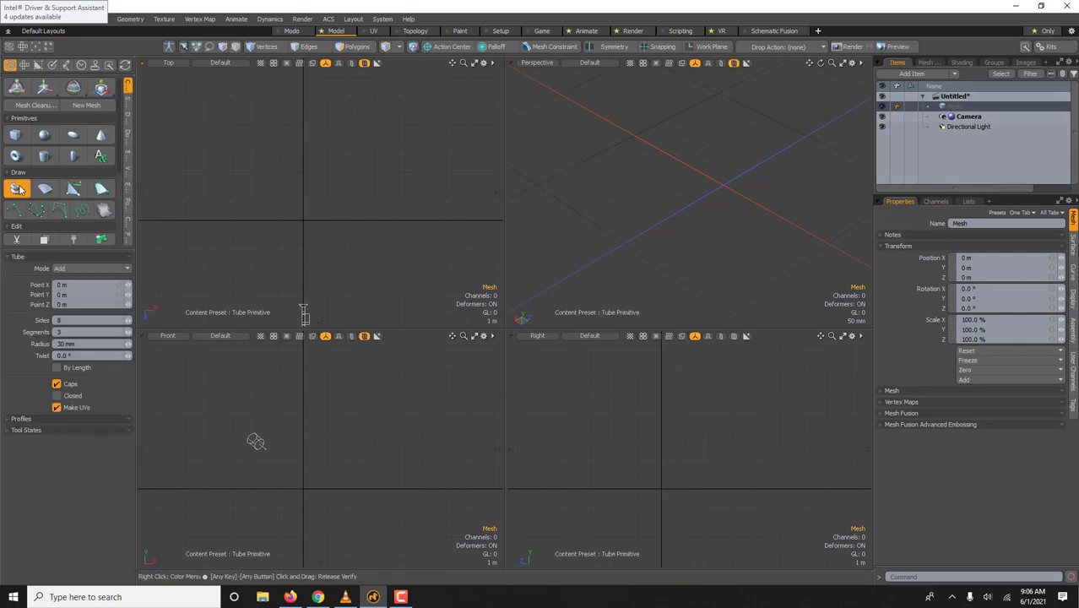
{"action": "left_click", "coordinate": [58, 320]}
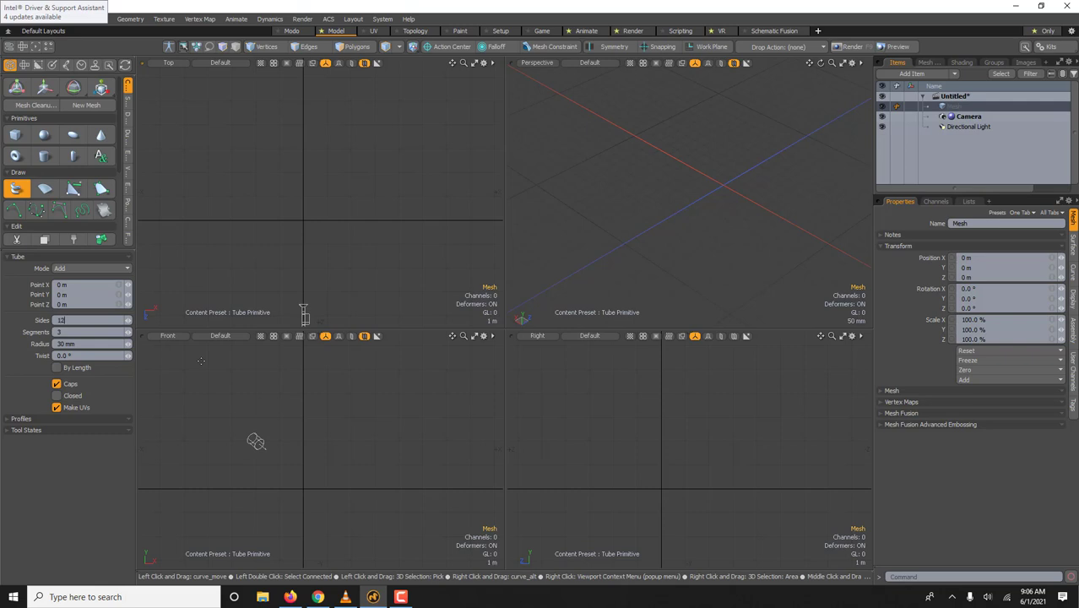
{"action": "left_click", "coordinate": [474, 336]}
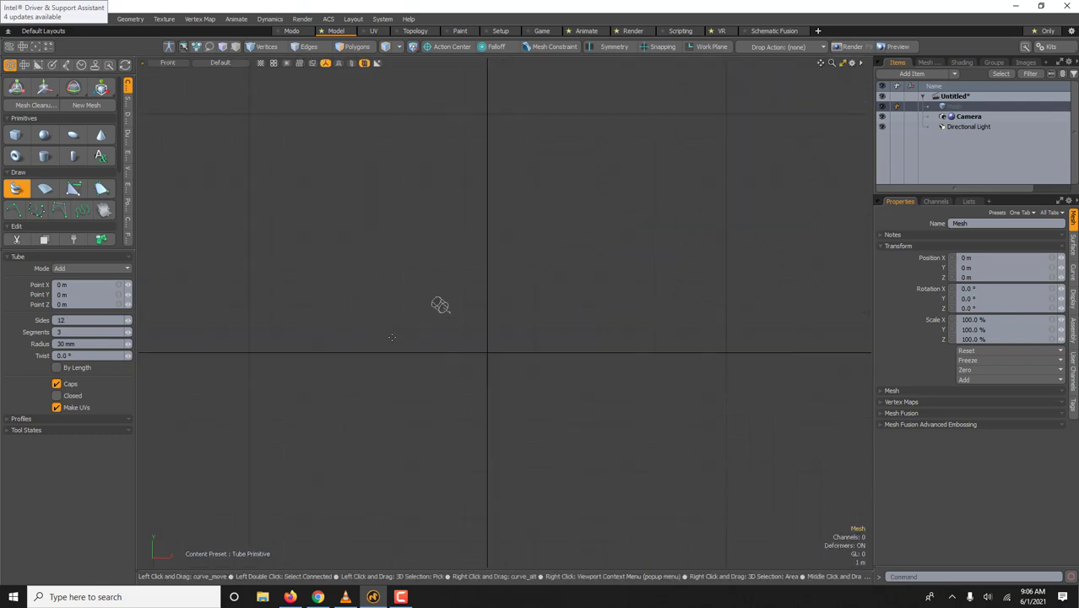
{"action": "left_click", "coordinate": [429, 191]}
{"action": "left_click", "coordinate": [472, 135]}
{"action": "left_click", "coordinate": [544, 131]}
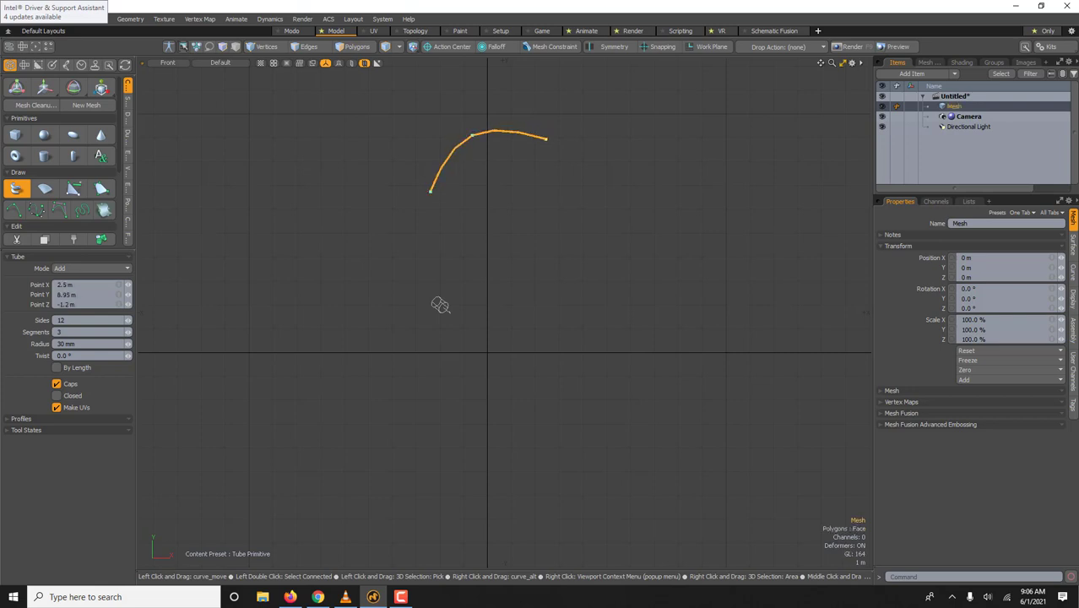
Set the tube's radius to 60 mm and extend its arc with a fourth point at about X 3.54 m, Y 7.94 m.
{"action": "scroll", "coordinate": [545, 131], "scroll_direction": "up", "scroll_amount": 3}
{"action": "scroll", "coordinate": [544, 130], "scroll_direction": "down", "scroll_amount": 1}
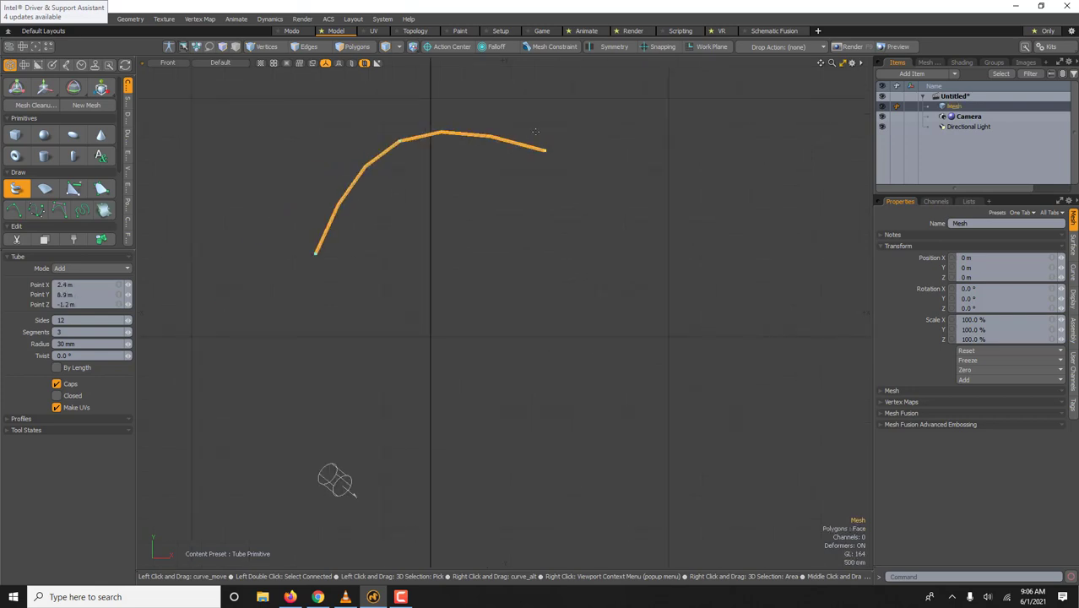
{"action": "left_click", "coordinate": [80, 344]}
{"action": "type", "text": "80m"}
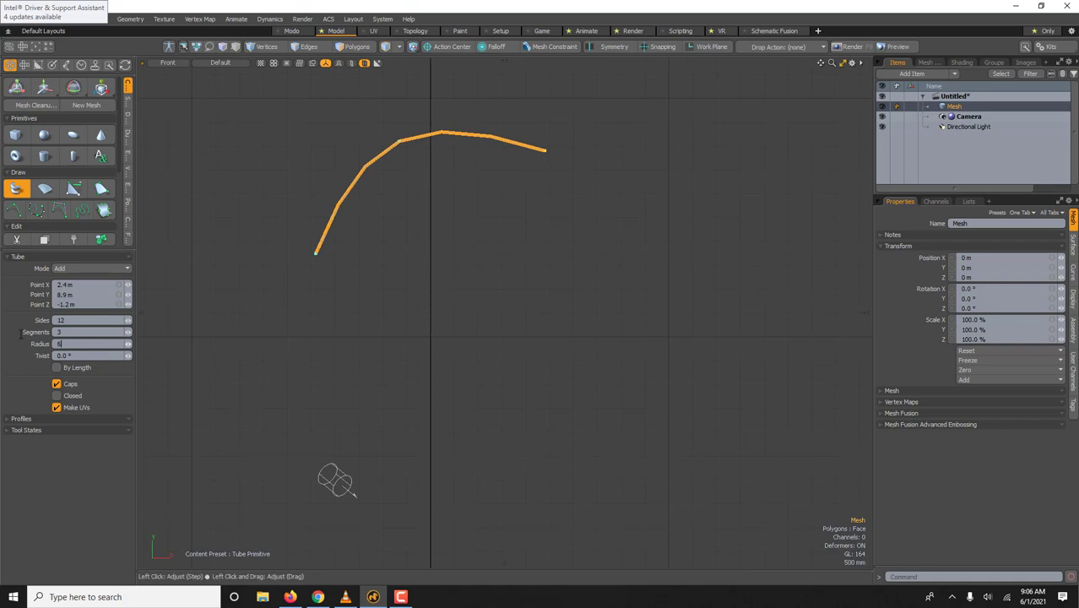
{"action": "key", "text": "Return"}
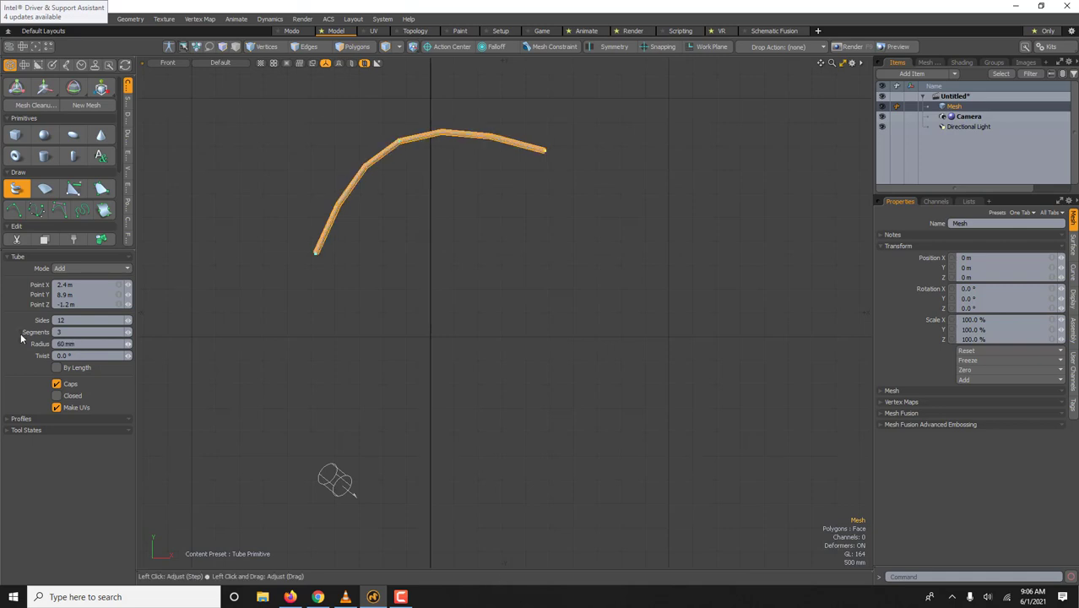
{"action": "left_click_drag", "start_coordinate": [604, 169], "coordinate": [598, 196]}
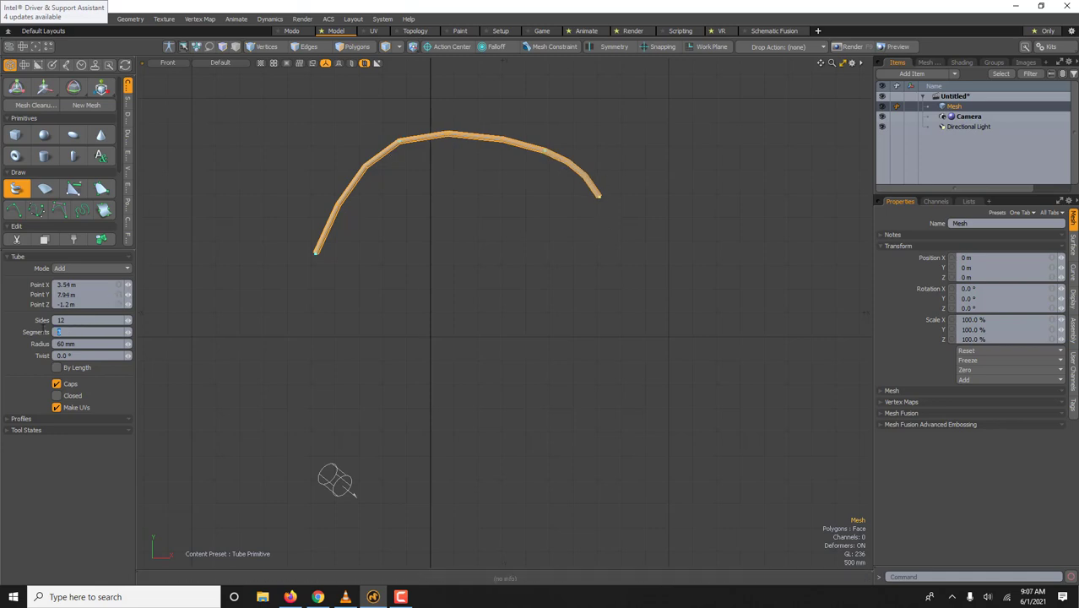
Try 6 segments on the tube and set the value back to 3.
{"action": "type", "text": "6"}
{"action": "key", "text": "Return"}
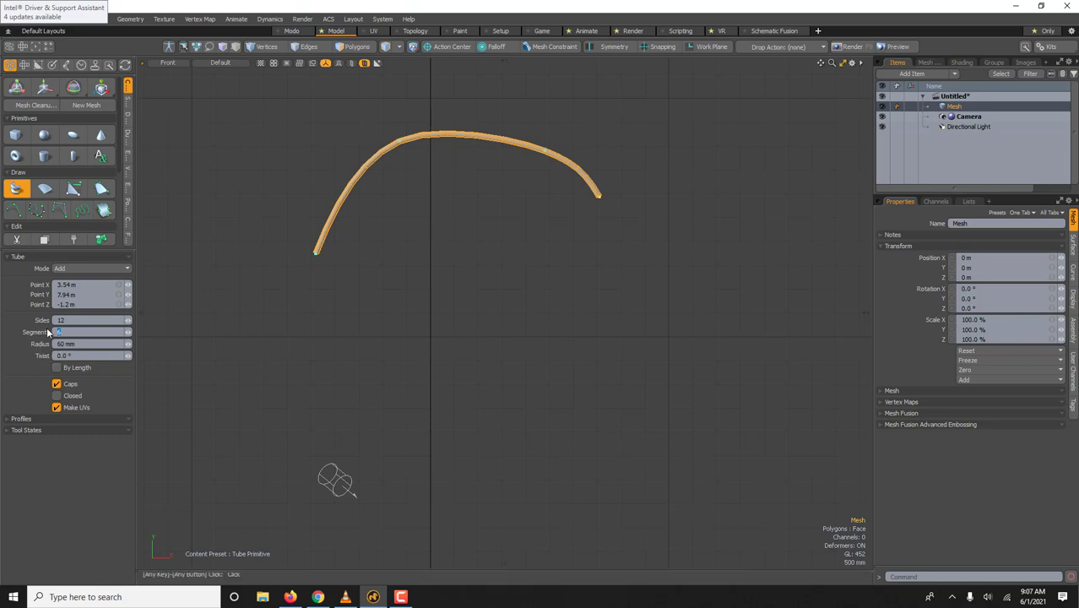
{"action": "type", "text": "3"}
{"action": "key", "text": "Return"}
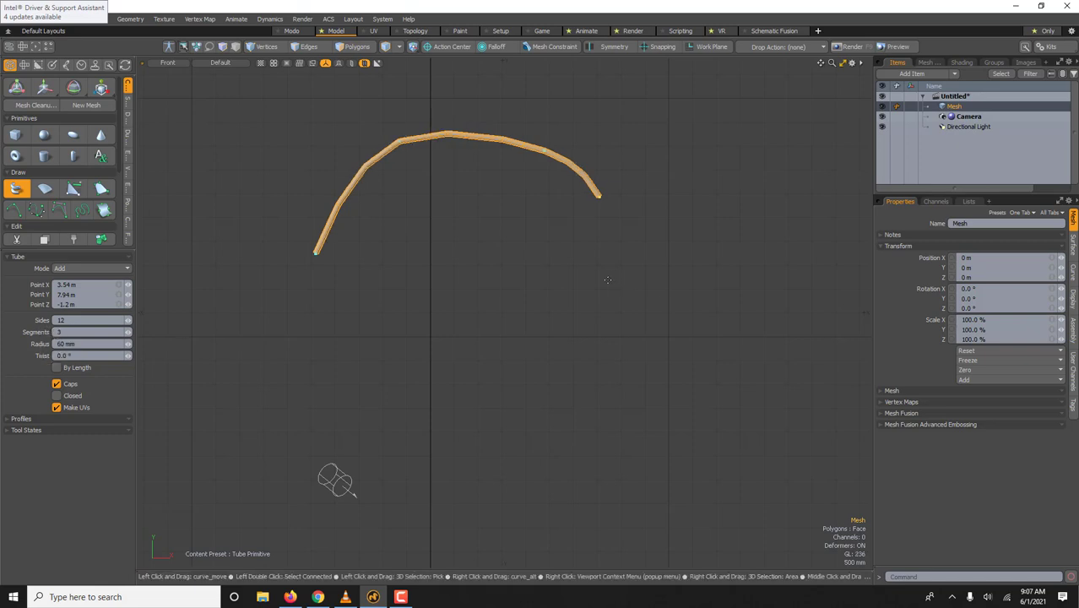
Extend the tube with six more points that curl down, around and inward into a spiral.
{"action": "left_click", "coordinate": [609, 281]}
{"action": "left_click", "coordinate": [586, 395]}
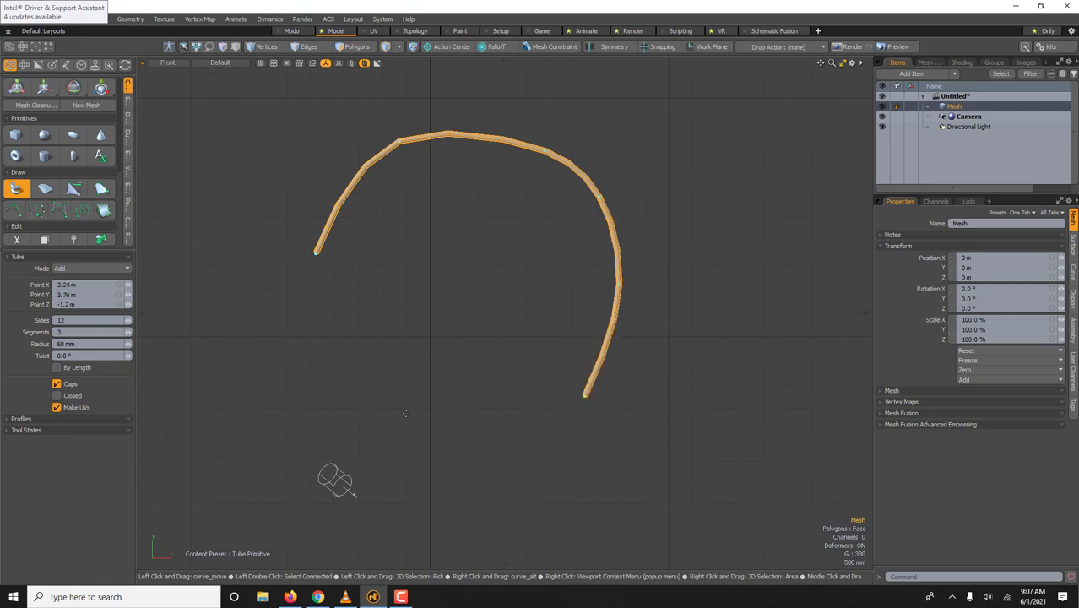
{"action": "left_click", "coordinate": [406, 413]}
{"action": "left_click", "coordinate": [403, 325]}
{"action": "left_click", "coordinate": [463, 259]}
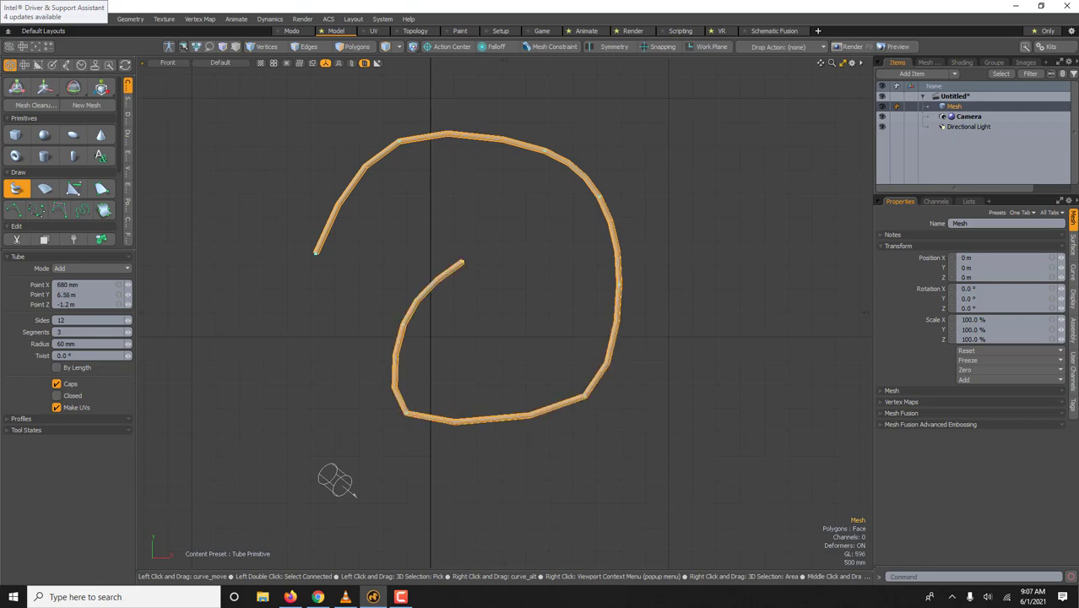
{"action": "left_click", "coordinate": [521, 264]}
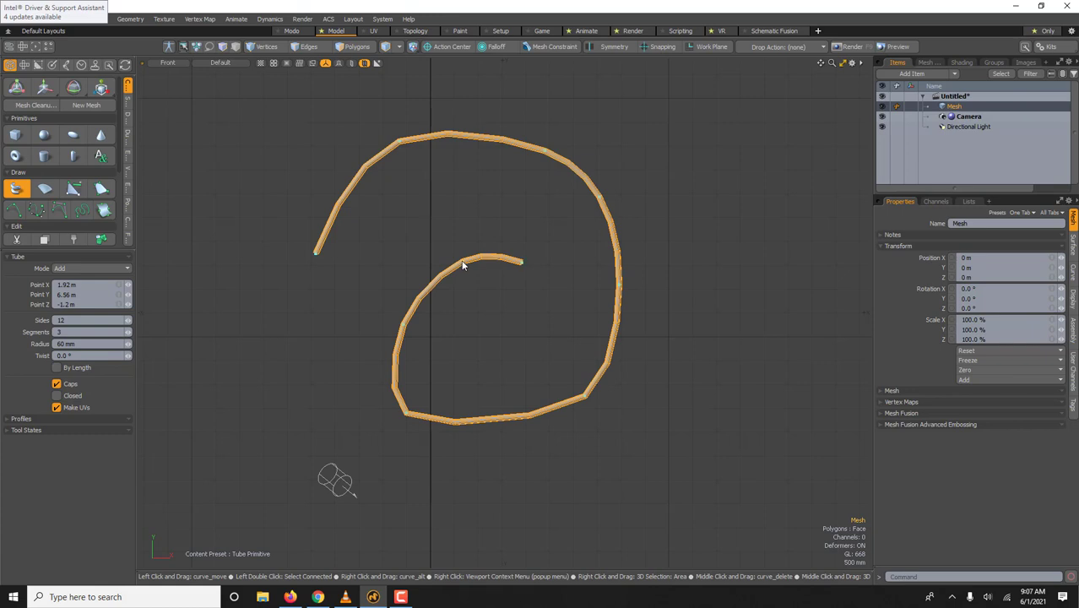
Reposition three path points on the inner part of the spiral to round out its curve.
{"action": "left_click_drag", "start_coordinate": [463, 265], "coordinate": [431, 262]}
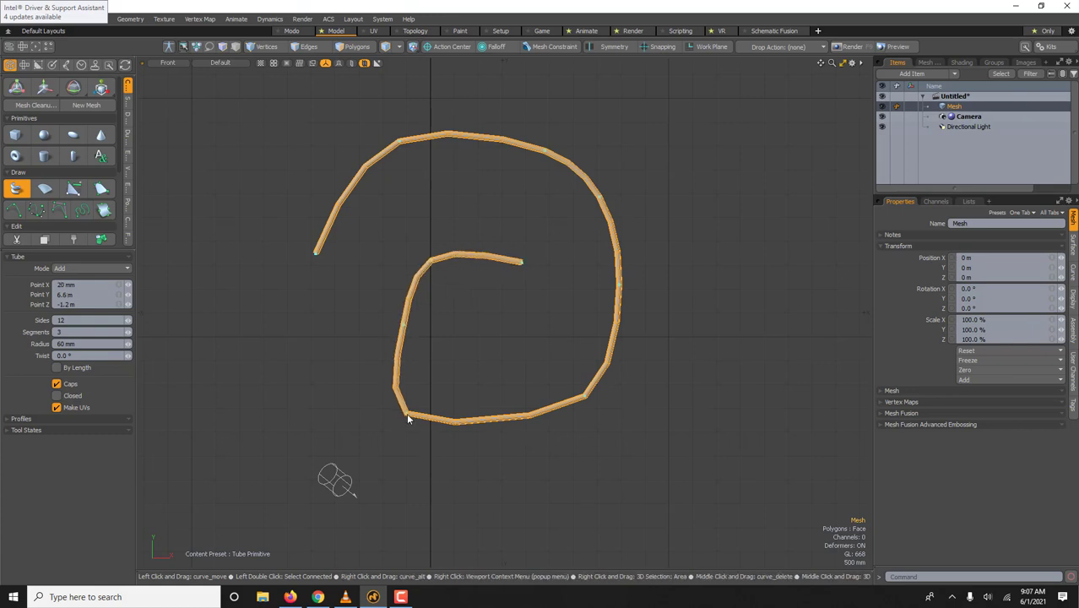
{"action": "left_click_drag", "start_coordinate": [408, 418], "coordinate": [404, 395]}
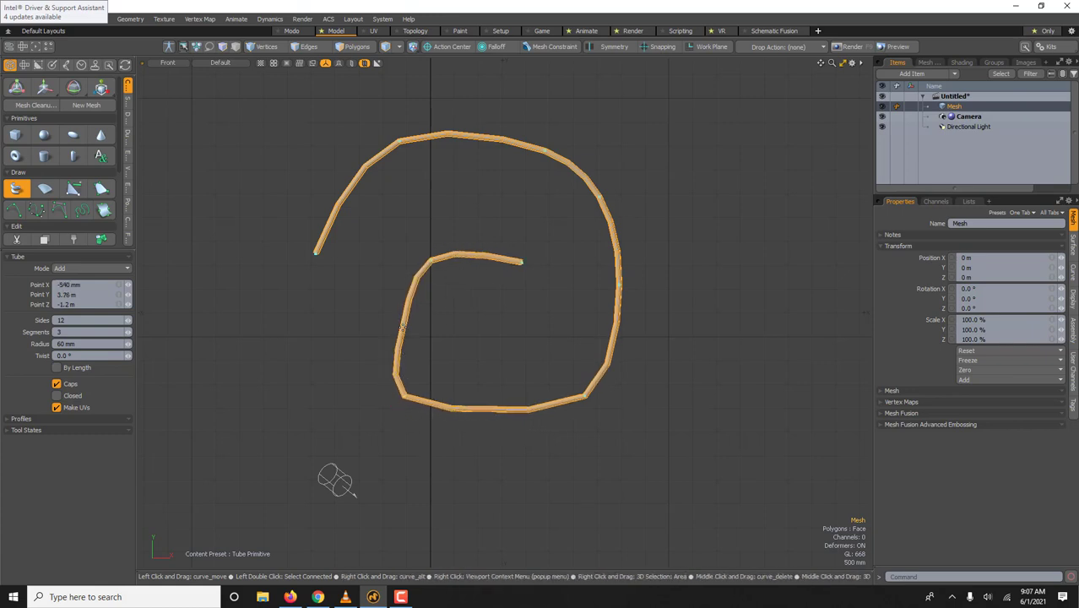
{"action": "left_click_drag", "start_coordinate": [402, 330], "coordinate": [381, 324]}
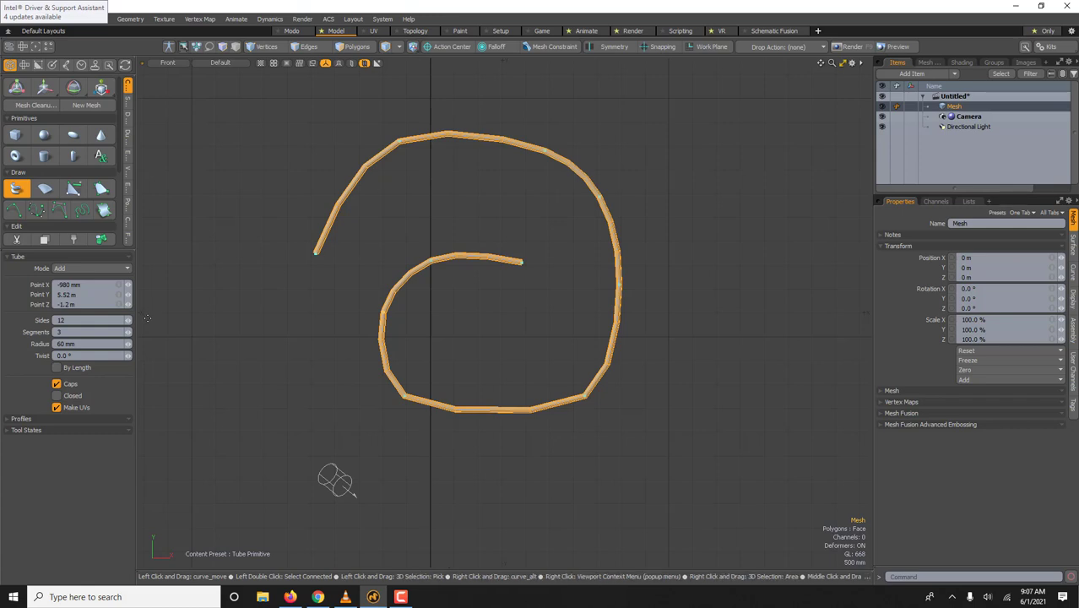
Set the tube's radius to 80 mm and finish it with the lower-left path point moved to about X -20 mm, Y 3.74 m.
{"action": "left_click", "coordinate": [73, 344]}
{"action": "type", "text": "8"}
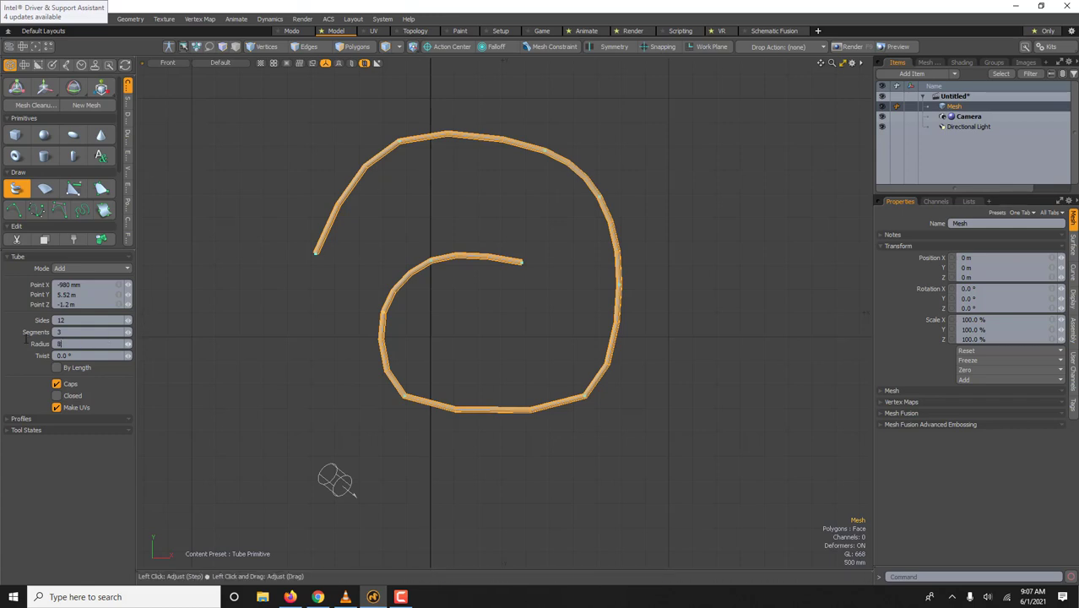
{"action": "key", "text": "Return"}
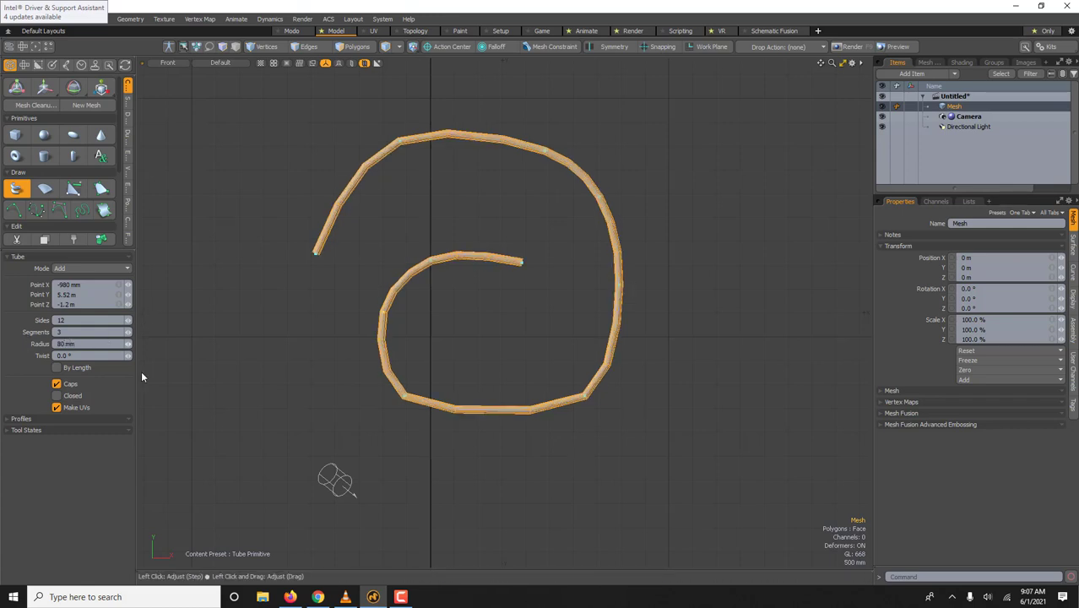
{"action": "left_click_drag", "start_coordinate": [406, 400], "coordinate": [429, 395]}
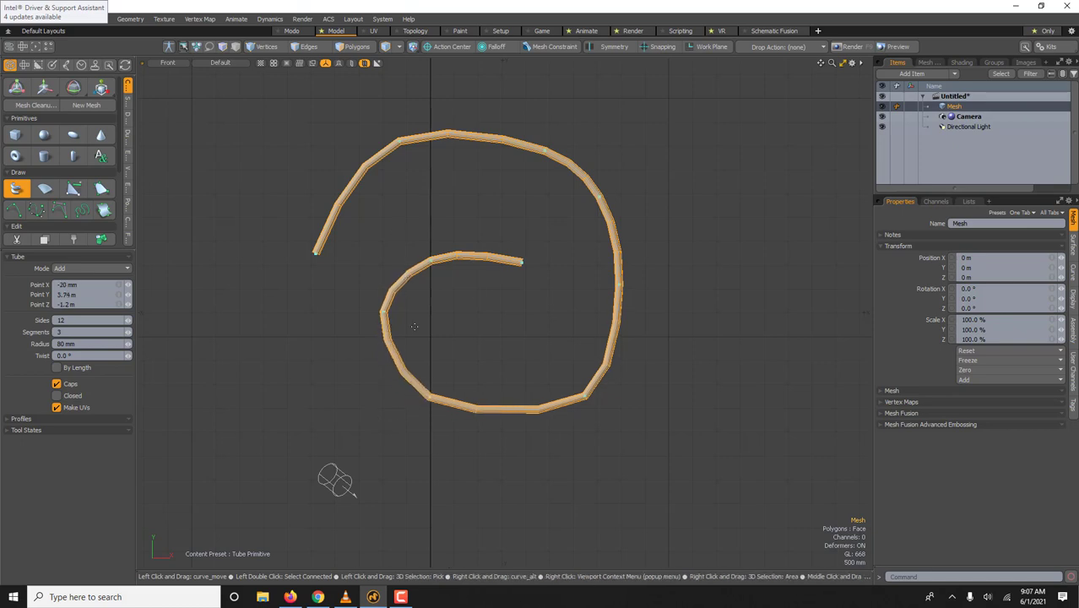
{"action": "key", "text": "space"}
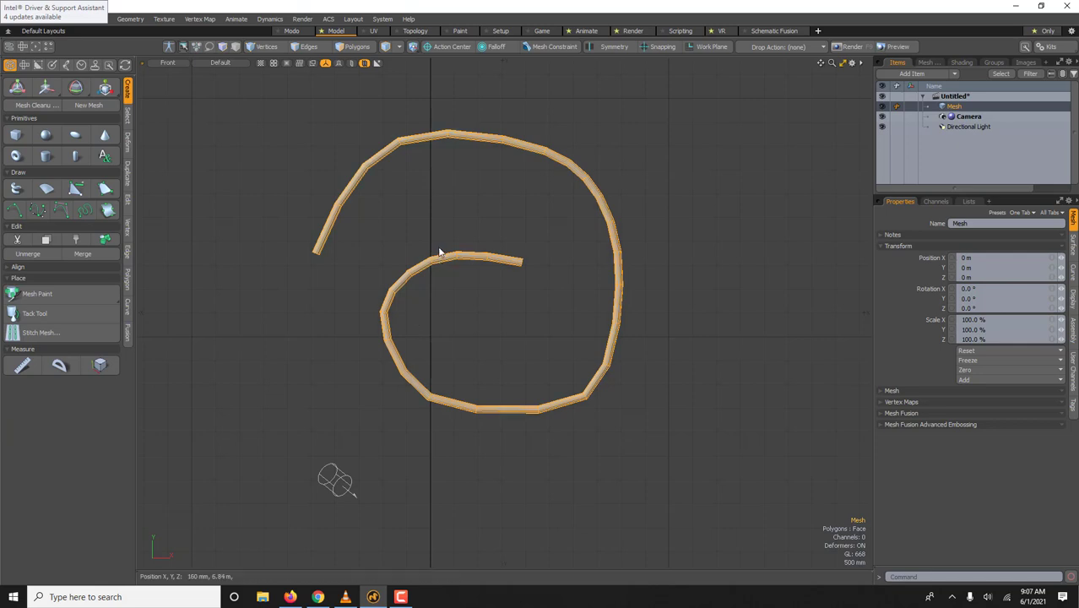
Add an edge loop close to each end of the tube and convert it to a Catmull-Clark subdivision surface.
{"action": "scroll", "coordinate": [439, 250], "scroll_direction": "up", "scroll_amount": 3}
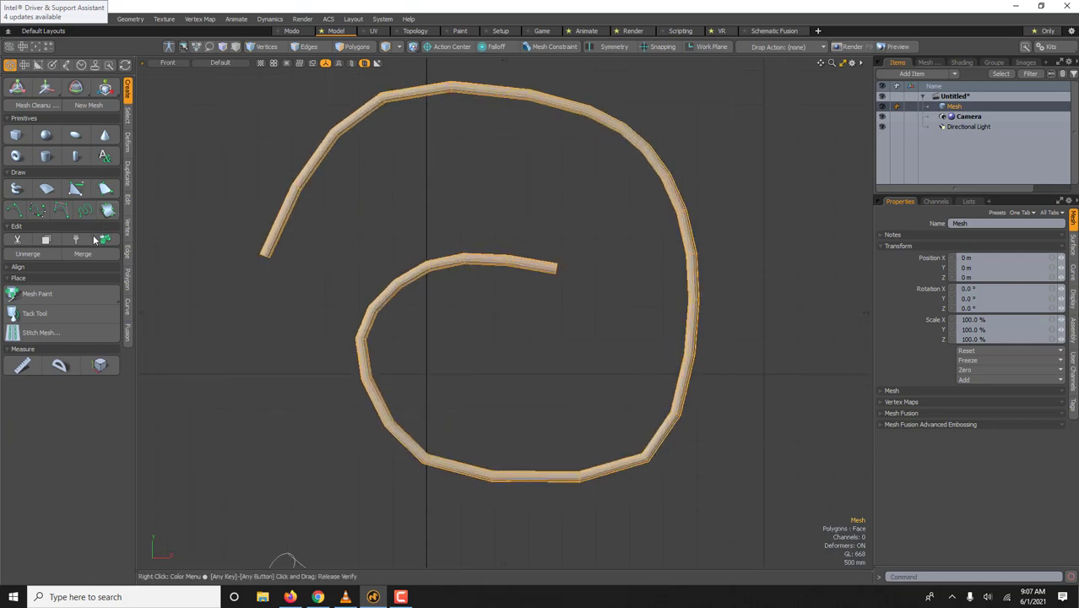
{"action": "left_click", "coordinate": [129, 254]}
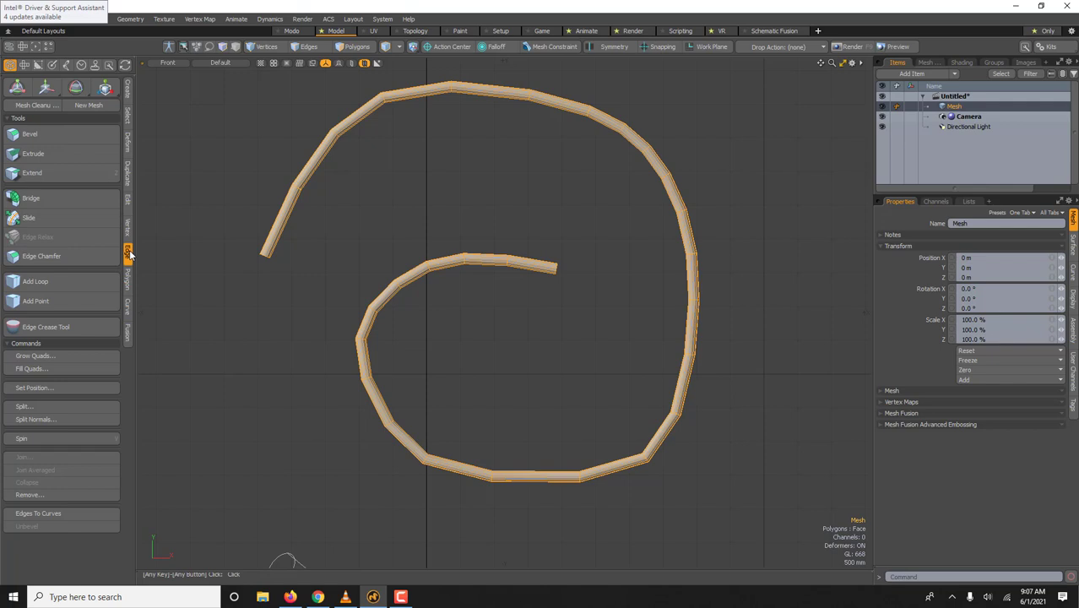
{"action": "left_click", "coordinate": [36, 282]}
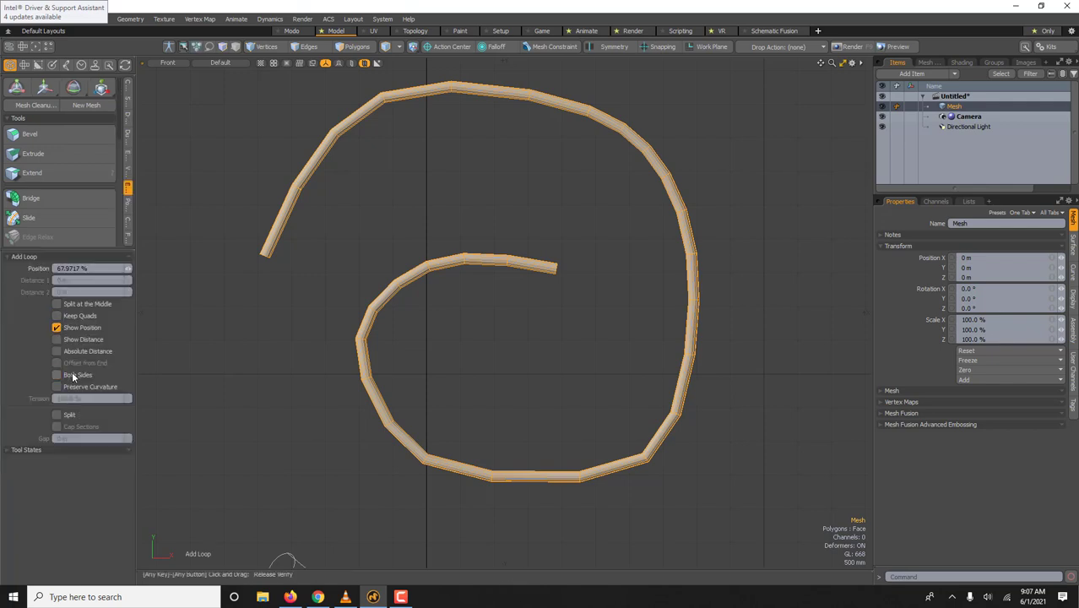
{"action": "scroll", "coordinate": [268, 265], "scroll_direction": "up", "scroll_amount": 5}
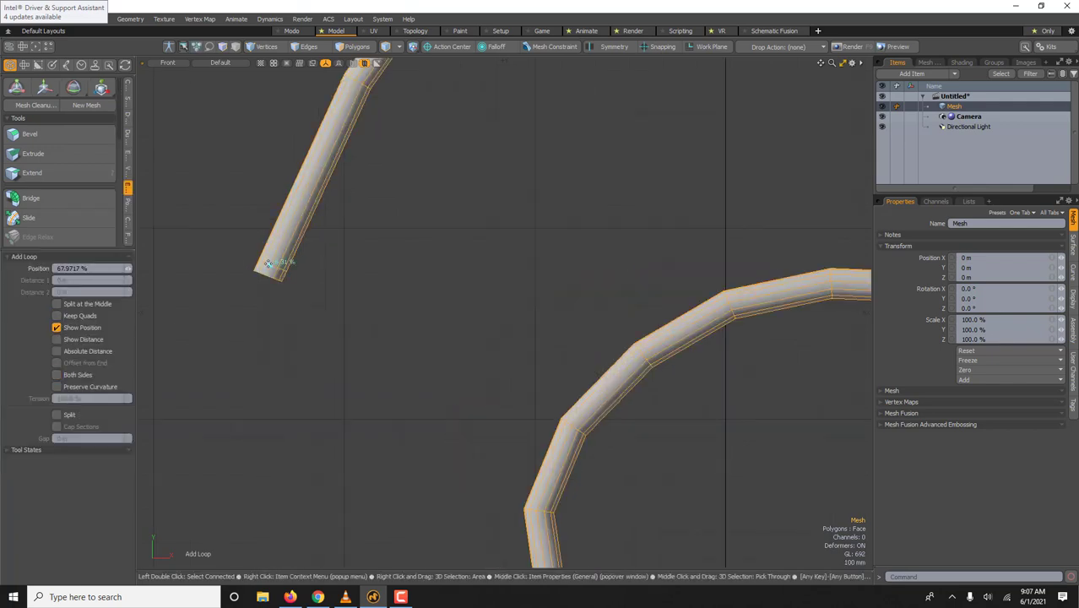
{"action": "left_click", "coordinate": [269, 266]}
{"action": "scroll", "coordinate": [470, 267], "scroll_direction": "down", "scroll_amount": 3}
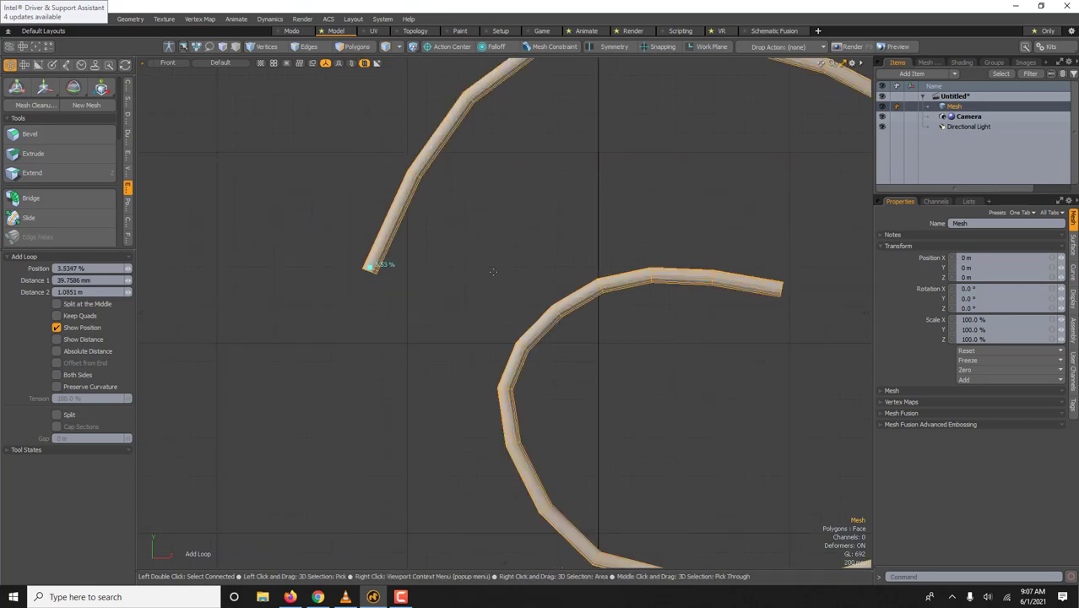
{"action": "left_click_drag", "start_coordinate": [531, 275], "coordinate": [473, 275], "text": "alt+shift"}
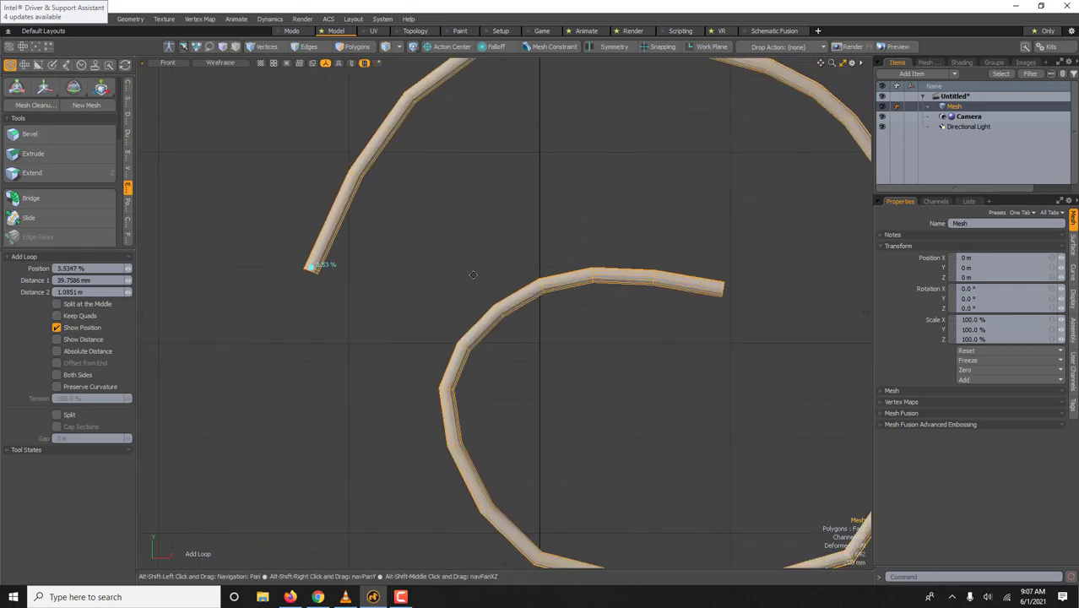
{"action": "left_click", "coordinate": [714, 281]}
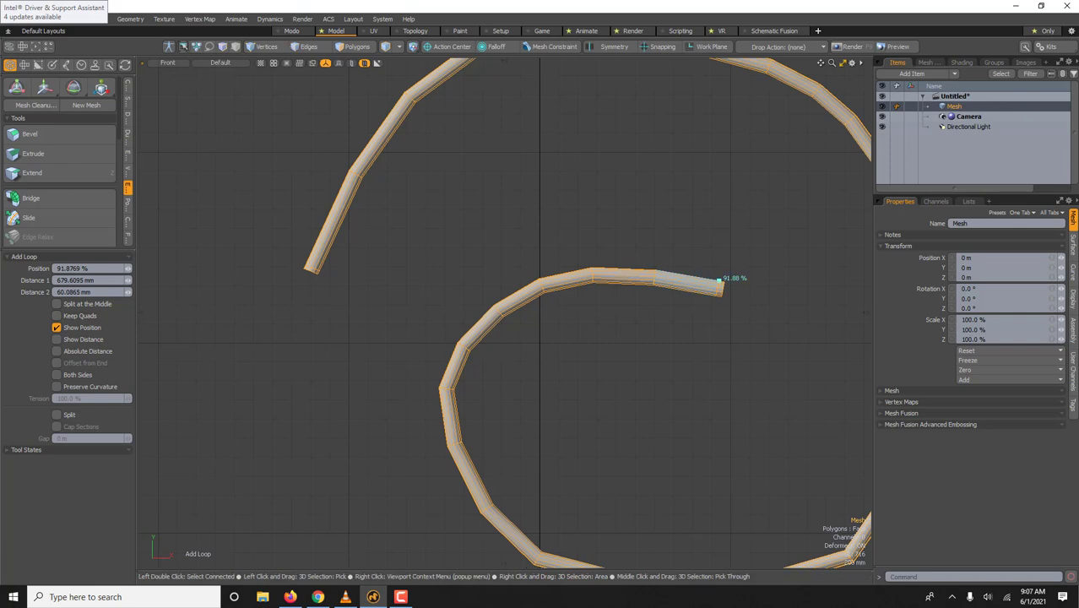
{"action": "key", "text": "space"}
{"action": "key", "text": "Tab"}
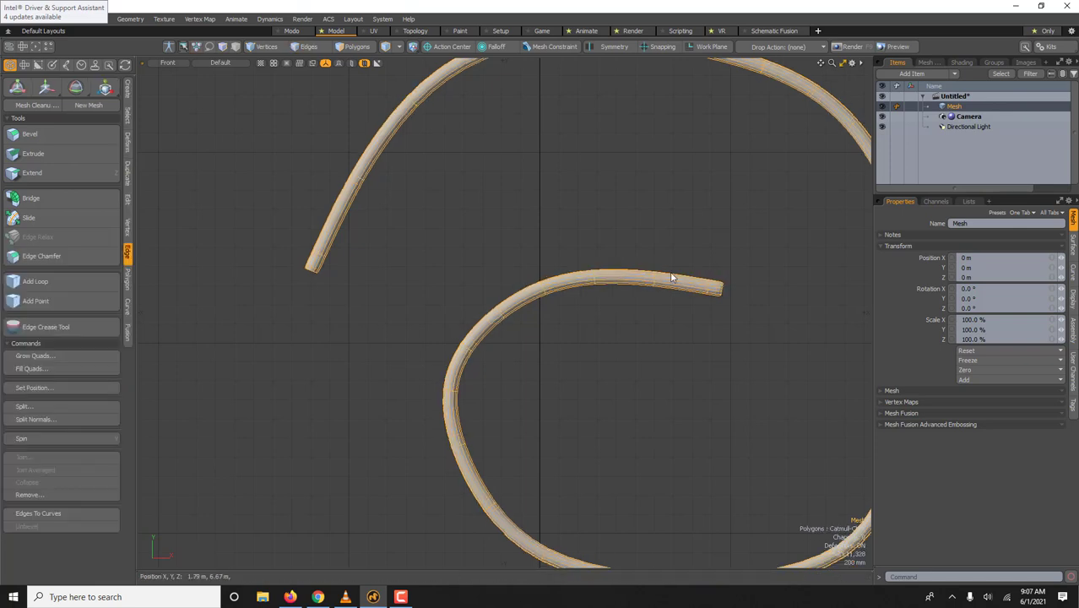
Select the ring of polygons near the top of the outer curve, scale it slightly and clear the selection.
{"action": "scroll", "coordinate": [495, 265], "scroll_direction": "down", "scroll_amount": 3}
{"action": "scroll", "coordinate": [496, 270], "scroll_direction": "up", "scroll_amount": 3}
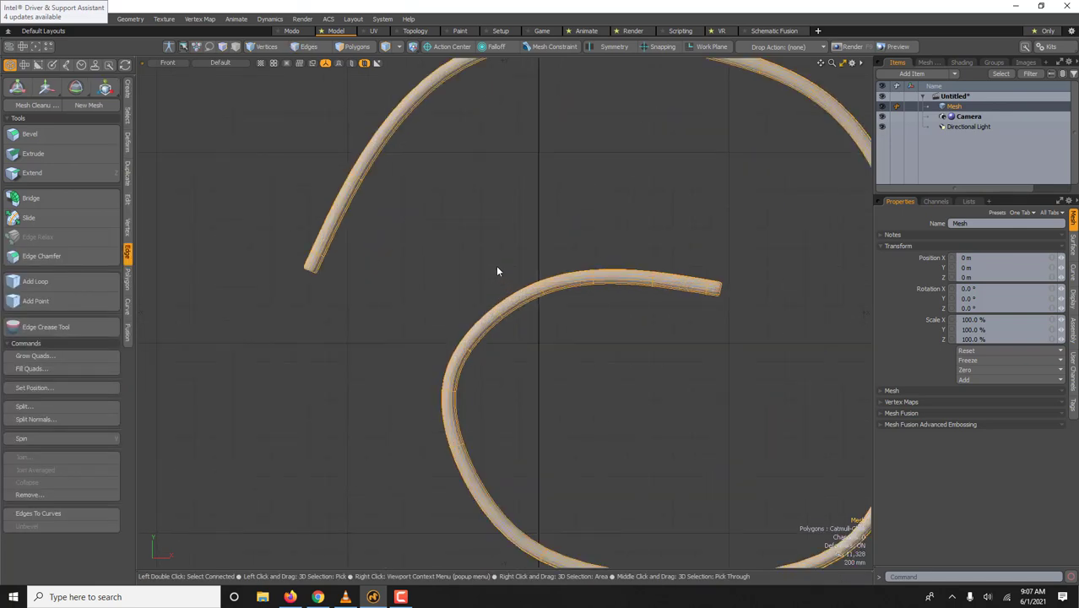
{"action": "scroll", "coordinate": [498, 271], "scroll_direction": "down", "scroll_amount": 2}
{"action": "middle_click_drag", "start_coordinate": [498, 271], "coordinate": [418, 335]}
{"action": "left_click", "coordinate": [353, 48]}
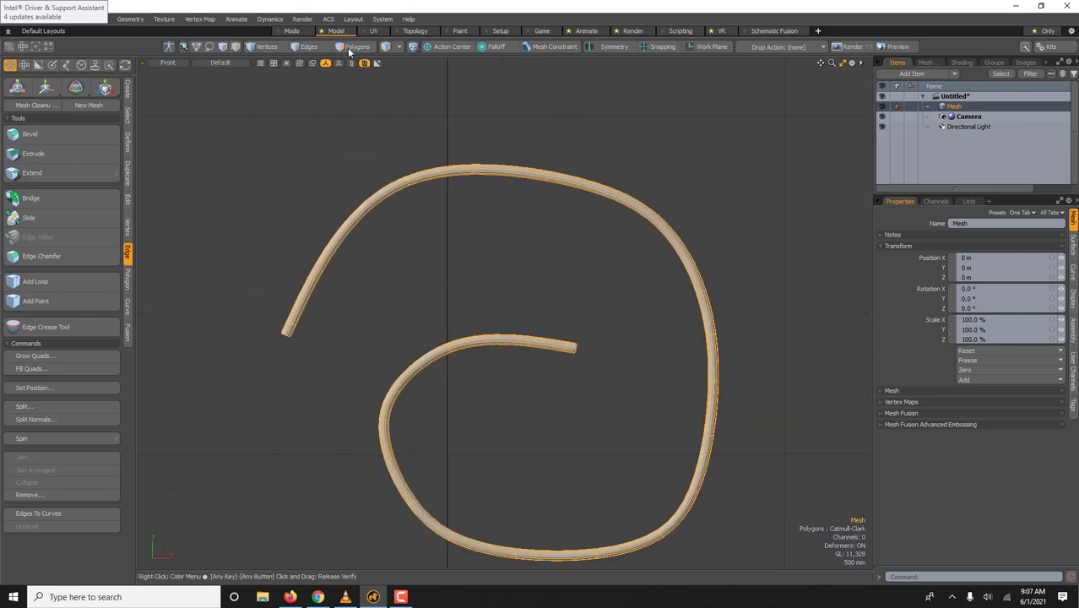
{"action": "right_click_drag", "start_coordinate": [378, 116], "coordinate": [483, 195]}
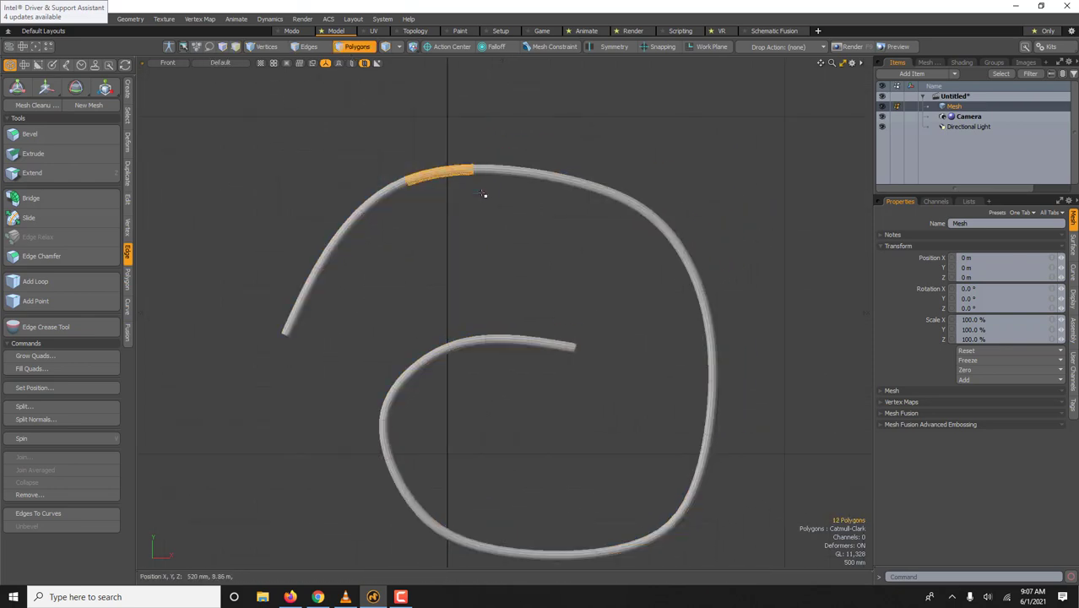
{"action": "key", "text": "r"}
{"action": "left_click_drag", "start_coordinate": [439, 169], "coordinate": [466, 169]}
{"action": "key", "text": "space"}
{"action": "left_click", "coordinate": [412, 129]}
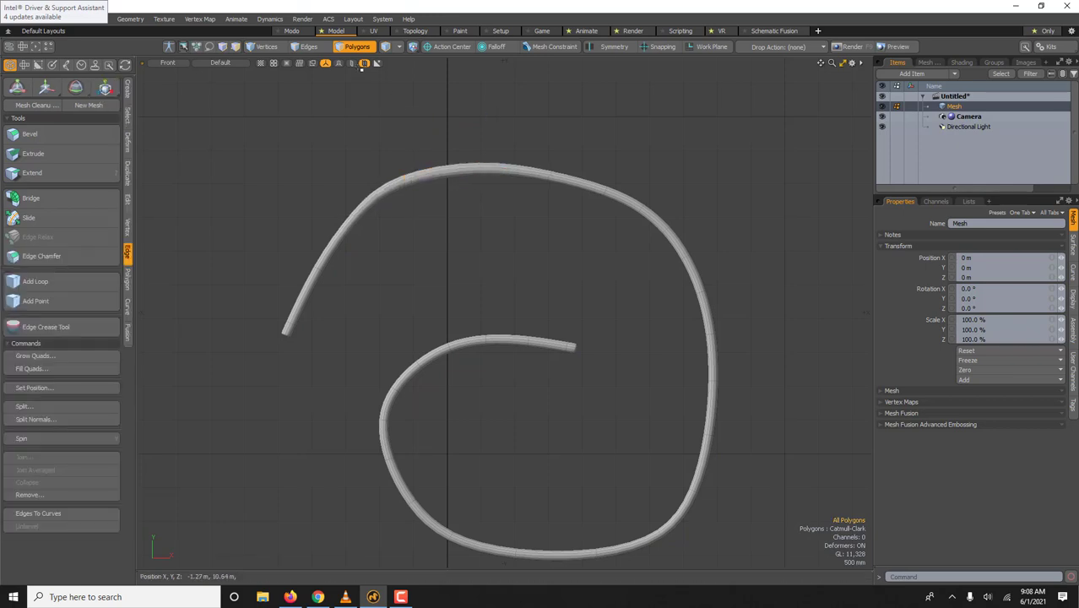
Switch the tube mesh from Catmull-Clark subdivision back to plain faces.
{"action": "left_click", "coordinate": [358, 48]}
{"action": "scroll", "coordinate": [421, 187], "scroll_direction": "down", "scroll_amount": 1}
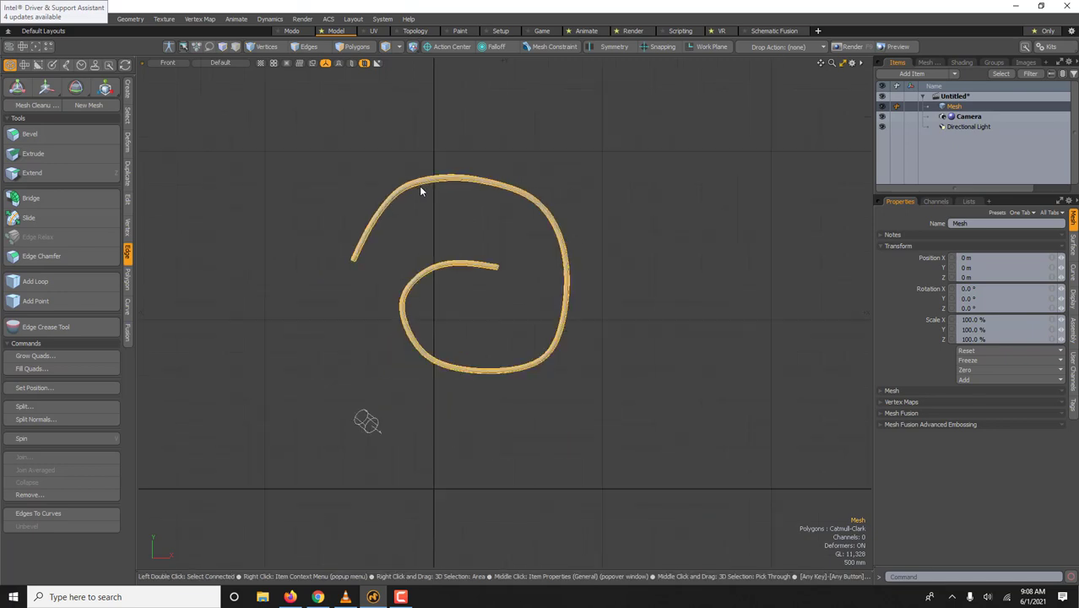
{"action": "scroll", "coordinate": [421, 187], "scroll_direction": "up", "scroll_amount": 1}
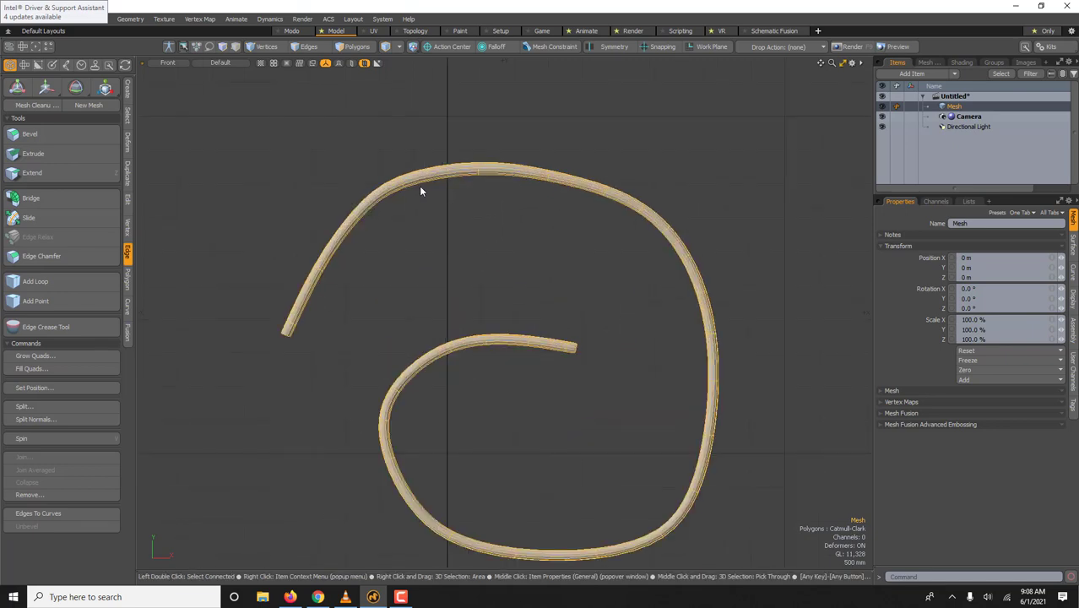
{"action": "key", "text": "Tab"}
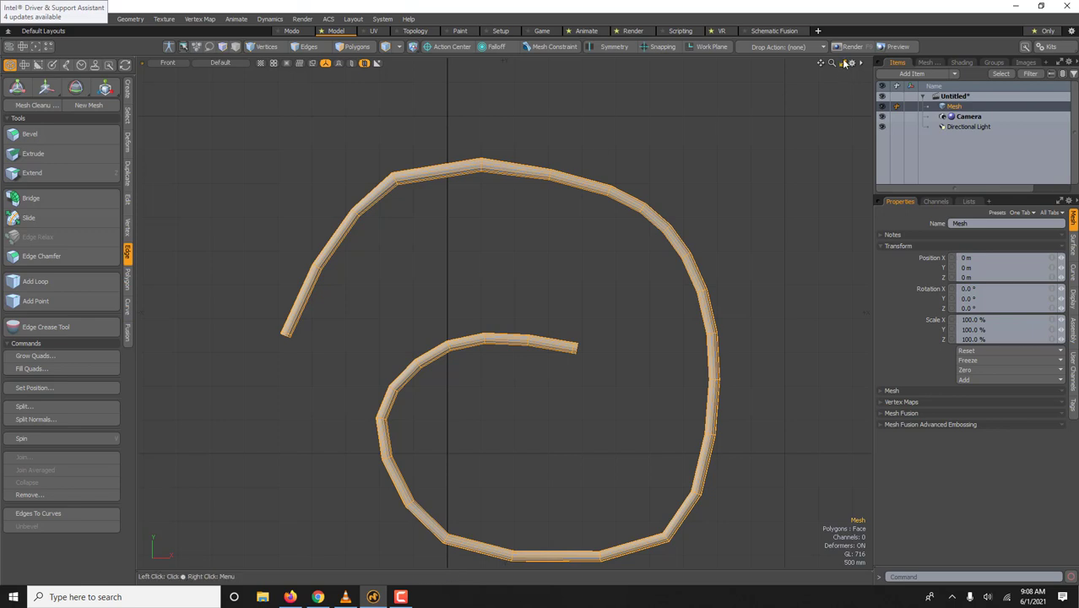
In an enlarged perspective view, delete the end-cap polygons at both ends of the tube.
{"action": "left_click", "coordinate": [844, 64]}
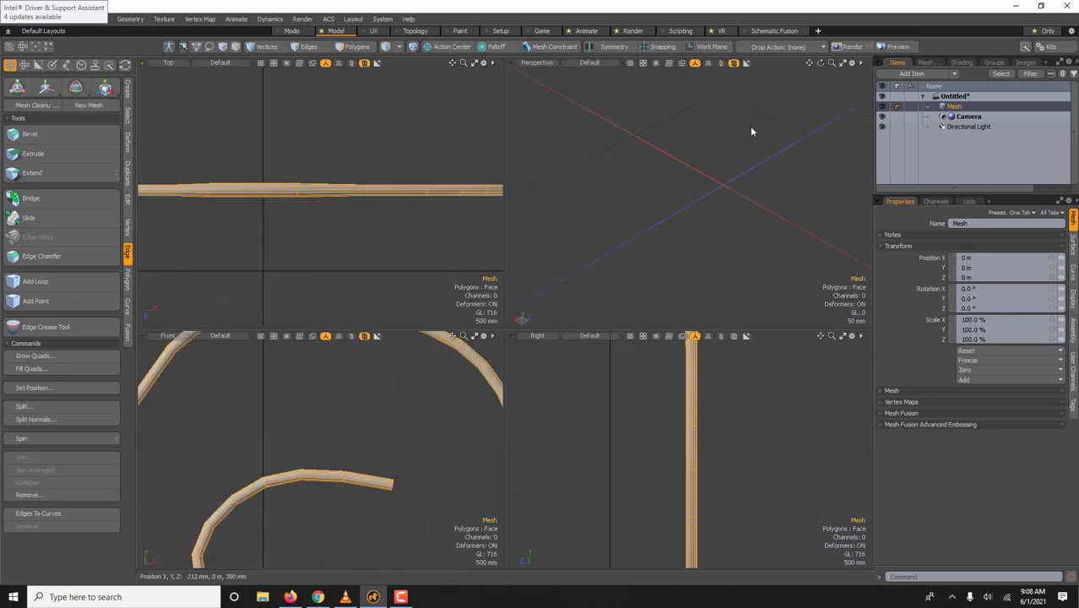
{"action": "key", "text": "a"}
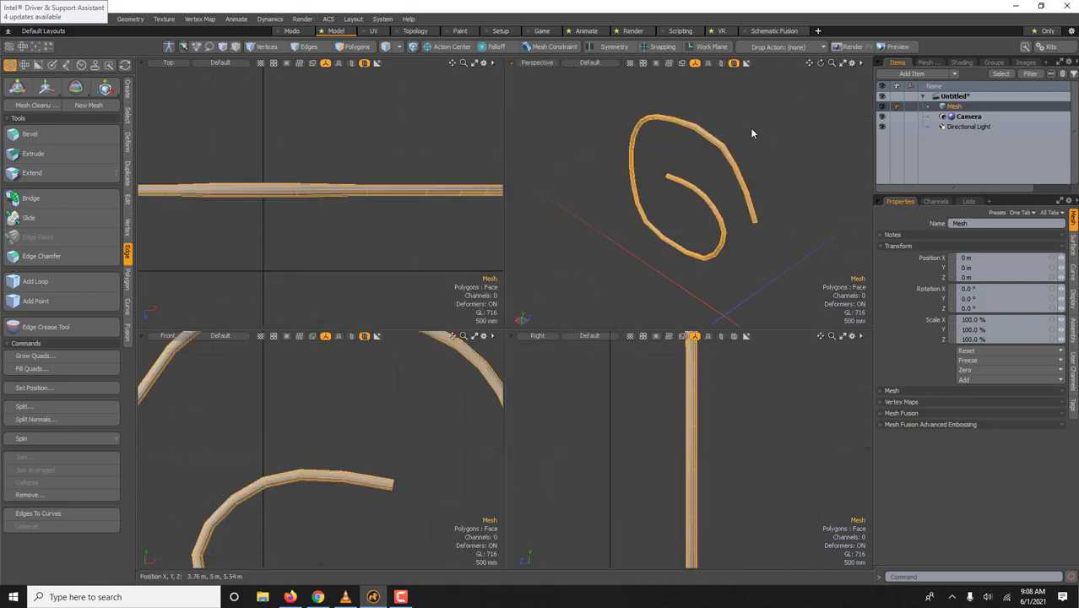
{"action": "left_click", "coordinate": [844, 65]}
{"action": "scroll", "coordinate": [656, 224], "scroll_direction": "up", "scroll_amount": 5}
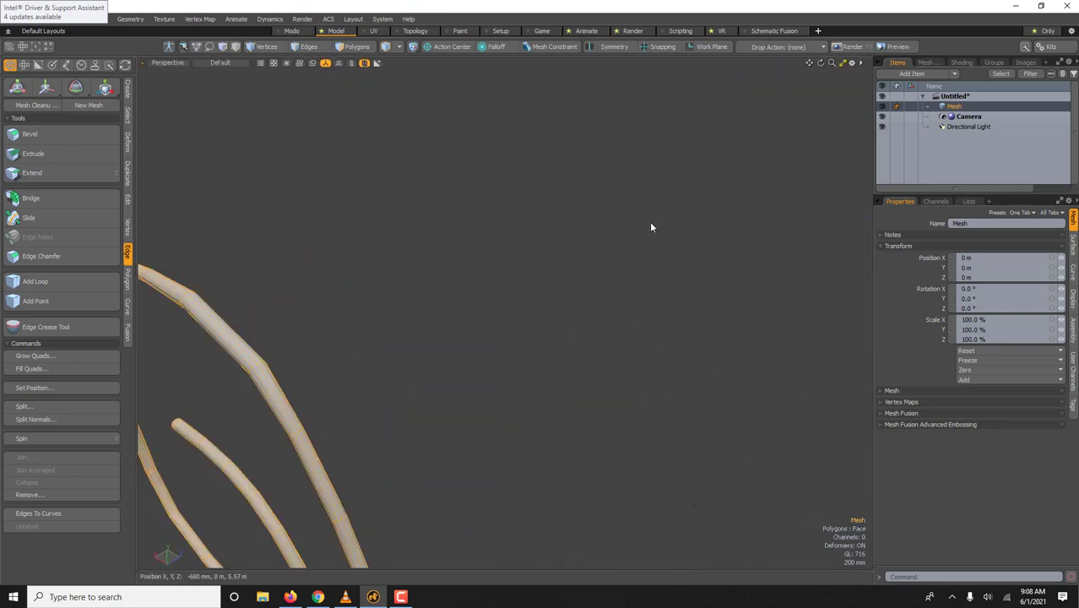
{"action": "middle_click_drag", "start_coordinate": [587, 257], "coordinate": [337, 256]}
{"action": "scroll", "coordinate": [336, 256], "scroll_direction": "up", "scroll_amount": 3}
{"action": "left_click_drag", "start_coordinate": [343, 258], "coordinate": [384, 233], "text": "alt+shift"}
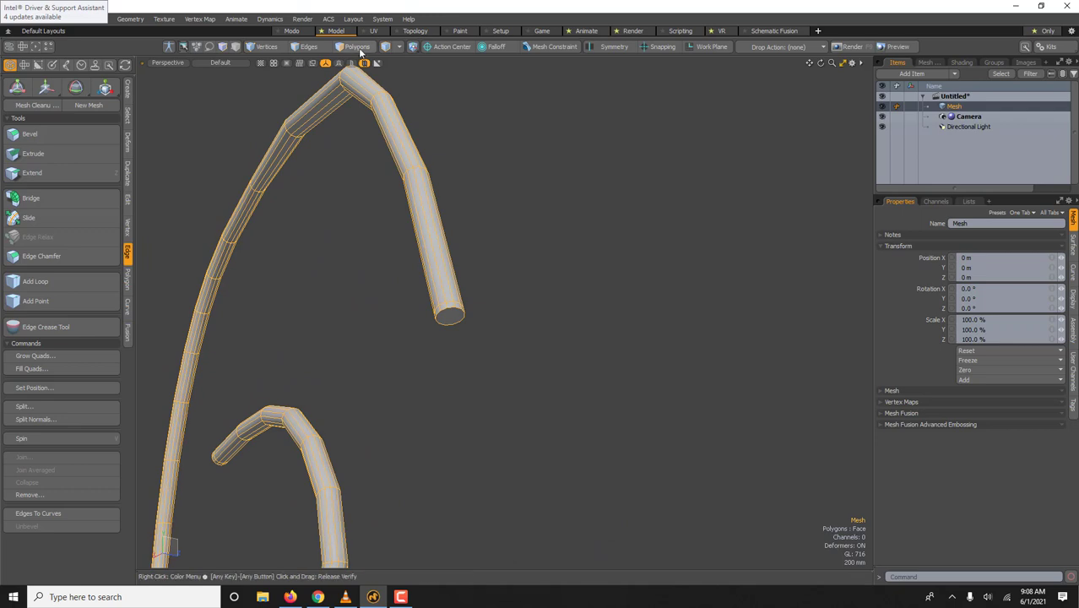
{"action": "left_click", "coordinate": [358, 48]}
{"action": "left_click", "coordinate": [446, 311]}
{"action": "key", "text": "Delete"}
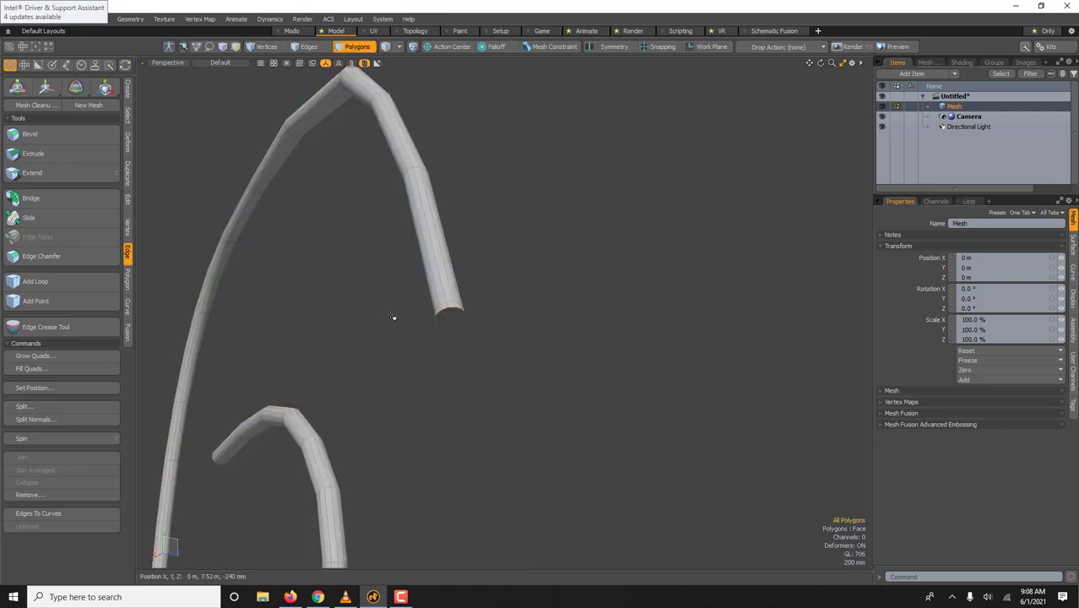
{"action": "middle_click_drag", "start_coordinate": [352, 306], "coordinate": [571, 333]}
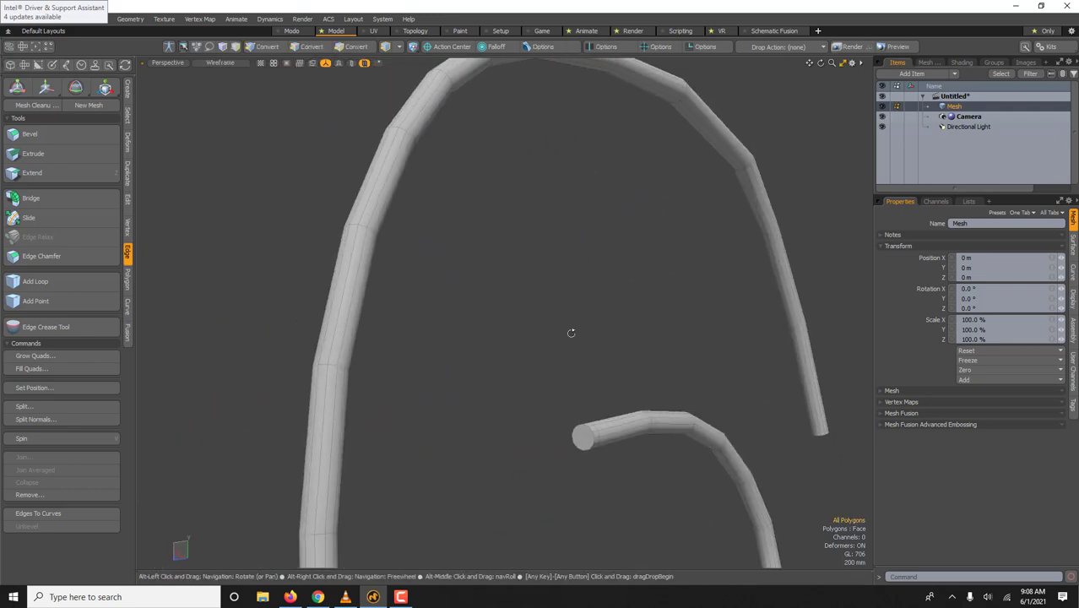
{"action": "left_click", "coordinate": [586, 437]}
{"action": "key", "text": "Delete"}
Thicken the whole open tube with an offset of 40 mm and clear the selection.
{"action": "middle_click_drag", "start_coordinate": [714, 409], "coordinate": [388, 119]}
{"action": "left_click", "coordinate": [356, 47]}
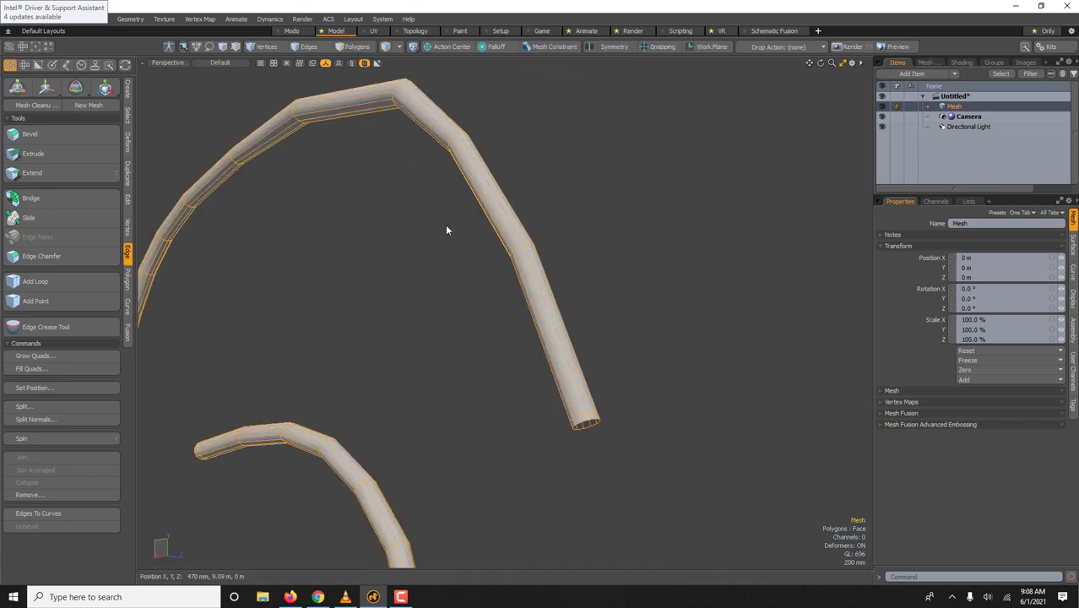
{"action": "left_click", "coordinate": [128, 281]}
{"action": "left_click", "coordinate": [55, 245]}
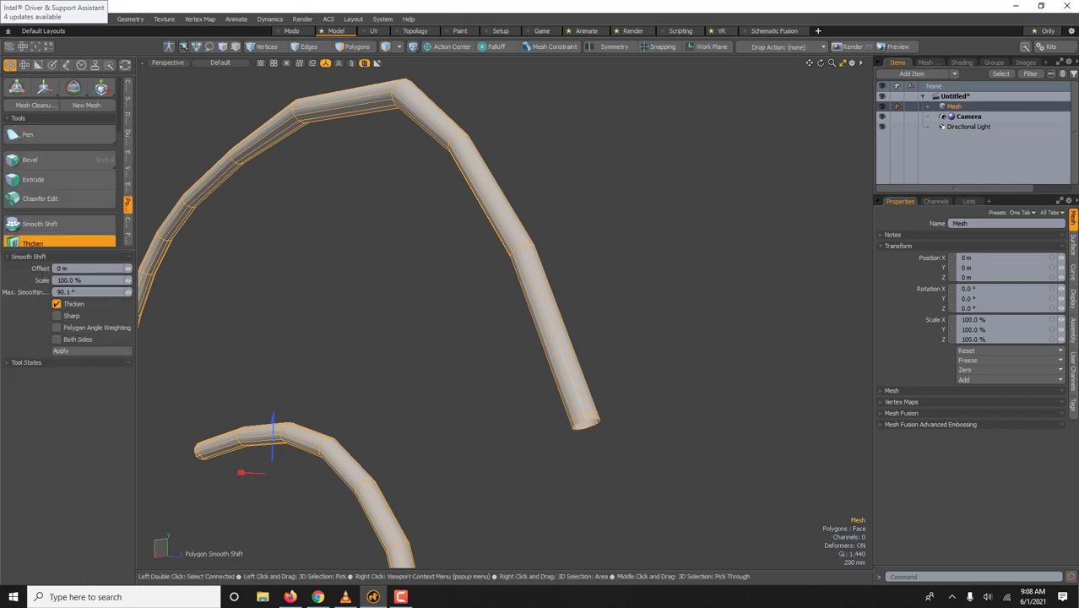
{"action": "left_click_drag", "start_coordinate": [272, 417], "coordinate": [272, 399]}
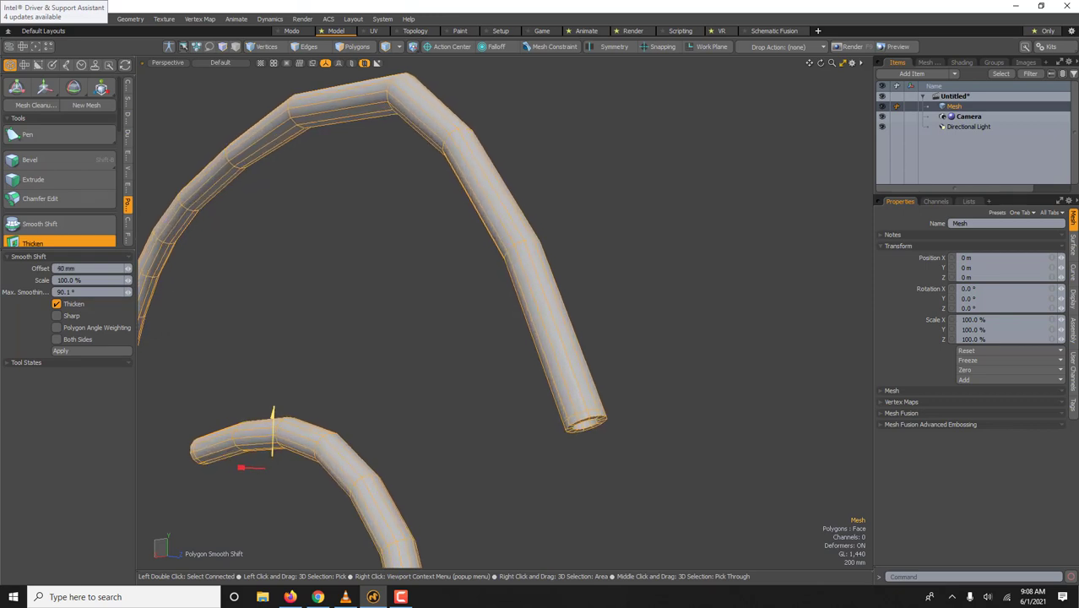
{"action": "key", "text": "space"}
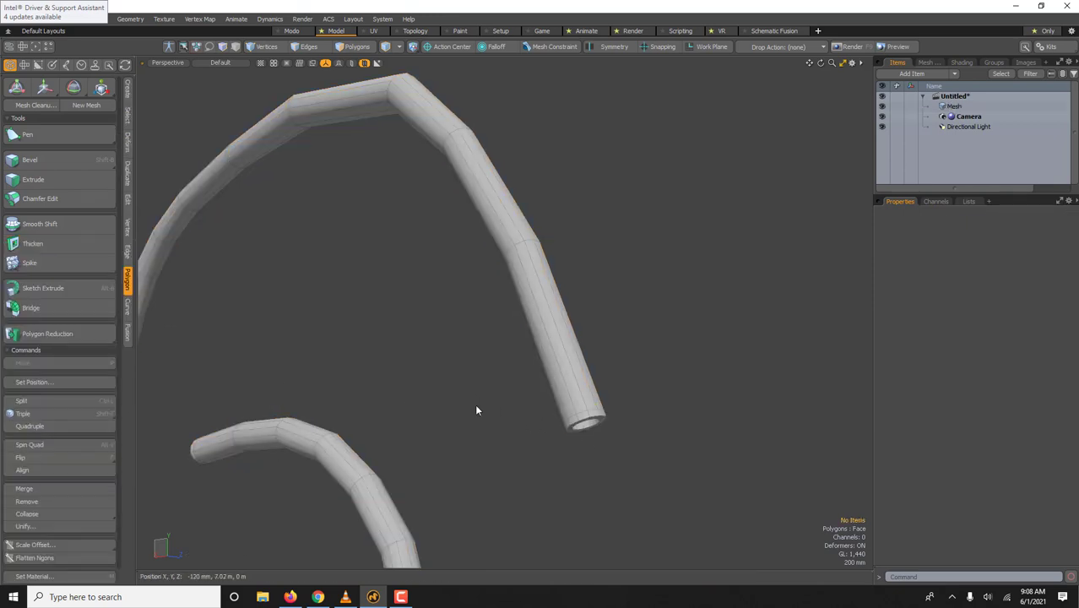
{"action": "left_click", "coordinate": [476, 409]}
Preview the thickened tube as a Catmull-Clark surface, examine its open outer end, and return to plain faces.
{"action": "left_click_drag", "start_coordinate": [479, 409], "coordinate": [487, 383], "text": "alt"}
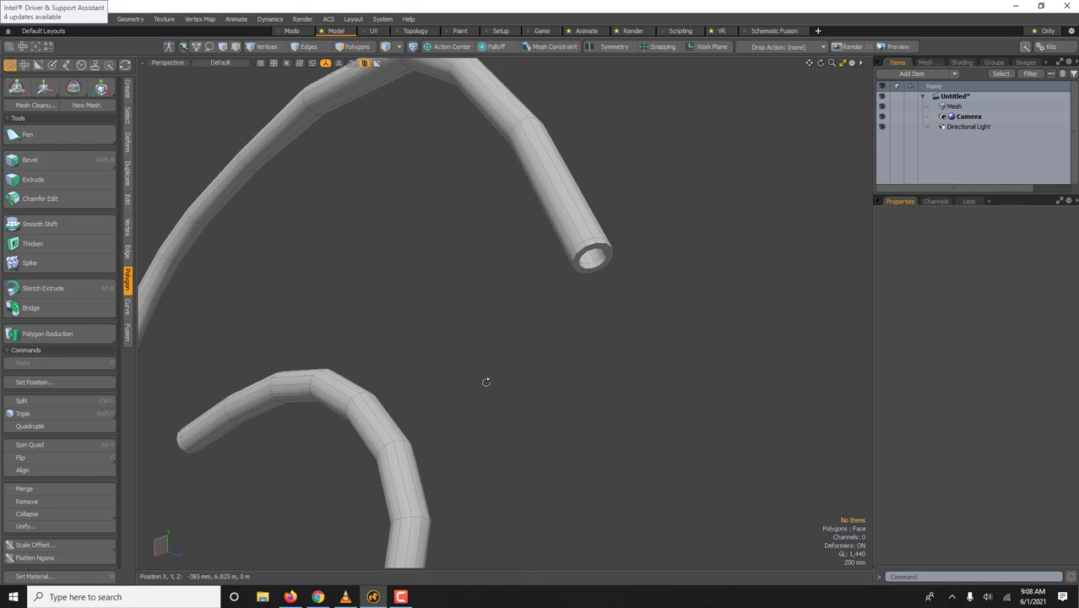
{"action": "key", "text": "Tab"}
{"action": "key", "text": "Tab"}
{"action": "key", "text": "Tab"}
{"action": "scroll", "coordinate": [591, 259], "scroll_direction": "up", "scroll_amount": 5}
{"action": "left_click", "coordinate": [591, 259]}
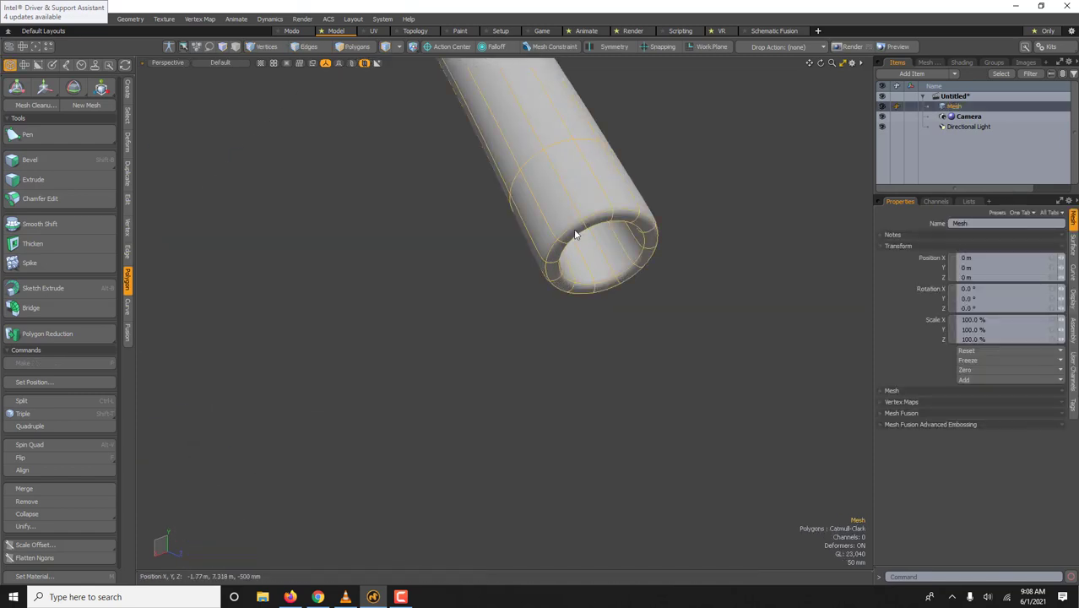
{"action": "key", "text": "Tab"}
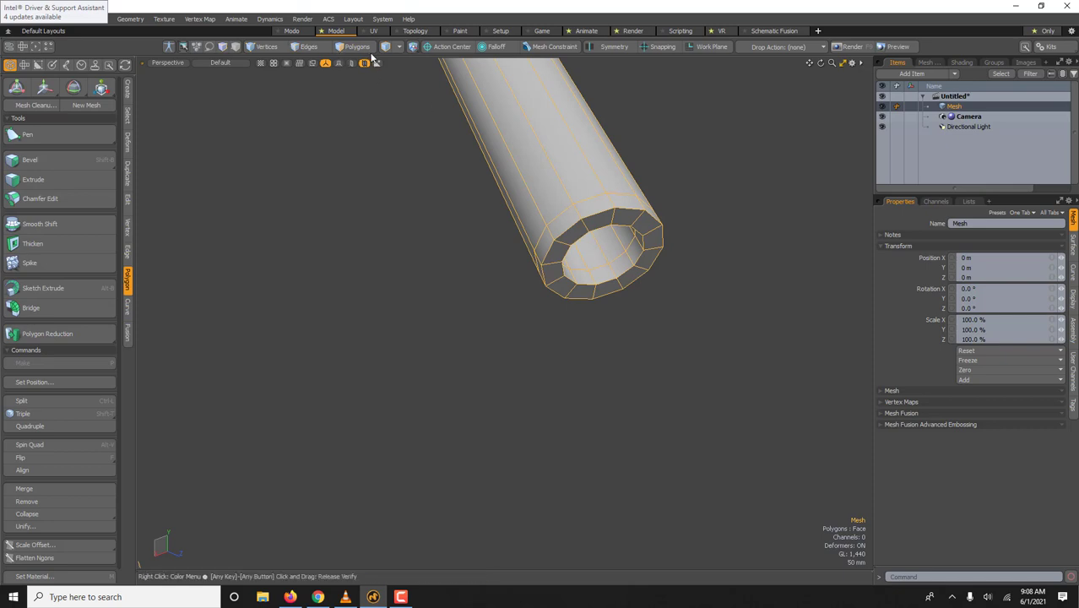
Bevel the ring of rim polygons at the tube's open outer end with zero shift and zero inset.
{"action": "left_click", "coordinate": [353, 47]}
{"action": "left_click", "coordinate": [589, 224]}
{"action": "left_click", "coordinate": [570, 234], "text": "shift"}
{"action": "key", "text": "l"}
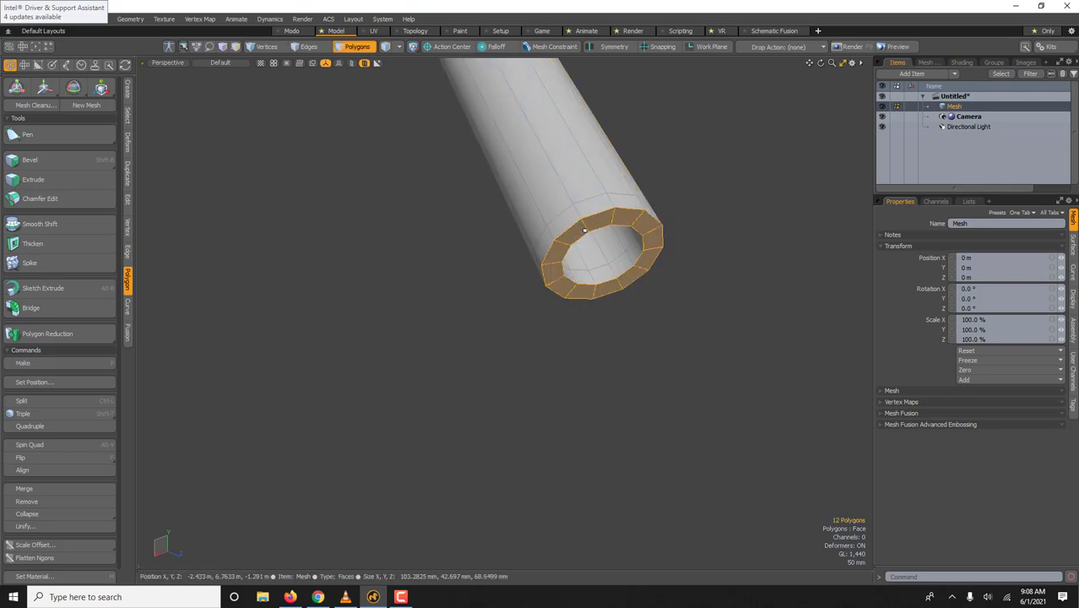
{"action": "key", "text": "shift+b"}
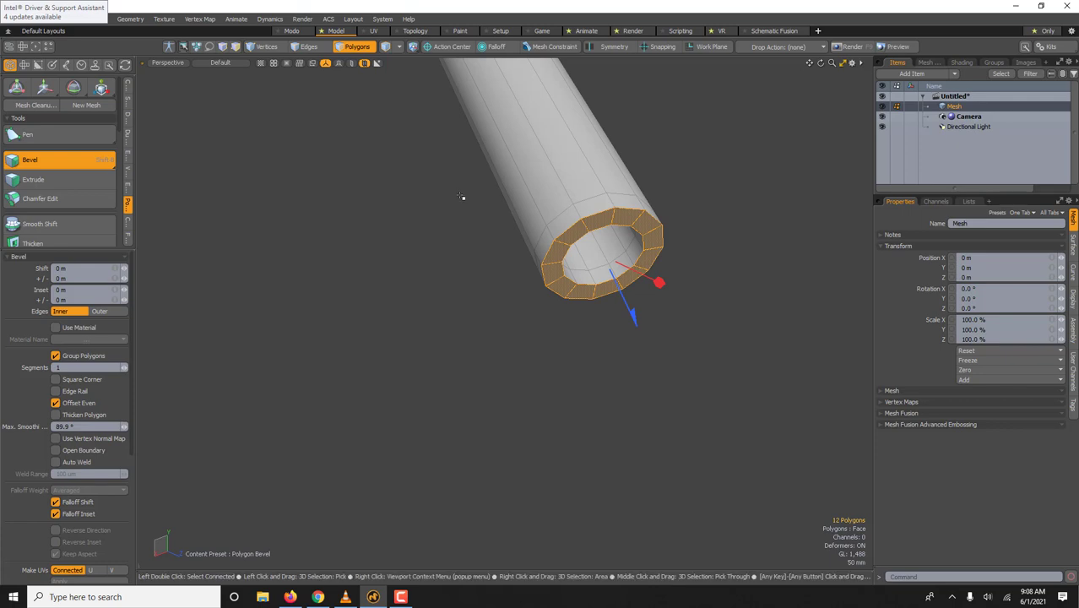
{"action": "key", "text": "space"}
{"action": "left_click", "coordinate": [424, 201]}
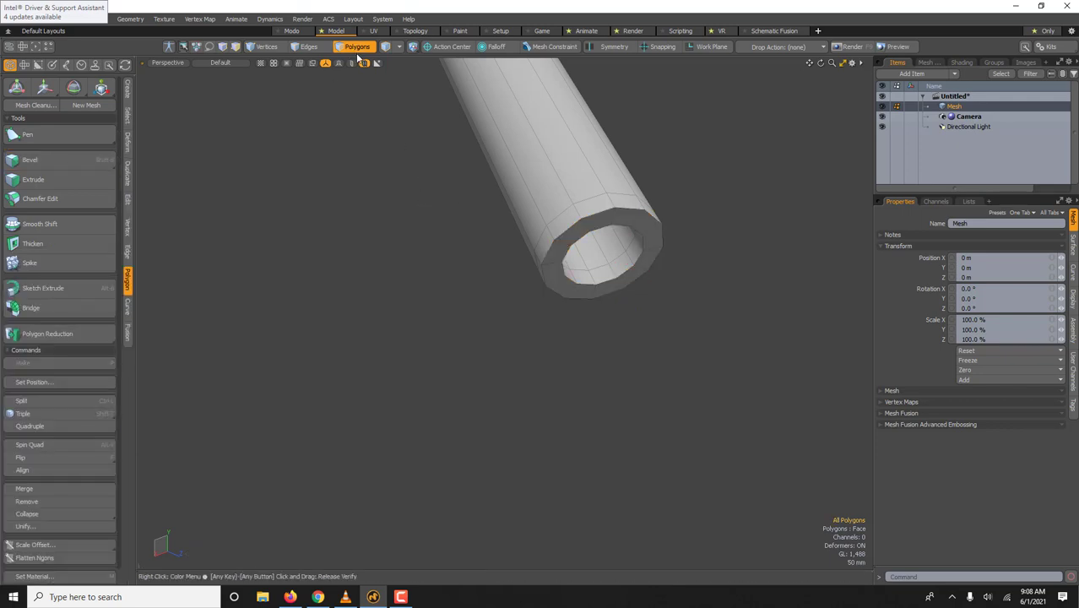
Convert the tube to a Catmull-Clark subdivision surface again and deselect it.
{"action": "left_click", "coordinate": [358, 49]}
{"action": "key", "text": "Tab"}
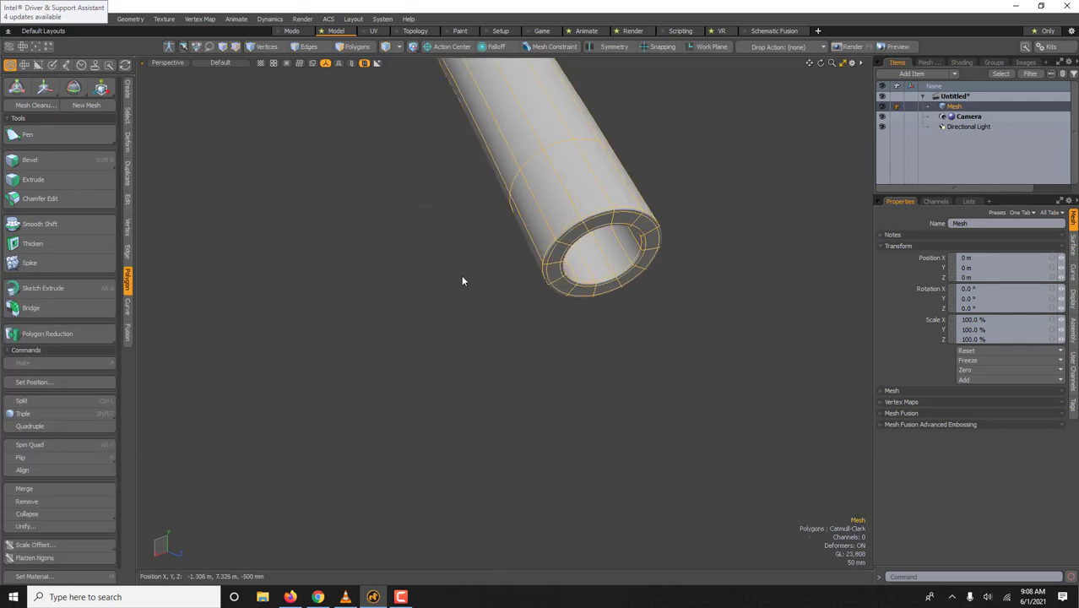
{"action": "left_click", "coordinate": [462, 281]}
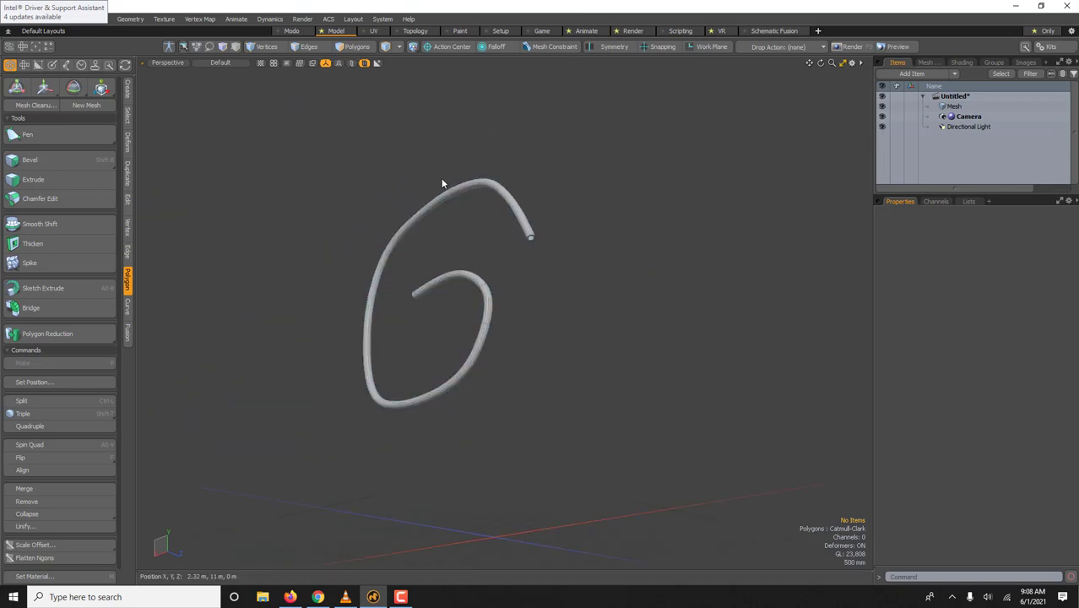
Delete the tube's mesh item from the scene, even though it is the last mesh.
{"action": "left_click", "coordinate": [445, 194]}
{"action": "key", "text": "Delete"}
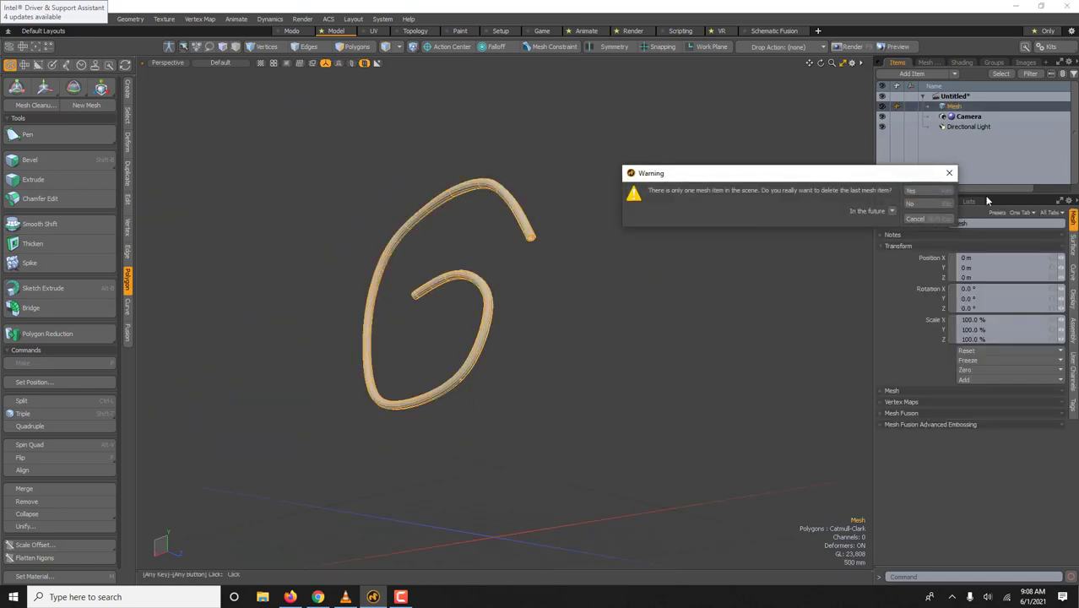
{"action": "left_click", "coordinate": [912, 191]}
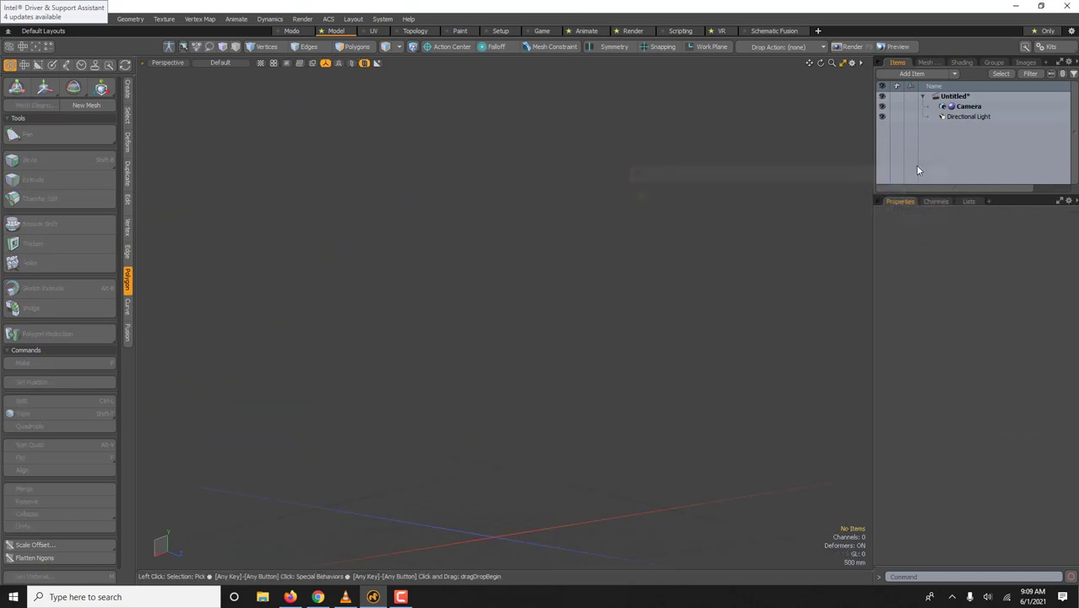
Restore the four-view layout and add a new empty mesh item.
{"action": "left_click", "coordinate": [842, 64]}
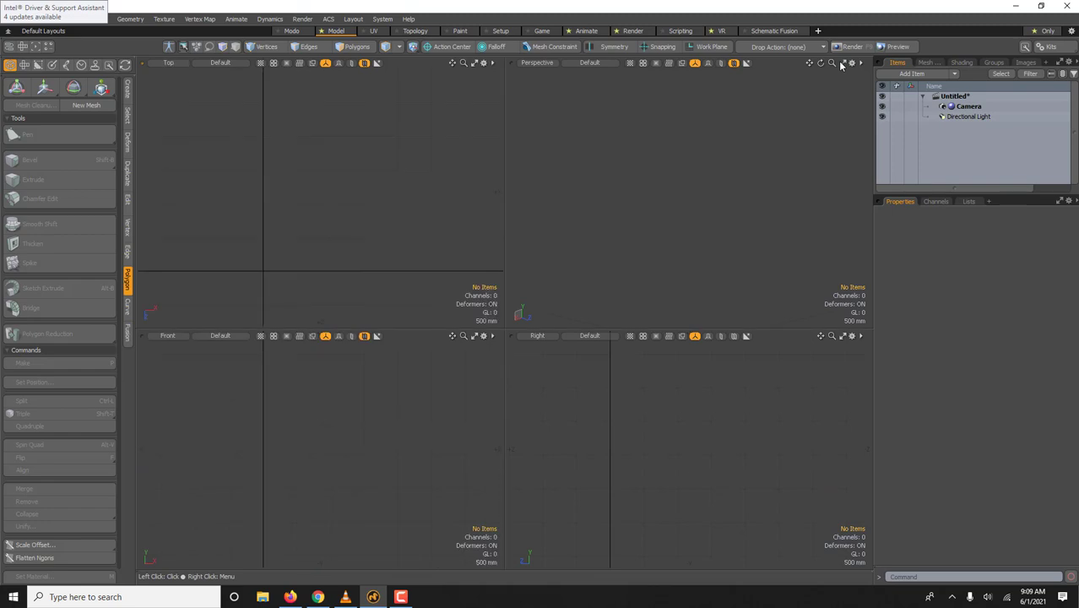
{"action": "left_click", "coordinate": [127, 90]}
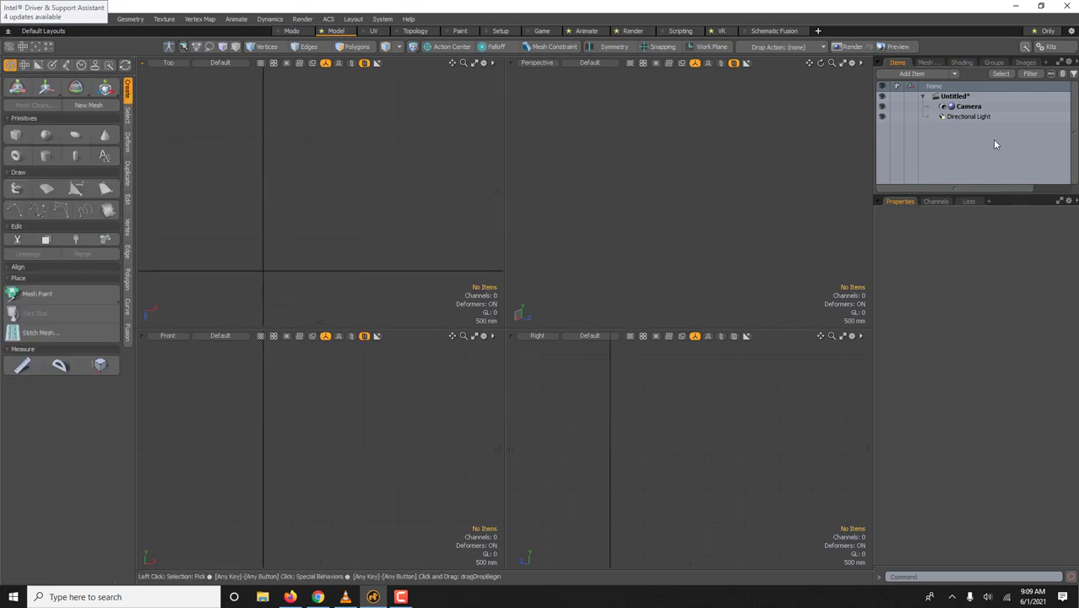
{"action": "key", "text": "n"}
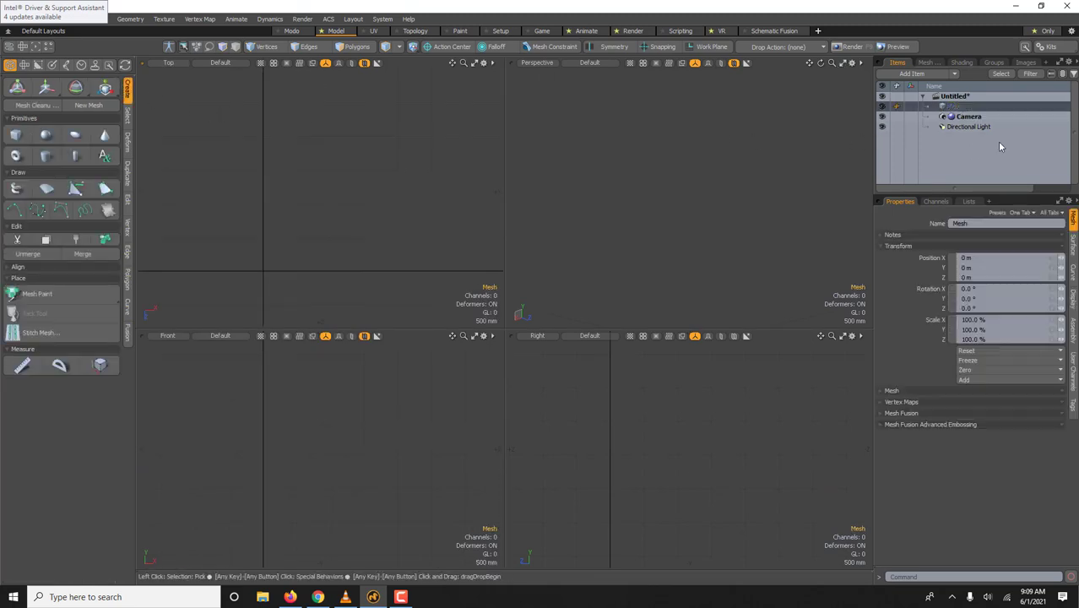
Draw an eight-point spiral B-spline in the front view, ending at about X 610 mm, Y 6.87 m.
{"action": "left_click", "coordinate": [60, 210]}
{"action": "left_click", "coordinate": [250, 489]}
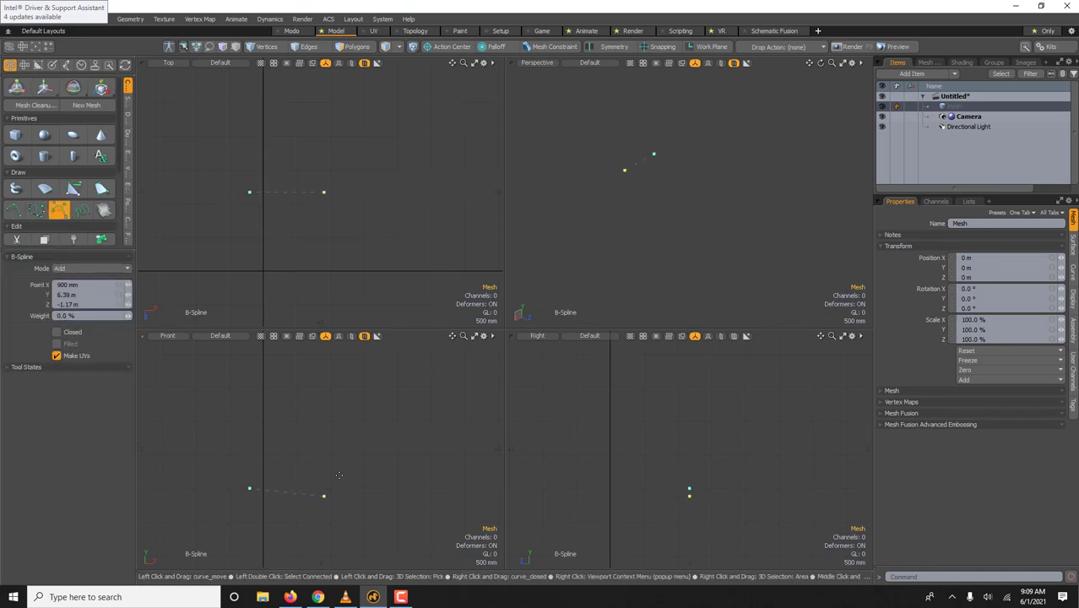
{"action": "left_click", "coordinate": [328, 438]}
{"action": "left_click", "coordinate": [296, 421]}
{"action": "left_click", "coordinate": [271, 435]}
{"action": "left_click", "coordinate": [281, 454]}
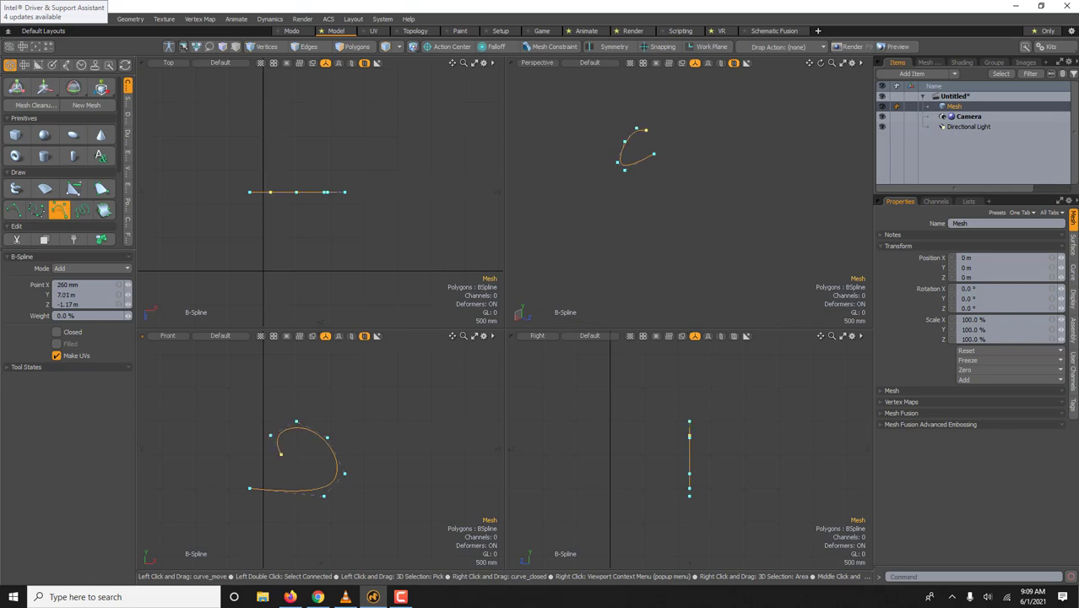
{"action": "left_click", "coordinate": [304, 464]}
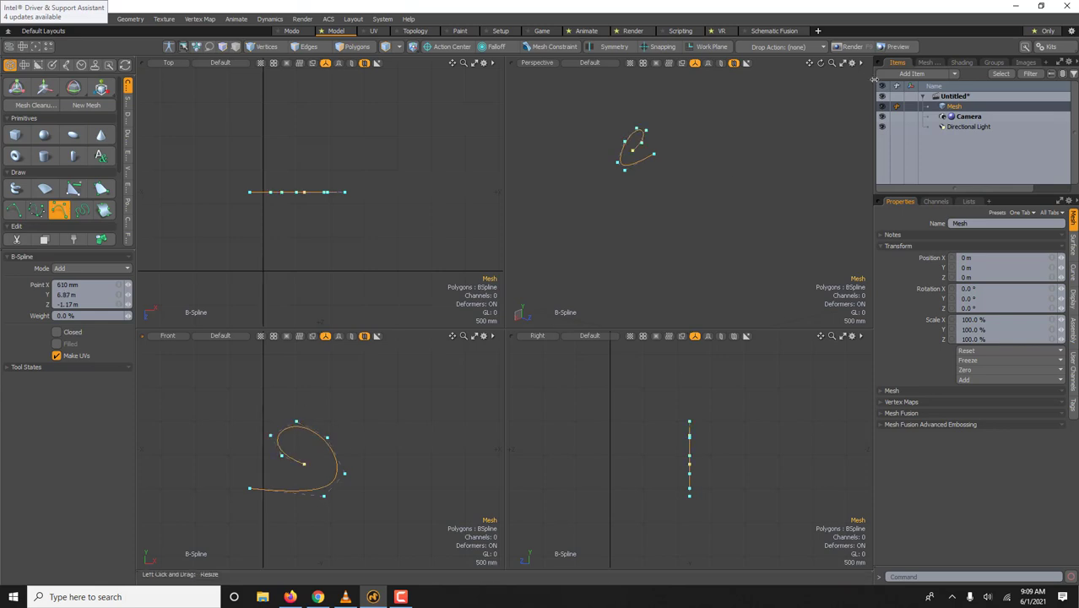
Move three B-spline points out of plane to Z about -941 mm, -1.3 m and -1.405 m, and finish the curve.
{"action": "key", "text": "a"}
{"action": "left_click_drag", "start_coordinate": [731, 153], "coordinate": [669, 194], "text": "alt"}
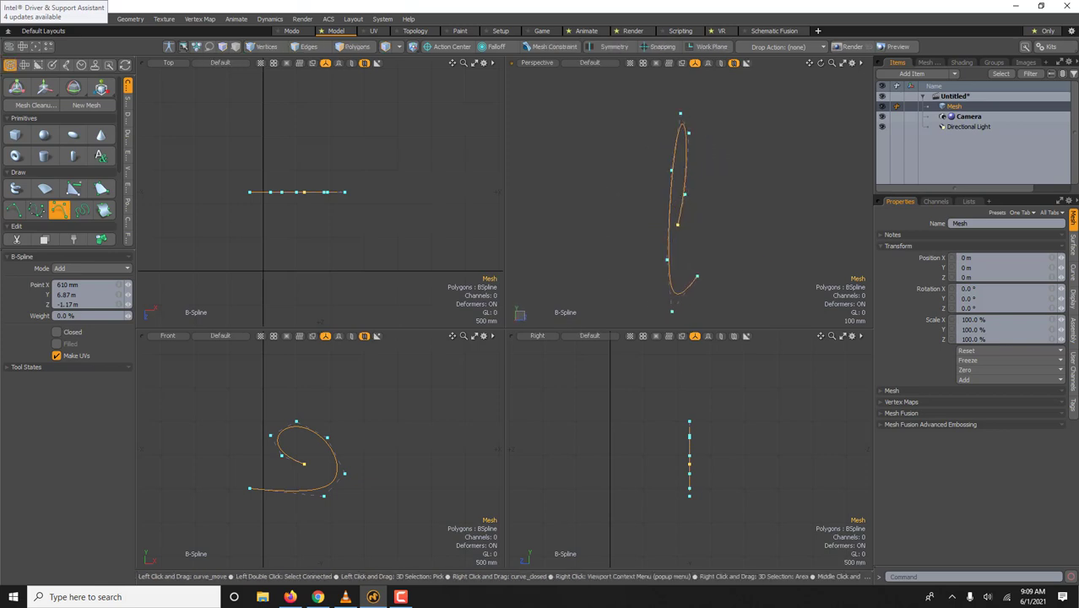
{"action": "left_click_drag", "start_coordinate": [694, 199], "coordinate": [694, 241]}
{"action": "key", "text": "ctrl+z"}
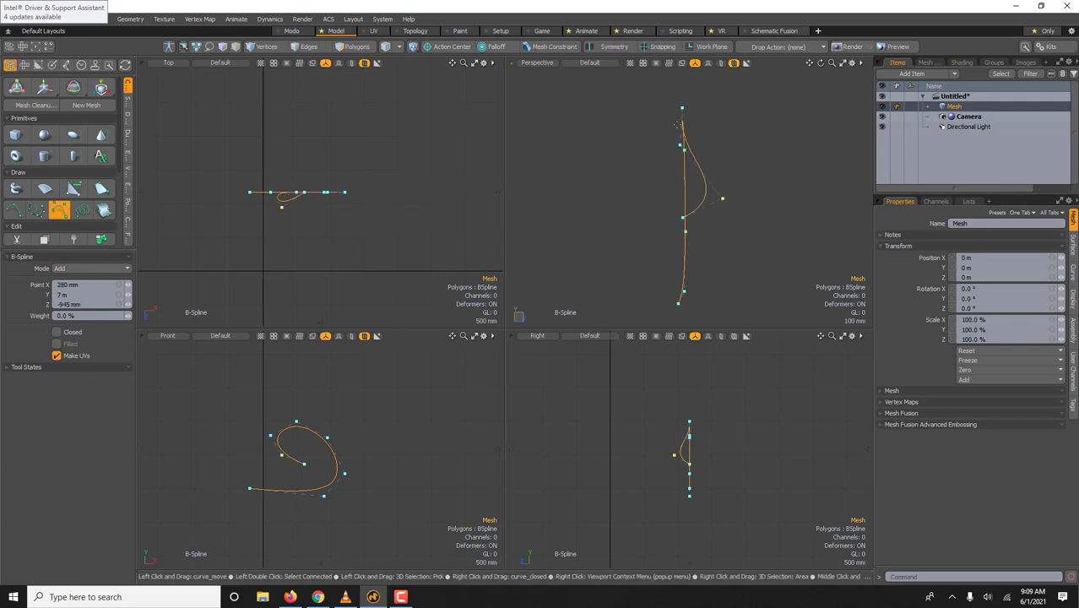
{"action": "left_click_drag", "start_coordinate": [684, 112], "coordinate": [659, 111]}
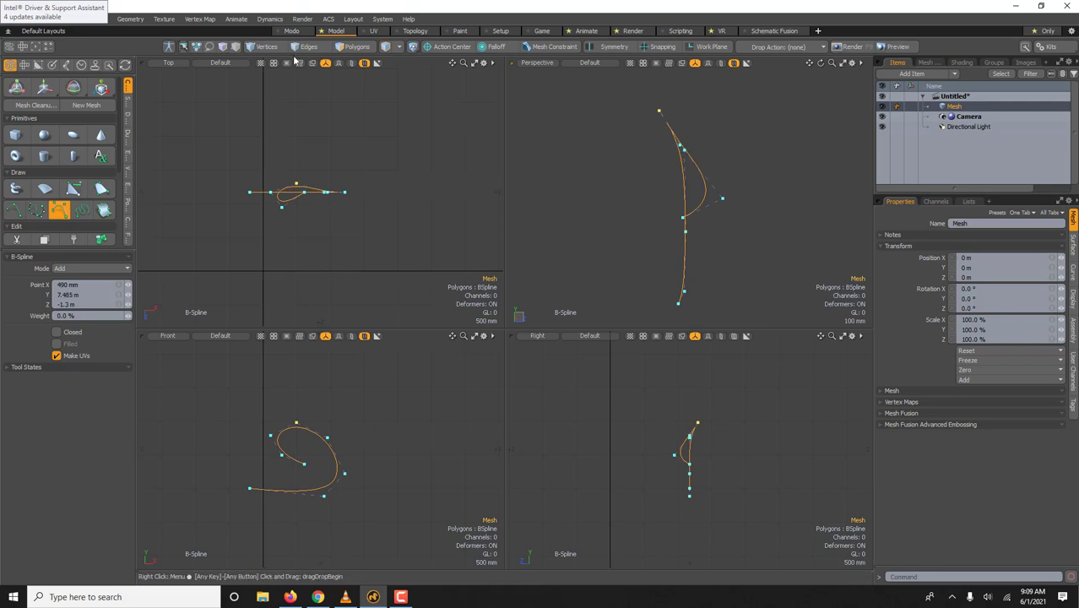
{"action": "left_click_drag", "start_coordinate": [683, 231], "coordinate": [706, 241]}
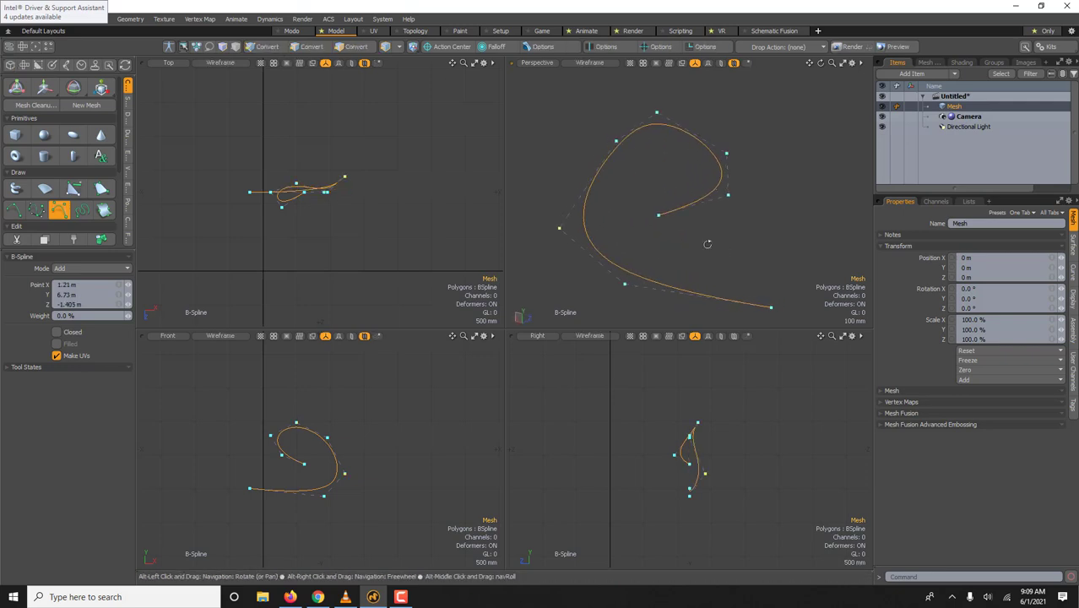
{"action": "key", "text": "q"}
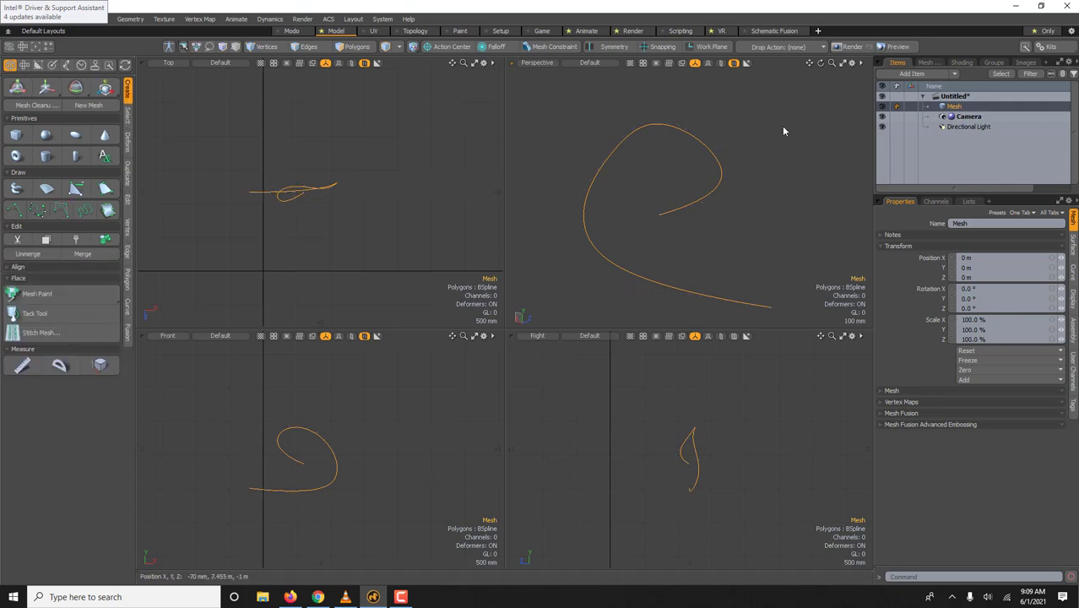
Enable curve rendering for the B-spline mesh and start a live render preview.
{"action": "left_click", "coordinate": [1072, 272]}
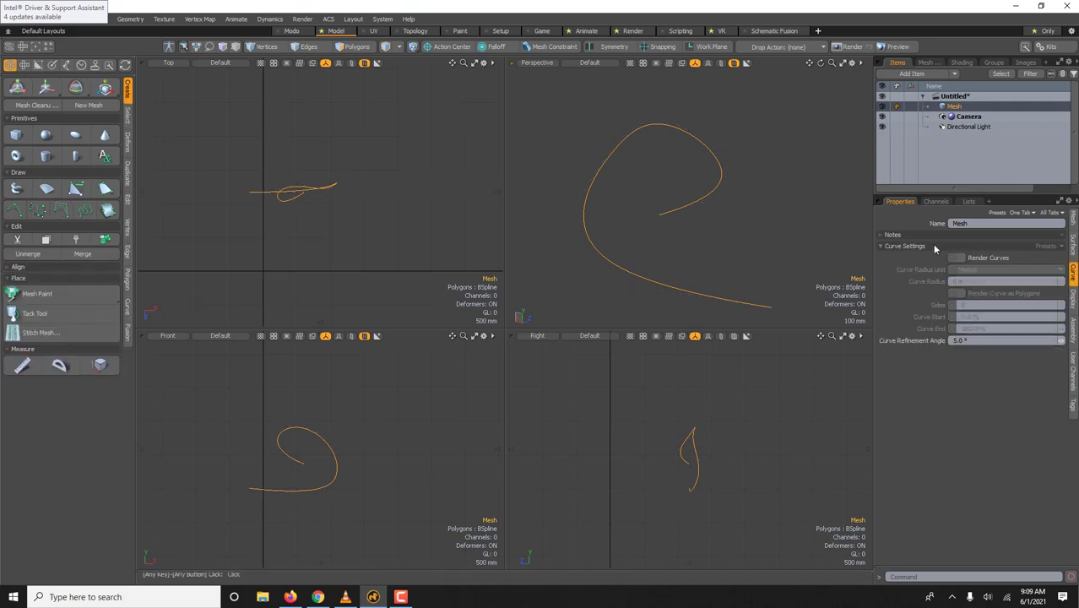
{"action": "left_click", "coordinate": [959, 258]}
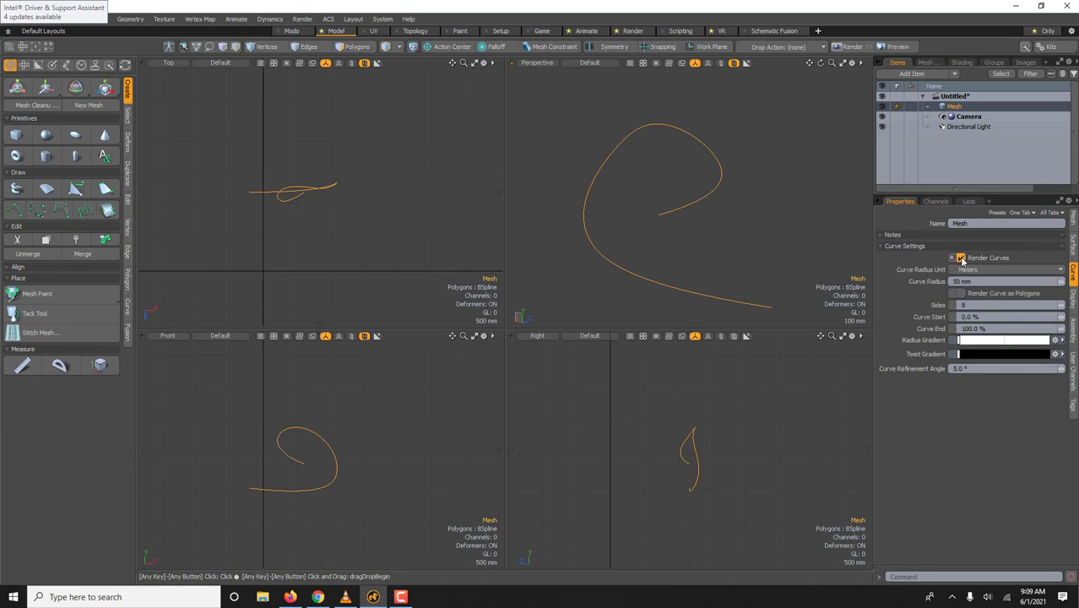
{"action": "left_click", "coordinate": [895, 46]}
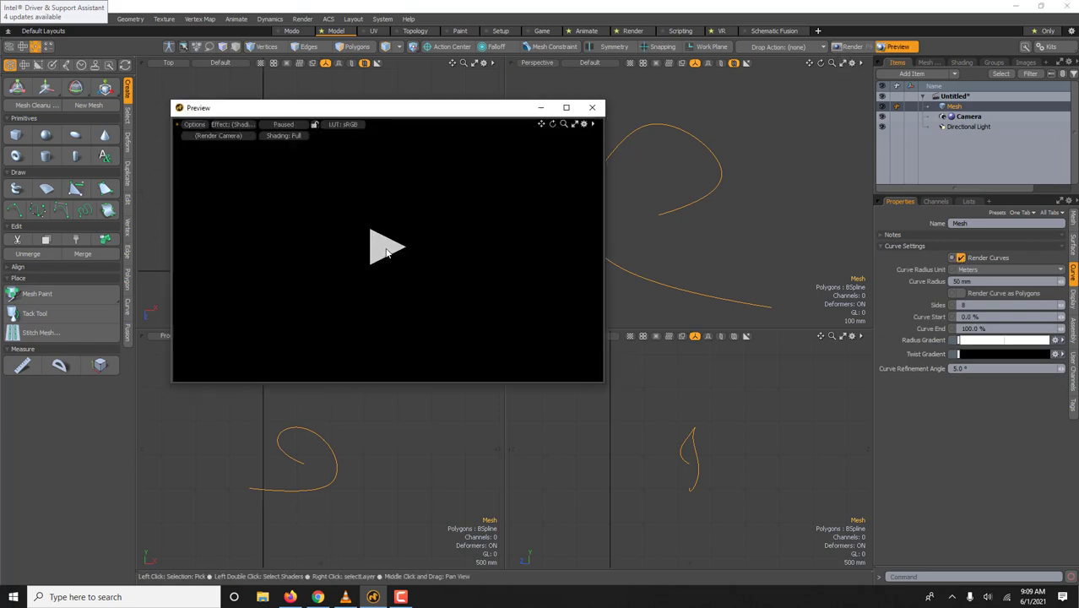
{"action": "left_click", "coordinate": [386, 249]}
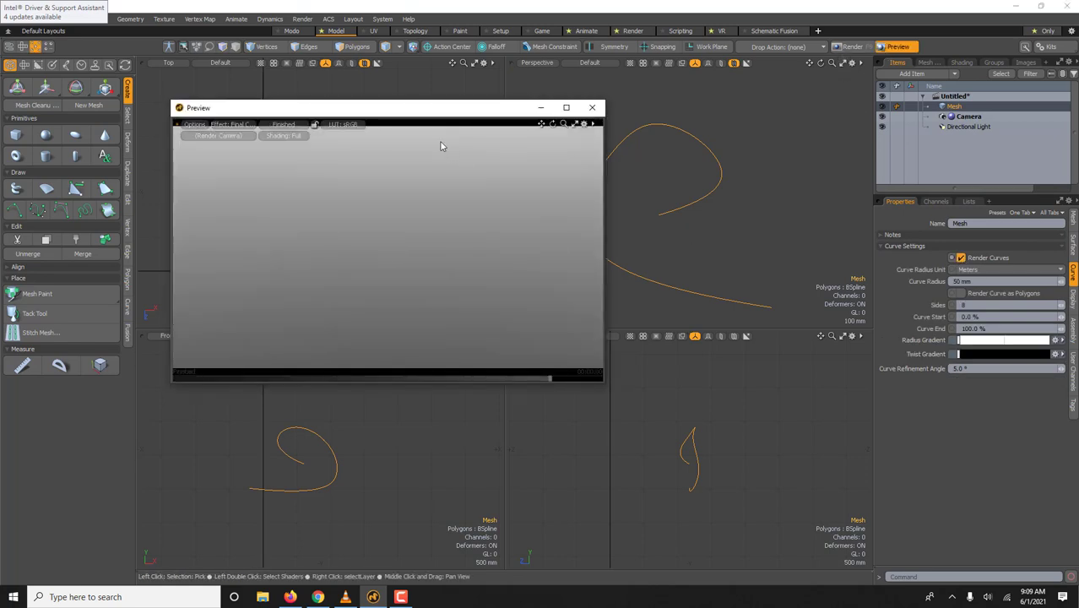
Switch the perspective viewport to look through the render camera so the preview frames the curve.
{"action": "left_click", "coordinate": [528, 64]}
{"action": "mouse_move", "coordinate": [520, 76]}
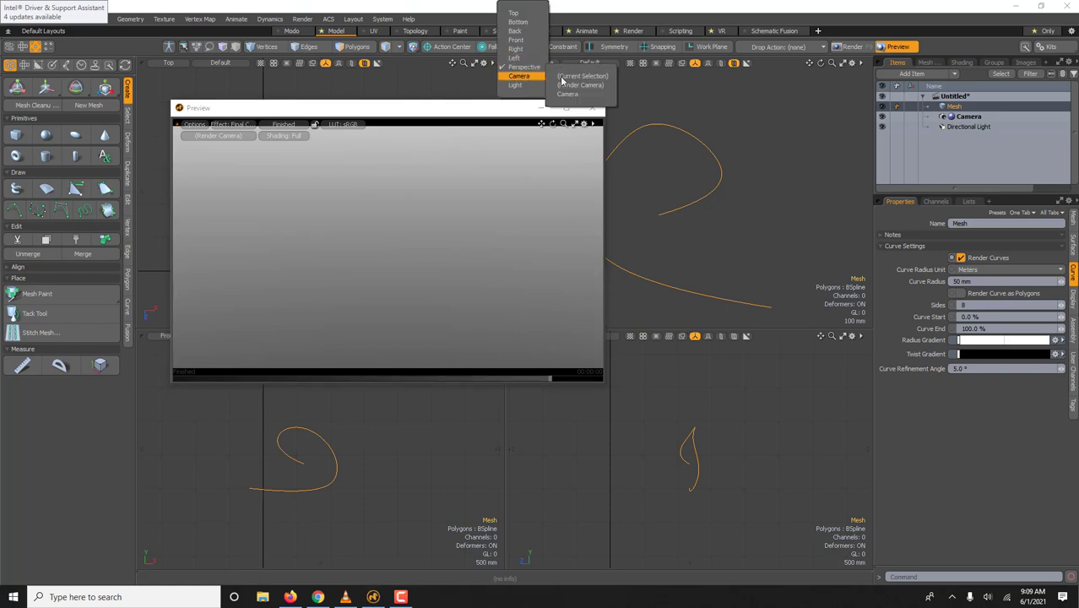
{"action": "left_click", "coordinate": [564, 85]}
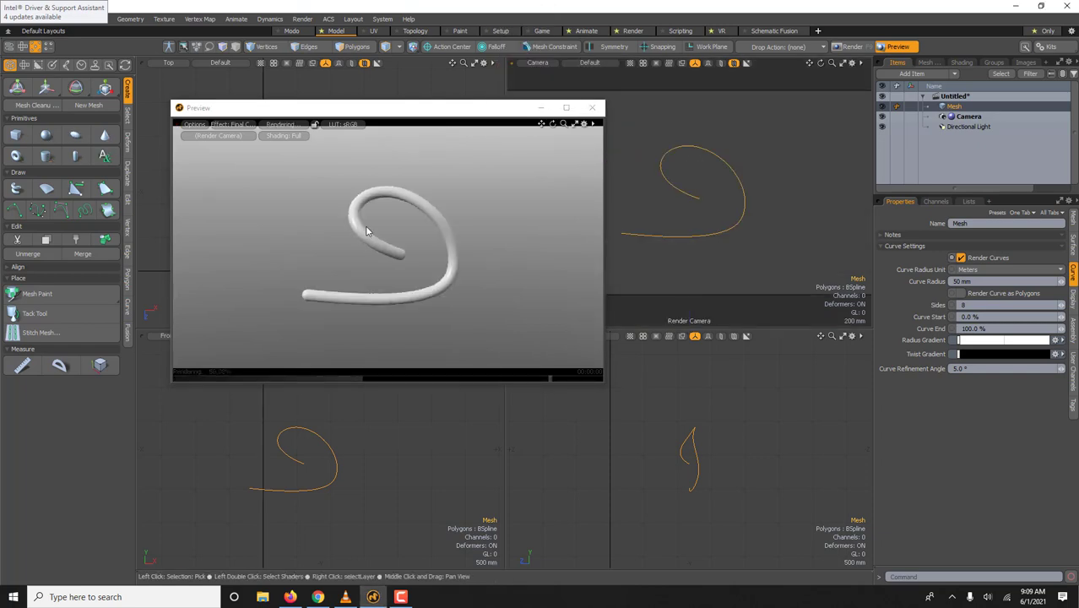
Render the curve as polygons and set its curve radius to 15 mm.
{"action": "left_click", "coordinate": [968, 295]}
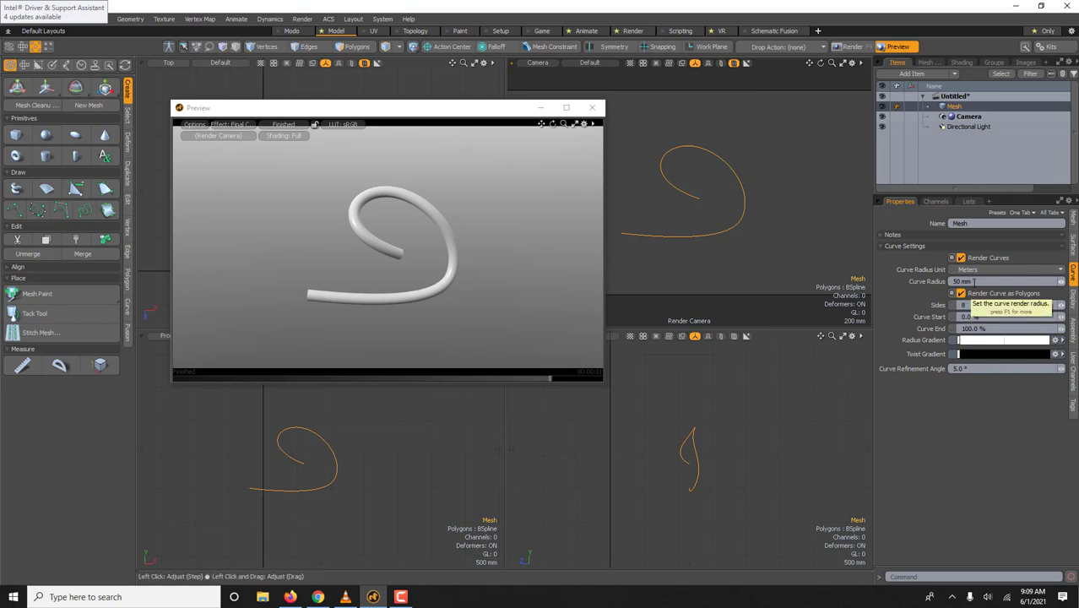
{"action": "left_click", "coordinate": [975, 282]}
{"action": "type", "text": "15"}
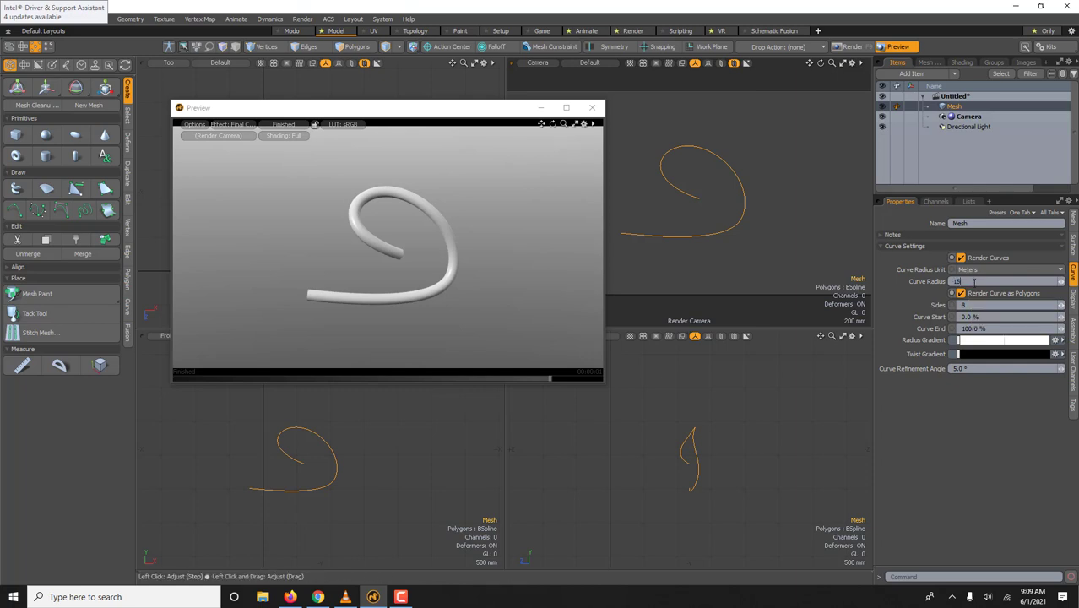
{"action": "type", "text": " mm"}
{"action": "key", "text": "Return"}
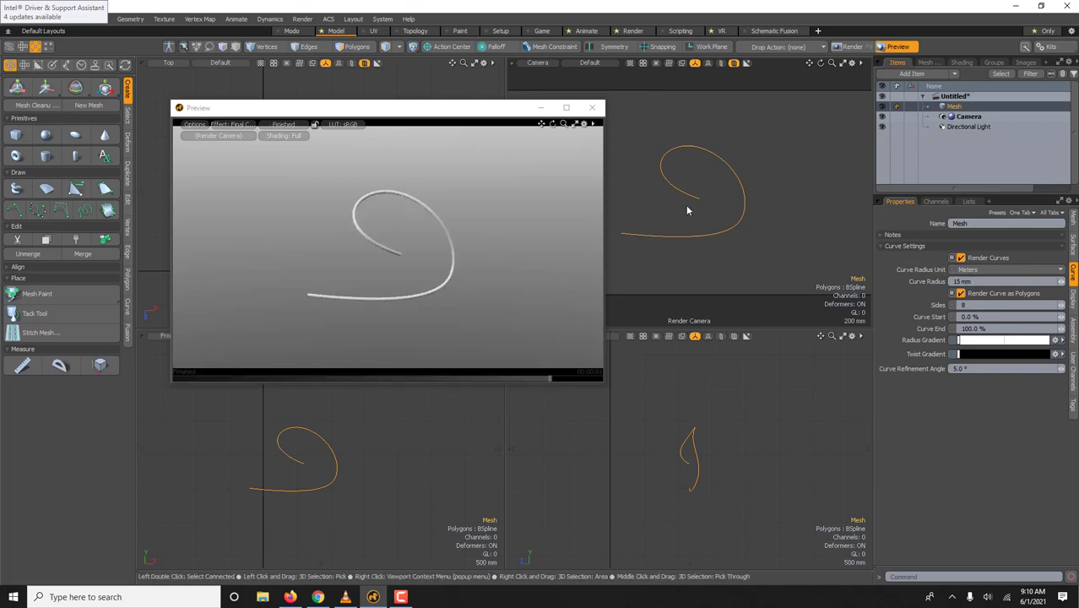
Move the preview window clear of the camera viewport and bring the render camera closer to the curve.
{"action": "left_click_drag", "start_coordinate": [475, 110], "coordinate": [590, 210]}
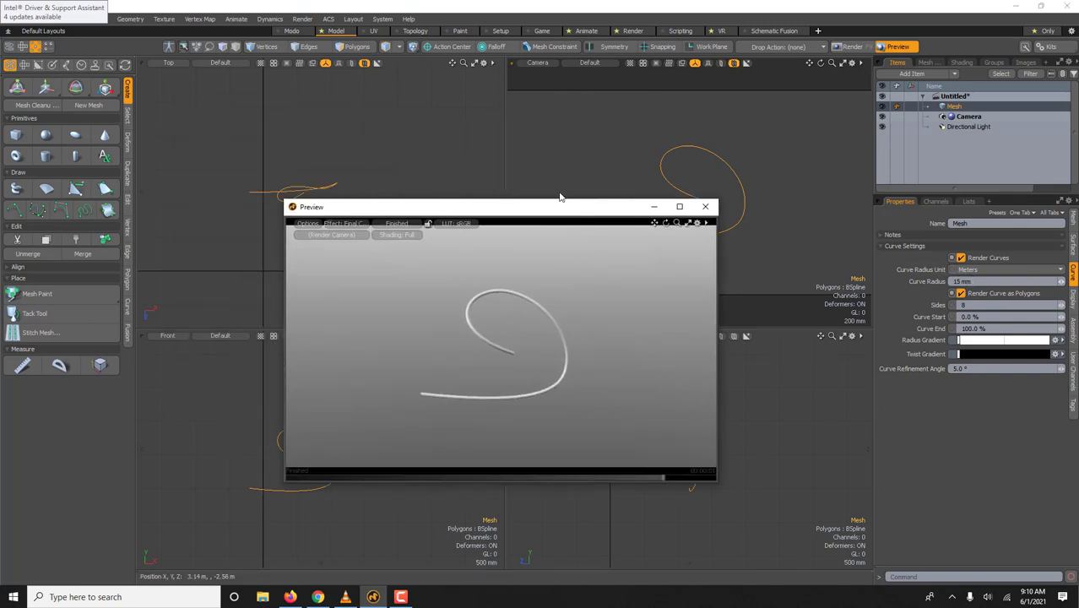
{"action": "scroll", "coordinate": [566, 170], "scroll_direction": "up", "scroll_amount": 2}
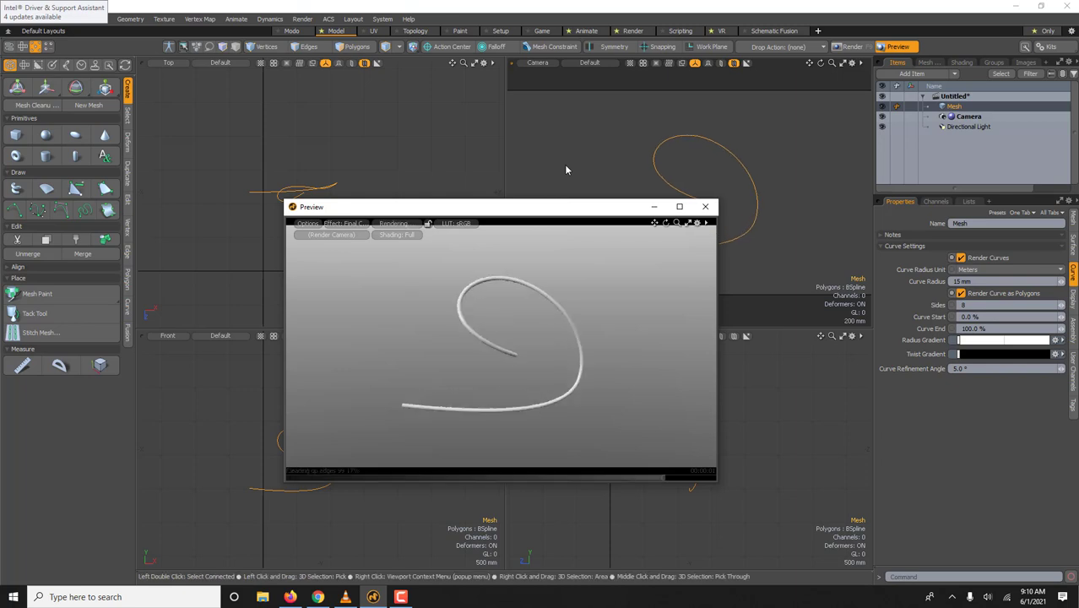
{"action": "scroll", "coordinate": [566, 169], "scroll_direction": "up", "scroll_amount": 1}
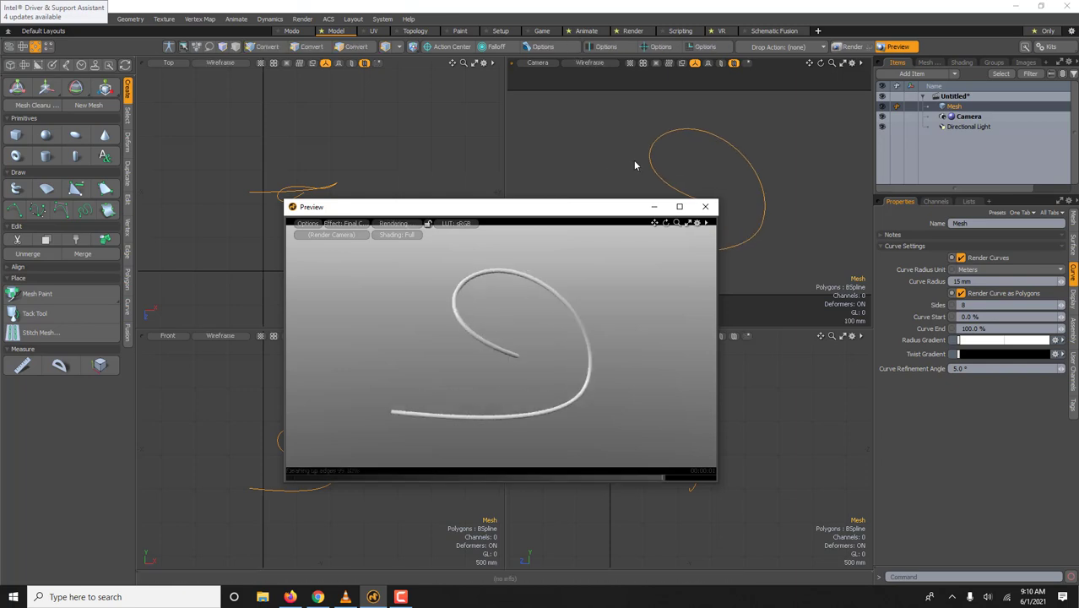